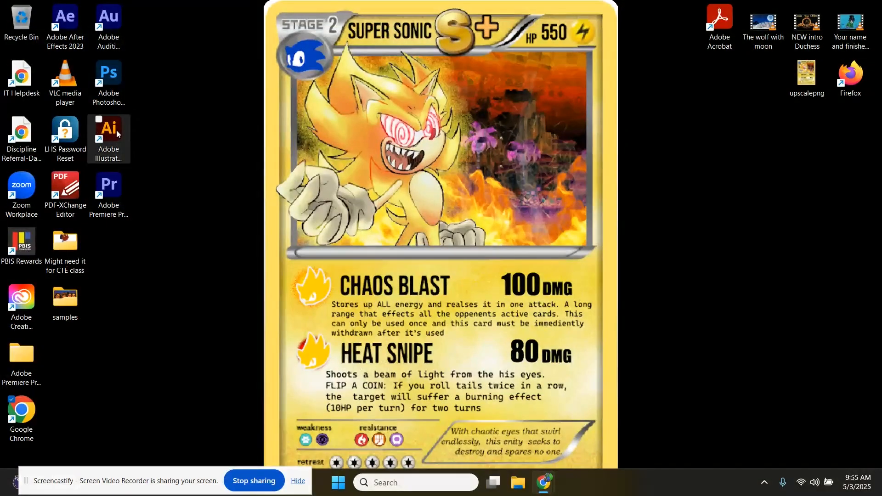
Start Illustrator and create a new 15 x 15 in document in CMYK colour mode.
double_click(117, 130)
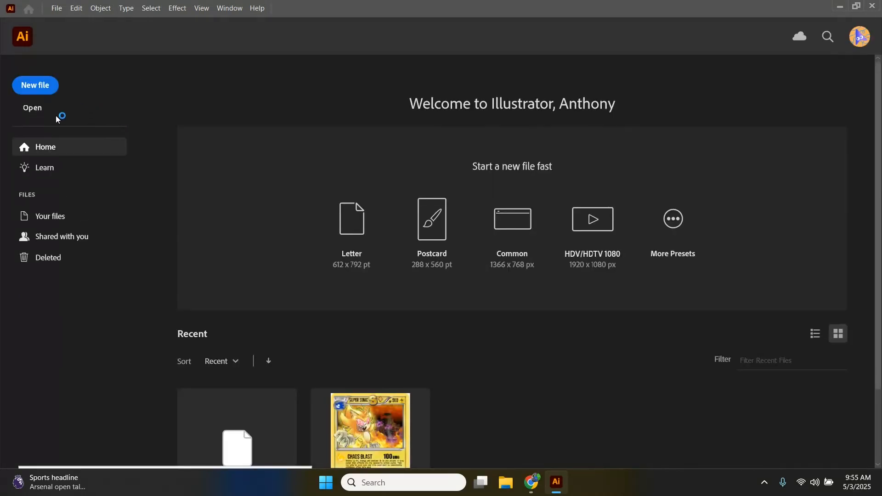
left_click(45, 86)
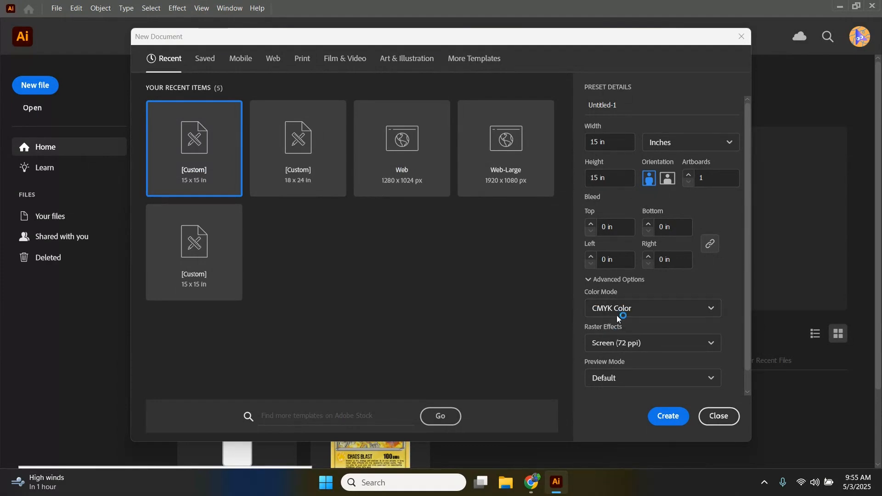
left_click(666, 420)
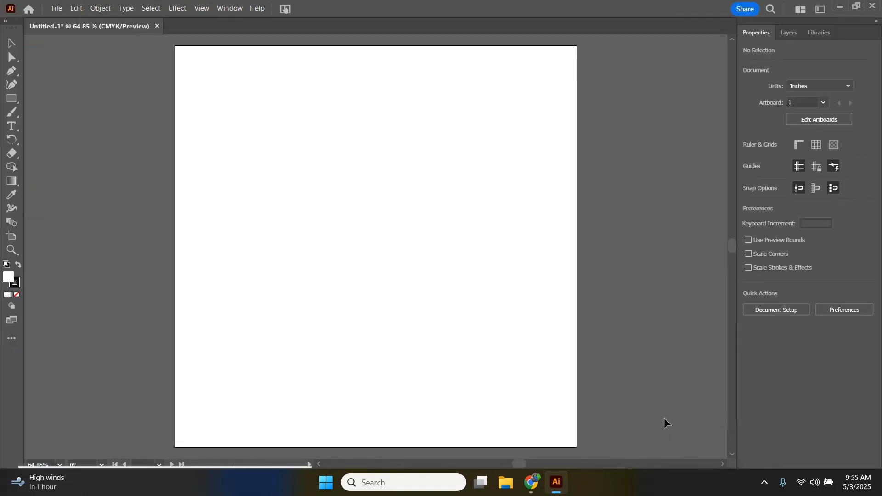
Paste the copied photo of the man in the horned helmet and enlarge it to about 24.5 by 12.4 in.
key("ctrl+v")
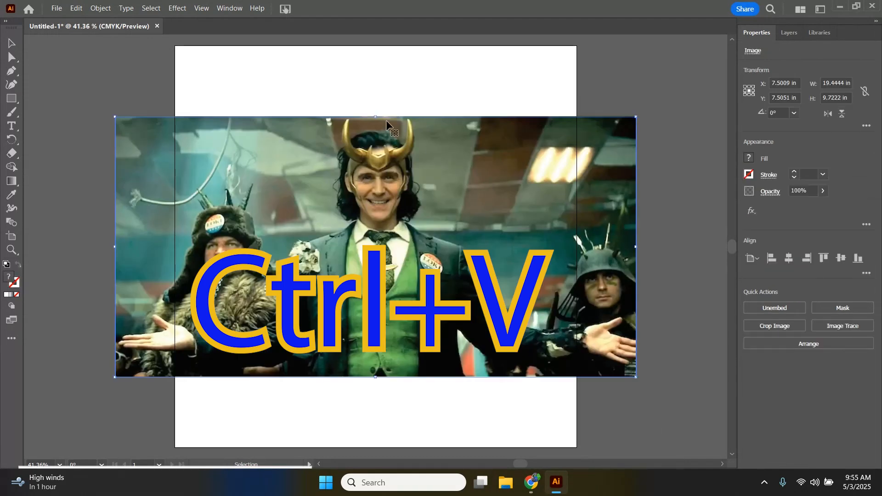
mouse_move(384, 116)
left_mouse_down()
mouse_move(386, 76)
mouse_move(385, 116)
left_mouse_up()
left_click_drag(638, 376, 706, 423)
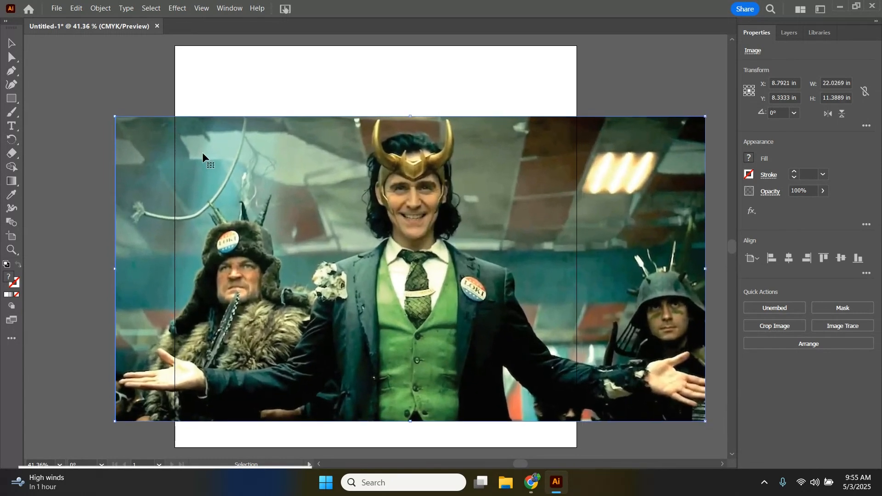
left_click_drag(116, 117, 50, 89)
Trace the photo with Image Trace using the 6 Colors preset and a noise value of 1 px.
left_click(231, 8)
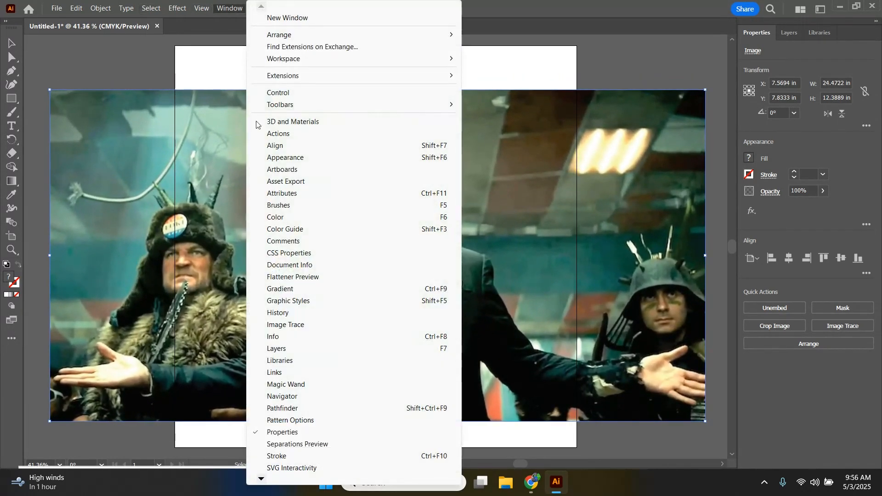
left_click(279, 325)
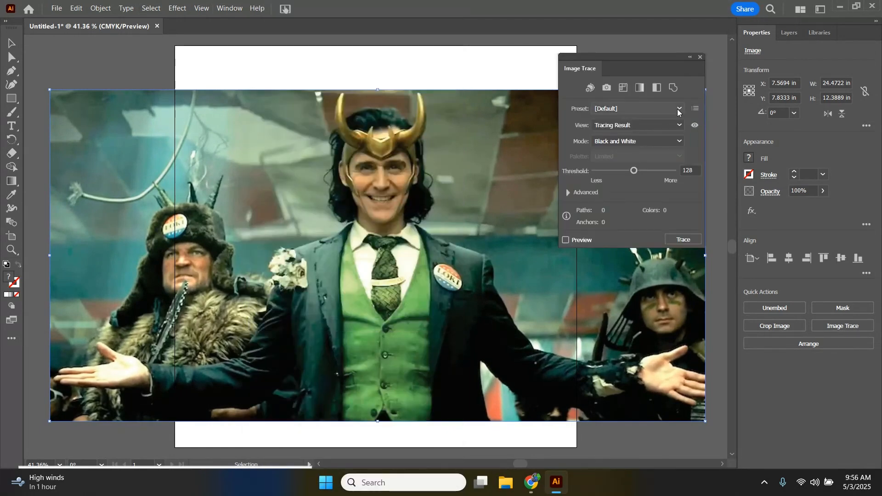
left_click(659, 110)
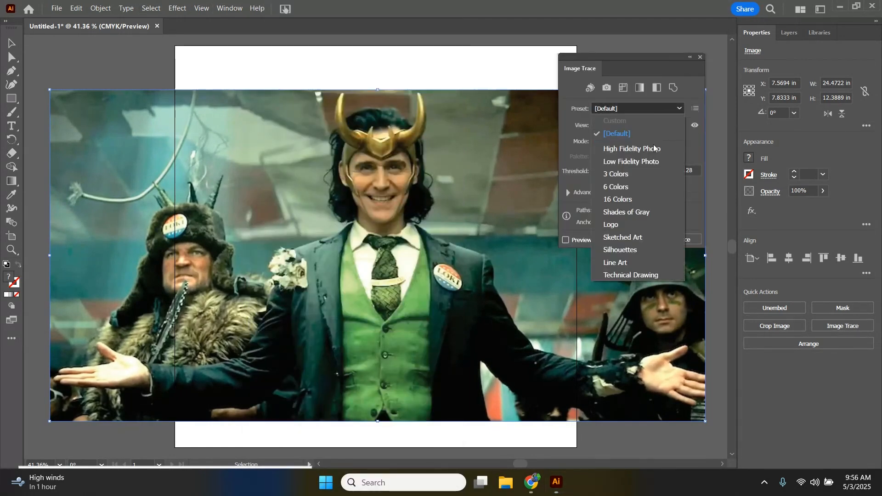
left_click(643, 184)
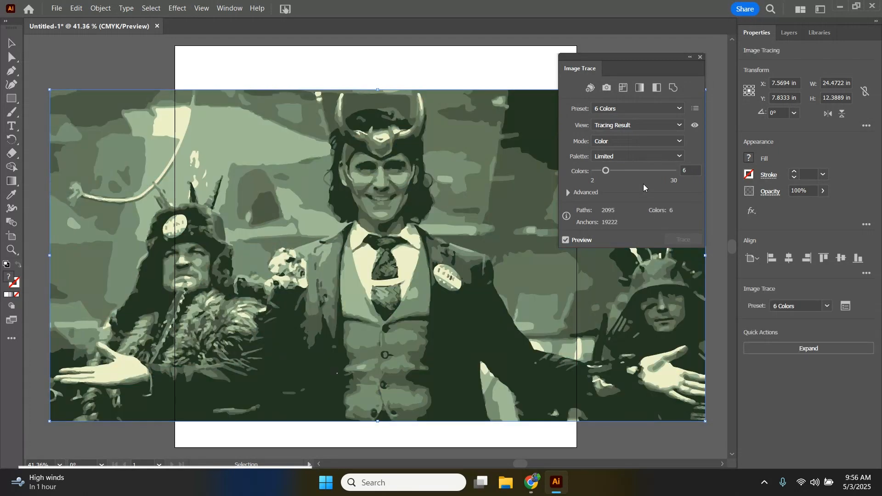
left_click(568, 192)
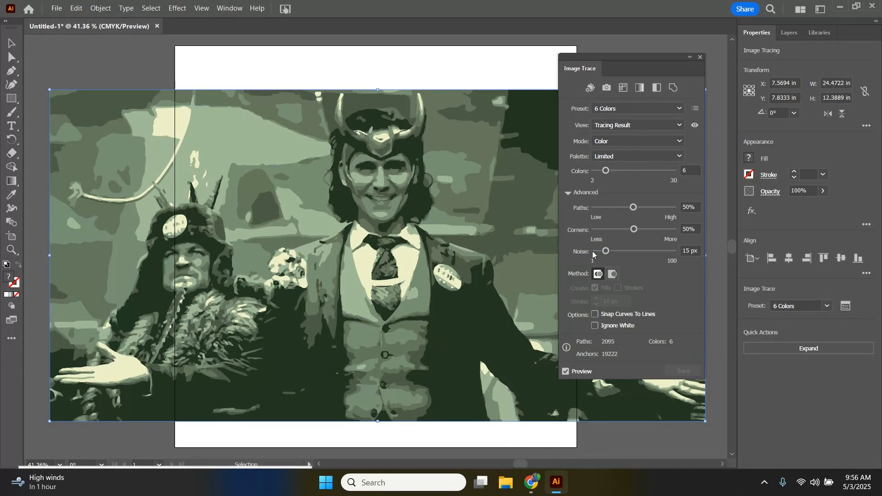
left_click(593, 252)
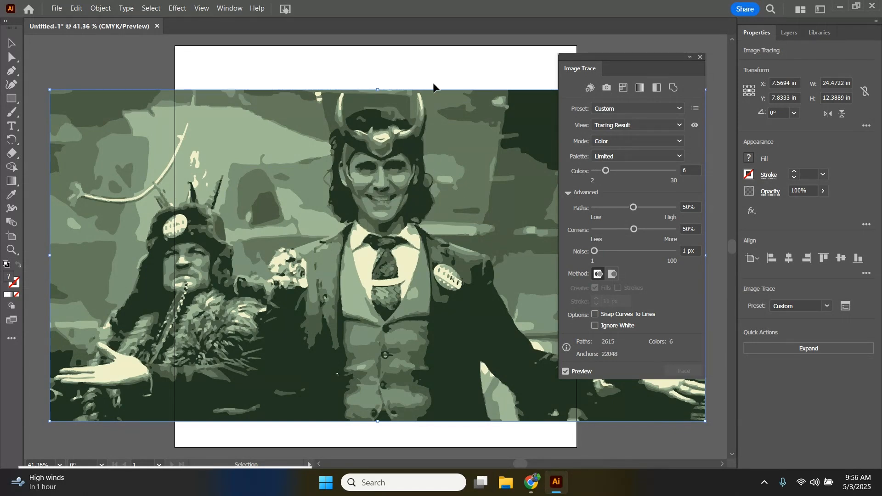
left_click(700, 58)
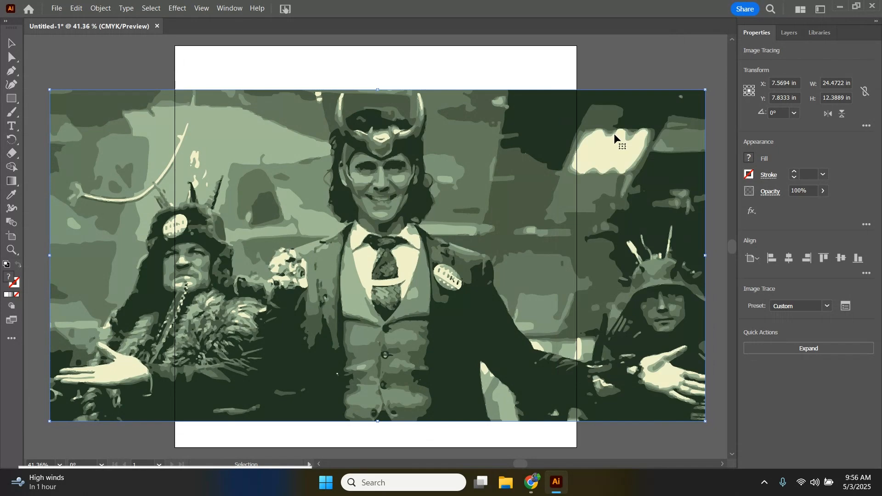
Replace the traced image with a fresh paste of the photo, enlarged to about 26.5 by 12.75 in.
key("Delete")
key("a")
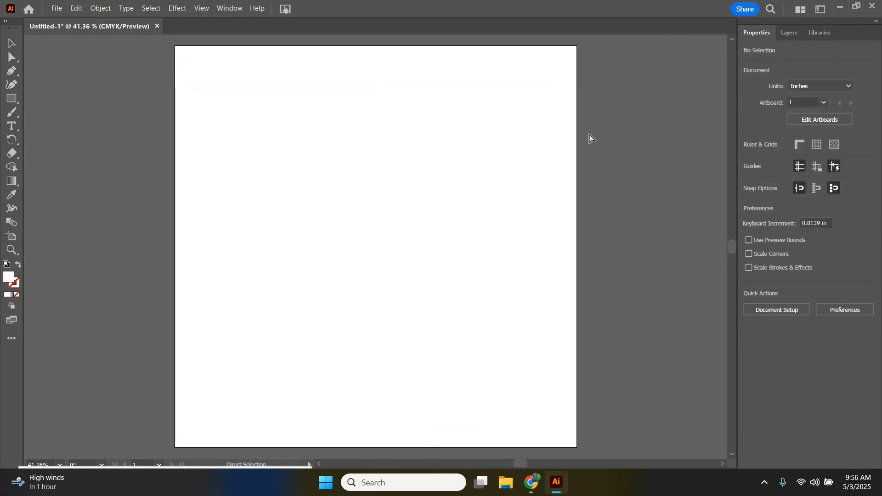
key("ctrl+v")
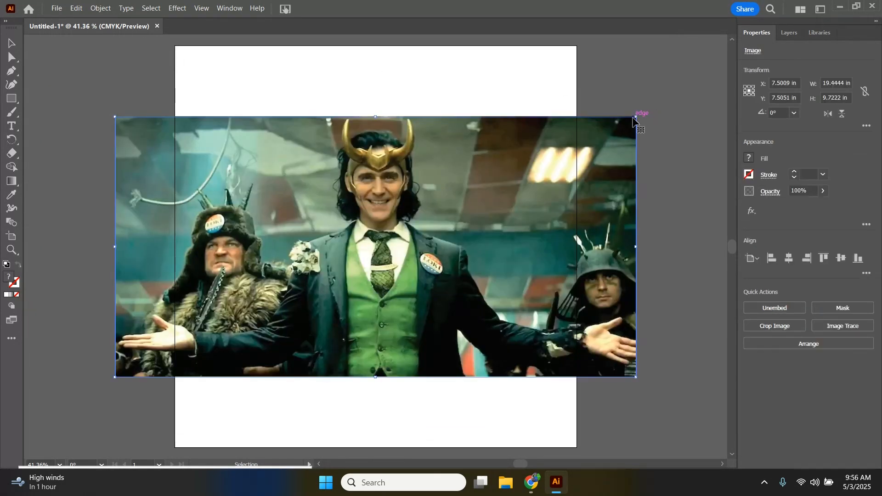
left_click_drag(636, 117, 719, 77)
left_click_drag(115, 377, 38, 419)
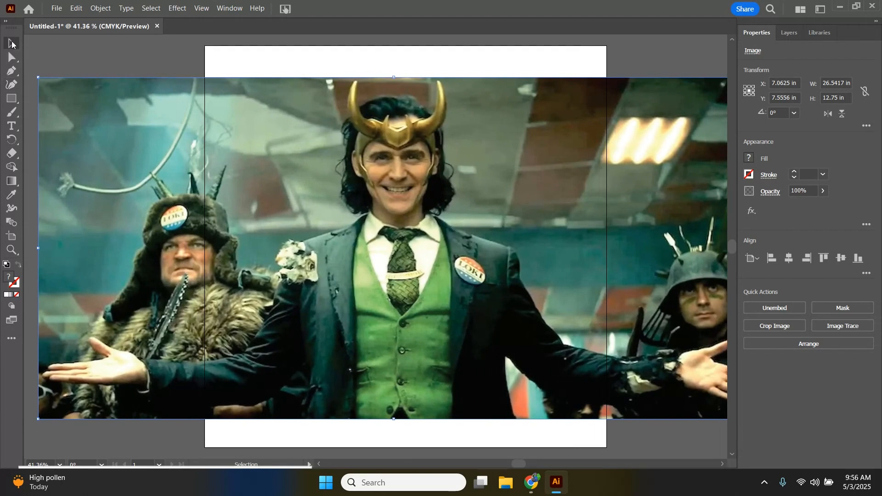
With nothing selected, set up the Curvature tool with no fill and a 2 pt red stroke.
left_click(63, 56)
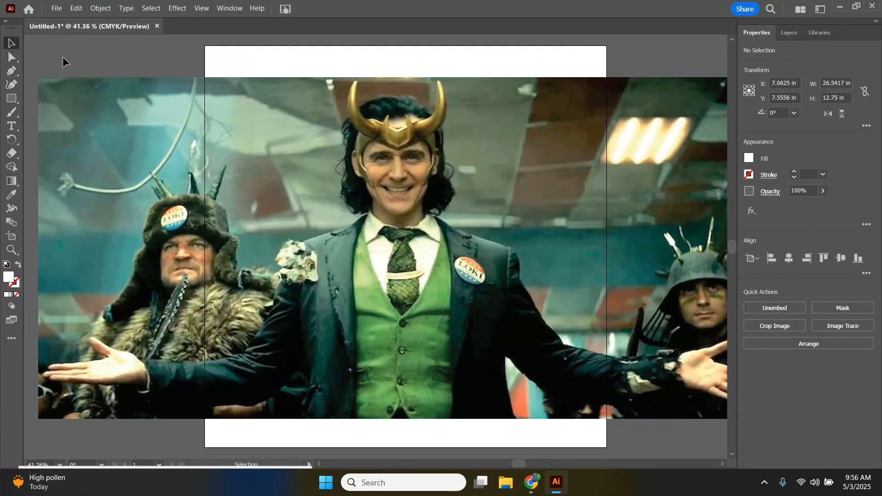
left_click(13, 88)
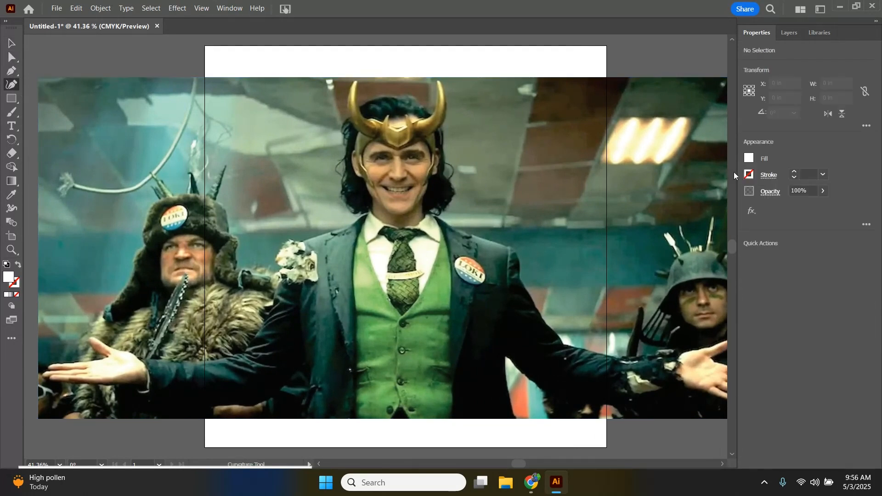
left_click(11, 43)
left_click(171, 115)
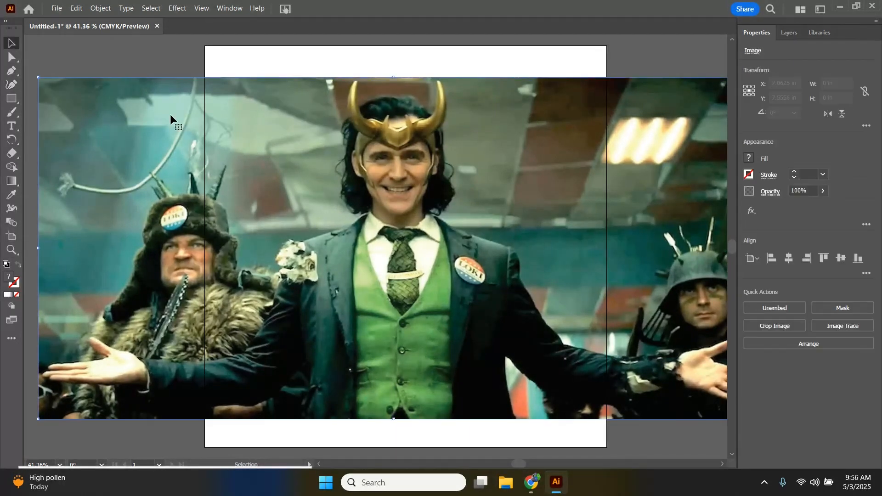
left_click(57, 56)
left_click(11, 85)
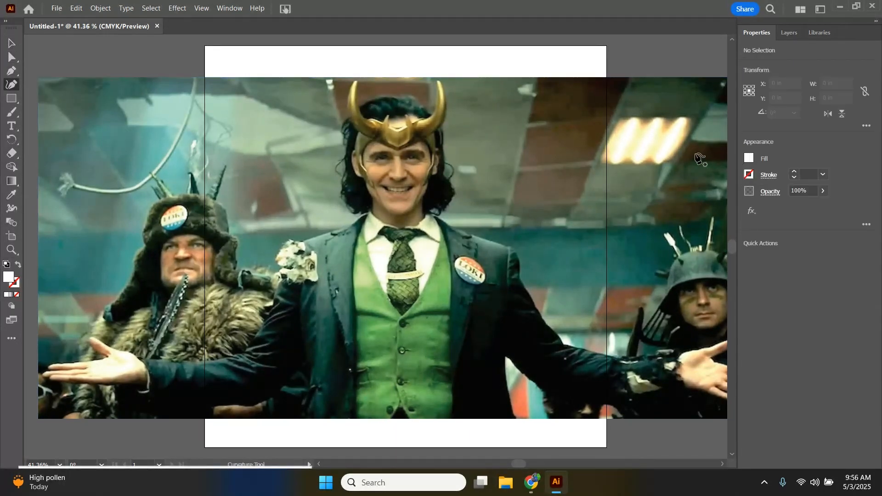
left_click(749, 159)
left_click(623, 198)
left_click(796, 172)
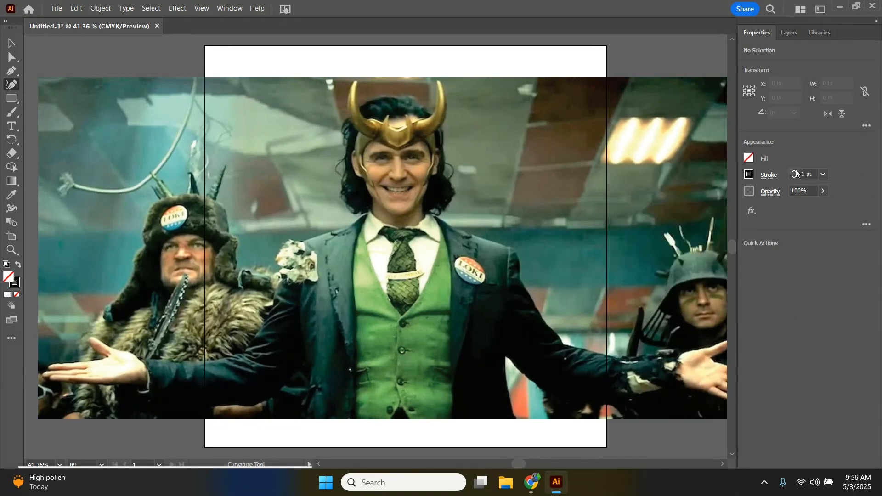
left_click(752, 177)
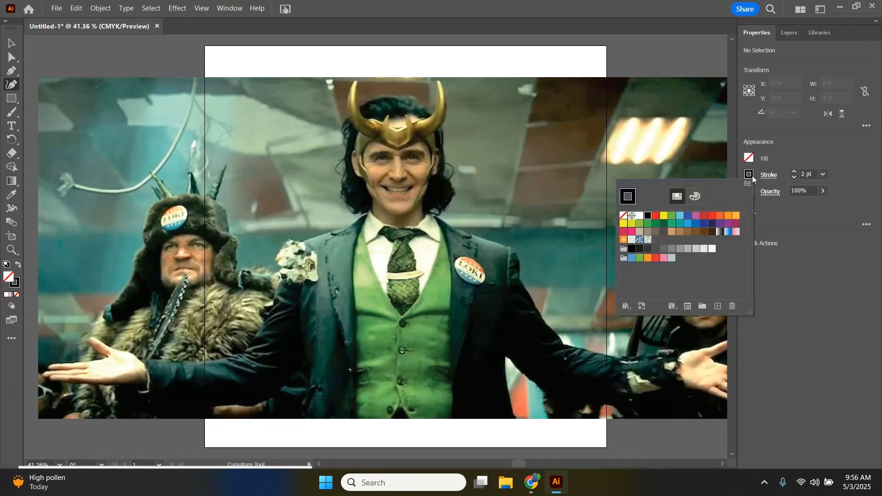
left_click(655, 215)
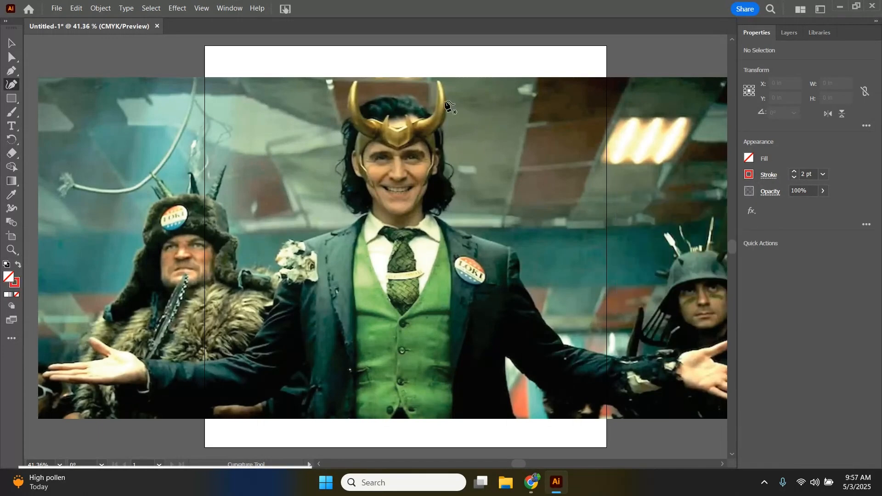
Trace the inner edge of the helmet's left side guard from below the horn down to its tip on the cheek.
scroll(394, 92, "up", 5)
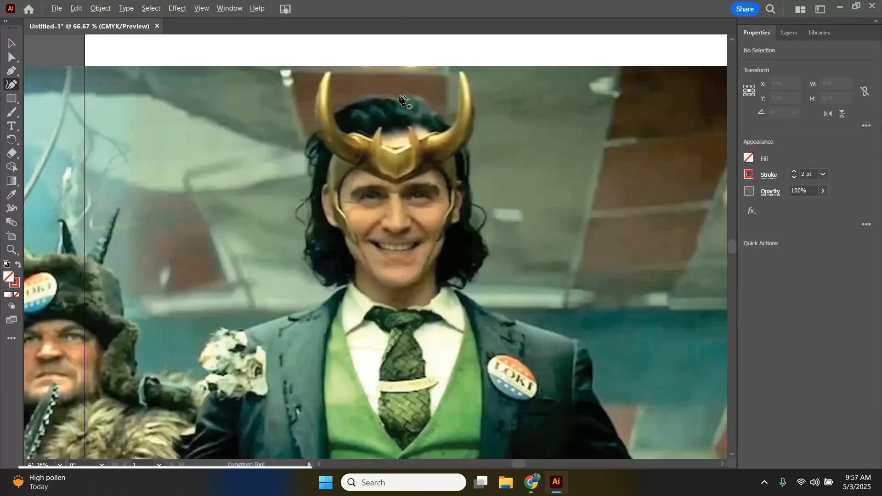
scroll(303, 110, "down", 5)
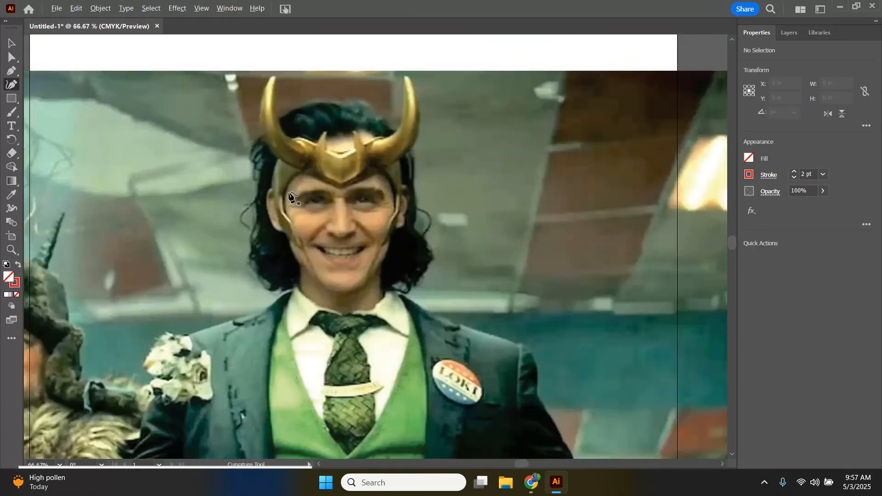
scroll(296, 197, "up", 5)
scroll(379, 233, "down", 1)
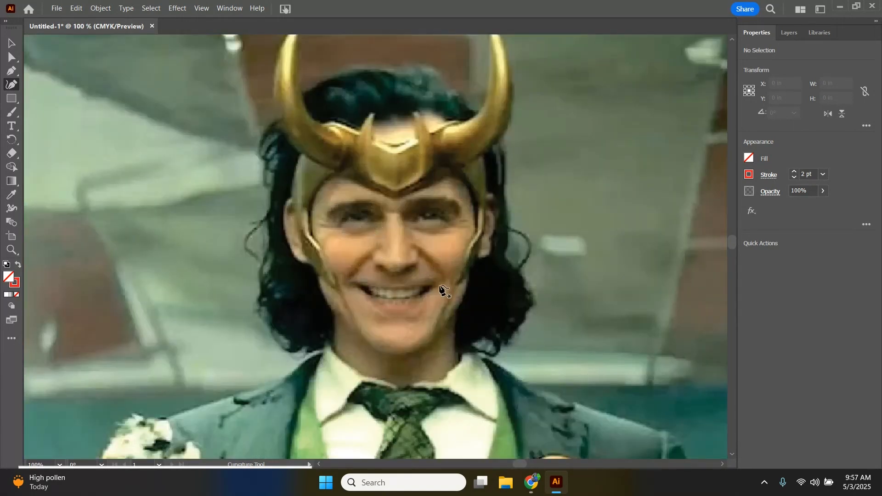
left_click(338, 171)
left_click(324, 180)
left_click(311, 206)
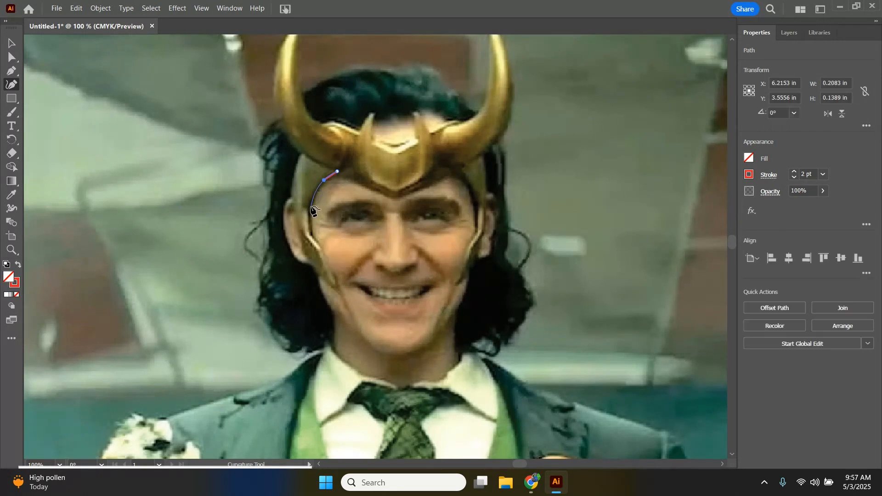
left_click(312, 233)
left_click(339, 288)
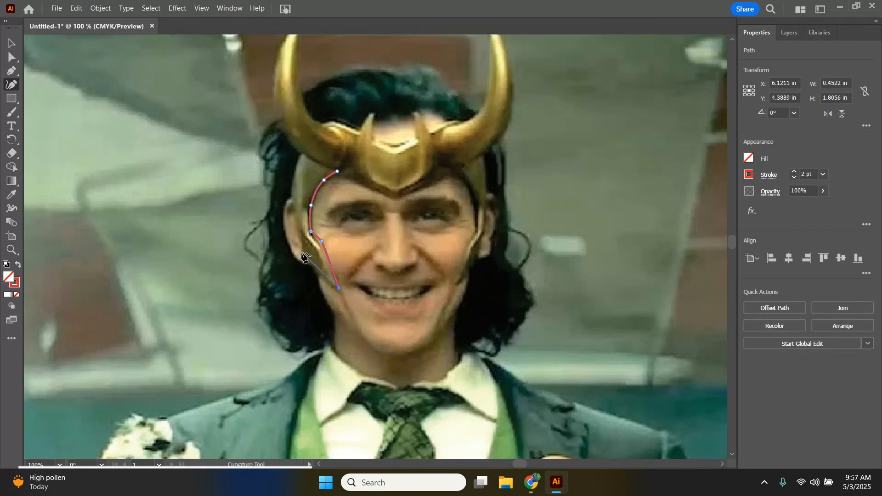
Trace the left side guard's outer and upper edges and close the outline, about 0.72 by 2.09 in overall.
left_click(302, 253)
left_click(296, 221)
left_click(292, 191)
left_click(299, 153)
left_click(310, 158)
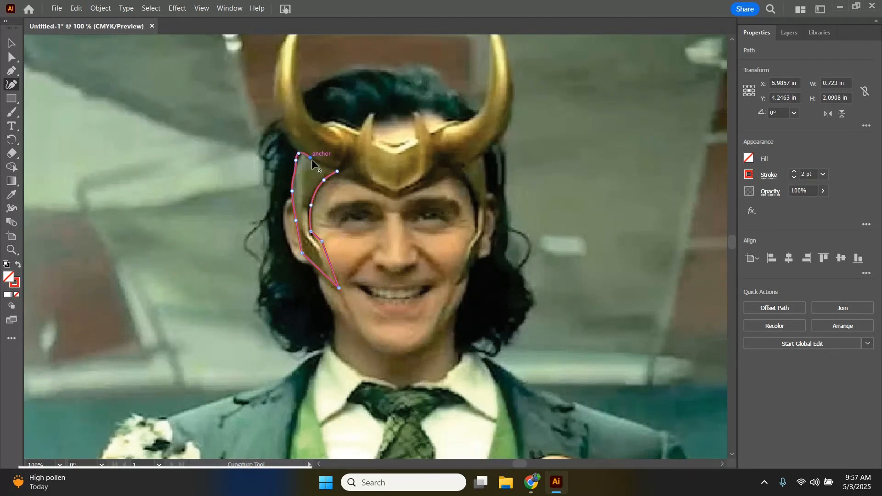
left_click(323, 167)
left_click(338, 172)
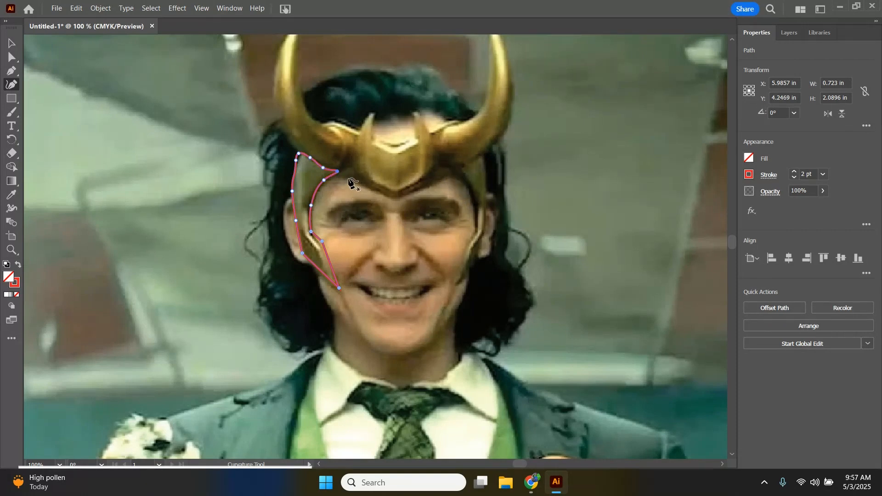
Trace the forehead plate's outer edge from the left spike's tip through the lower point between the brows up to the right spike.
left_click(372, 111)
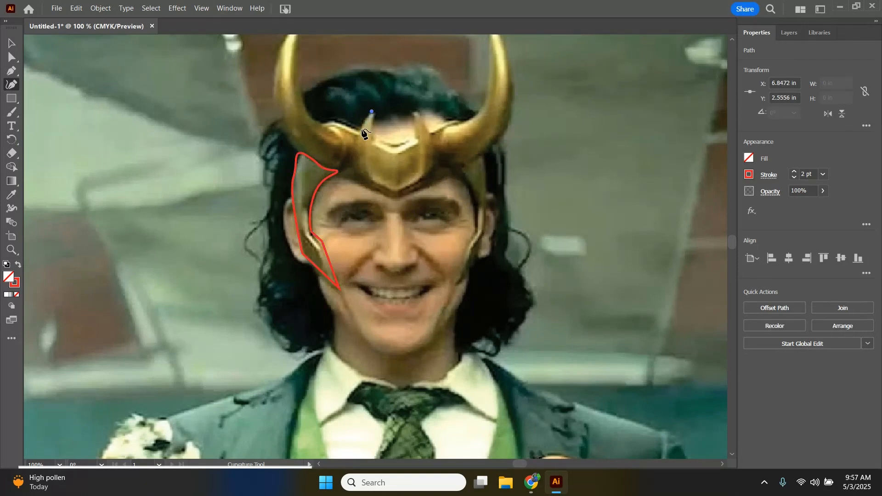
left_click(361, 129)
left_click(354, 159)
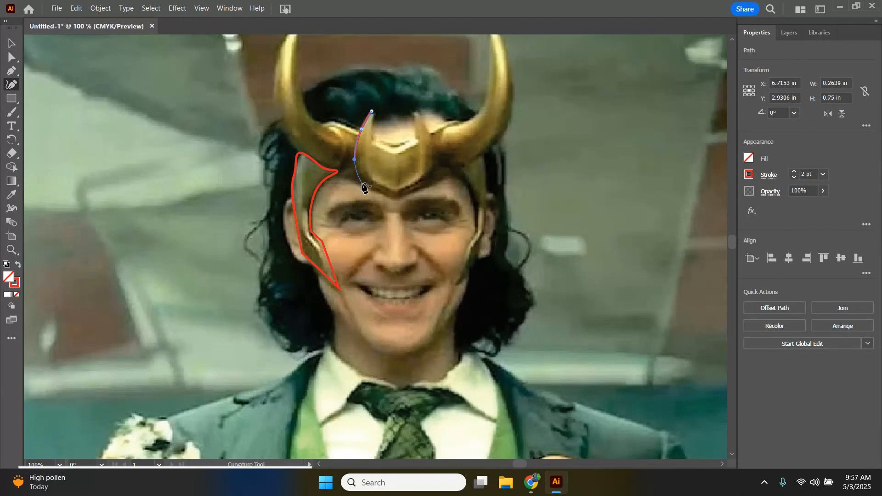
left_click(363, 183)
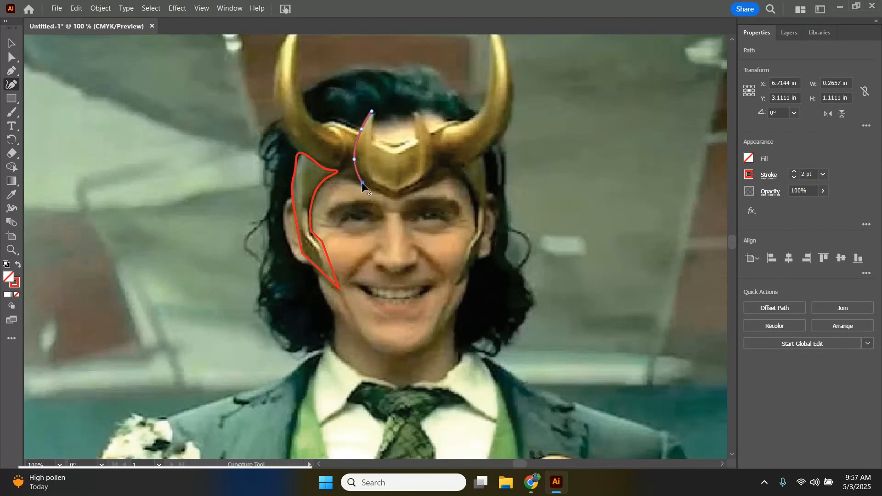
left_click(391, 198)
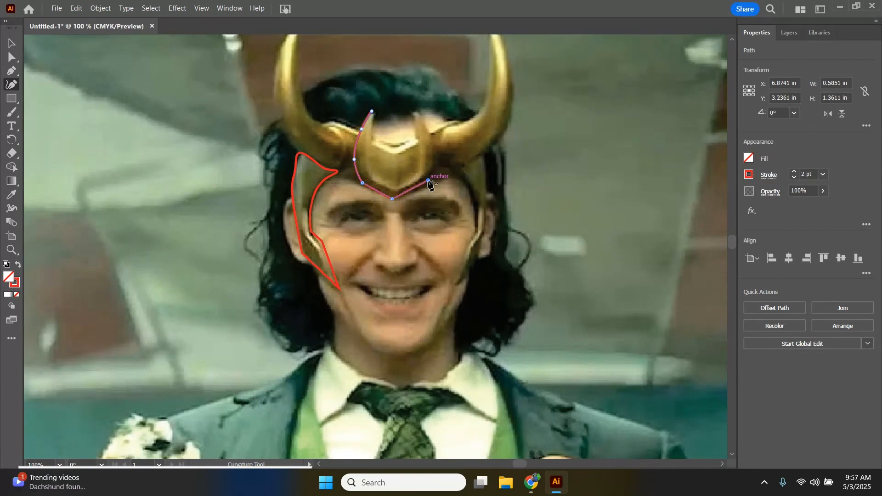
left_click(436, 168)
left_click(432, 143)
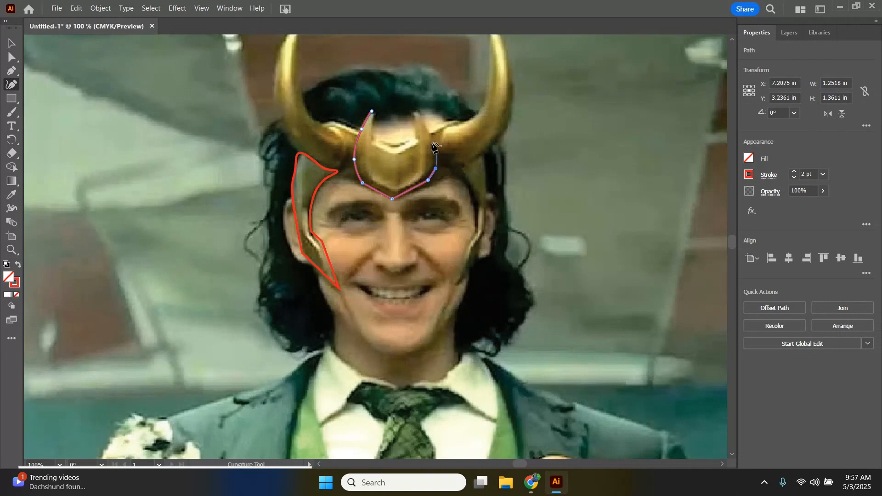
left_click(420, 111)
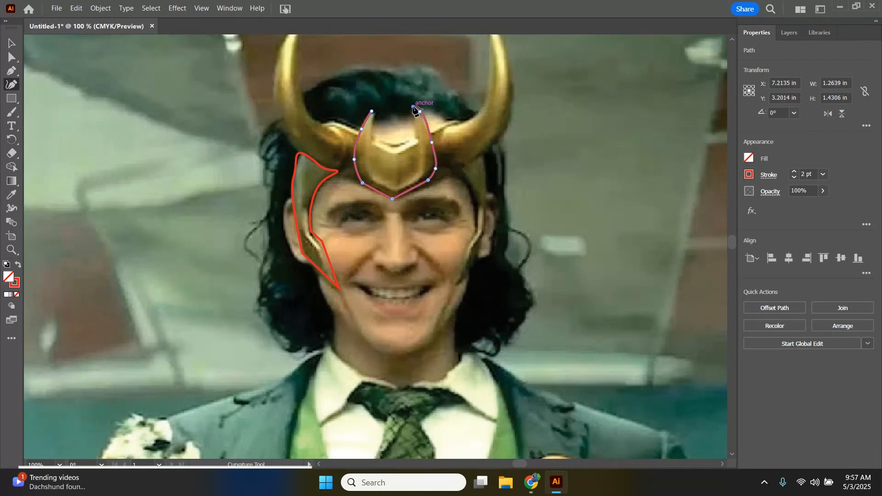
Trace the forehead plate's spikes and V-shaped upper edge and finish the outline, about 1.26 by 1.43 in overall.
left_click(412, 107)
left_click(417, 137)
left_click(396, 149)
left_click(373, 137)
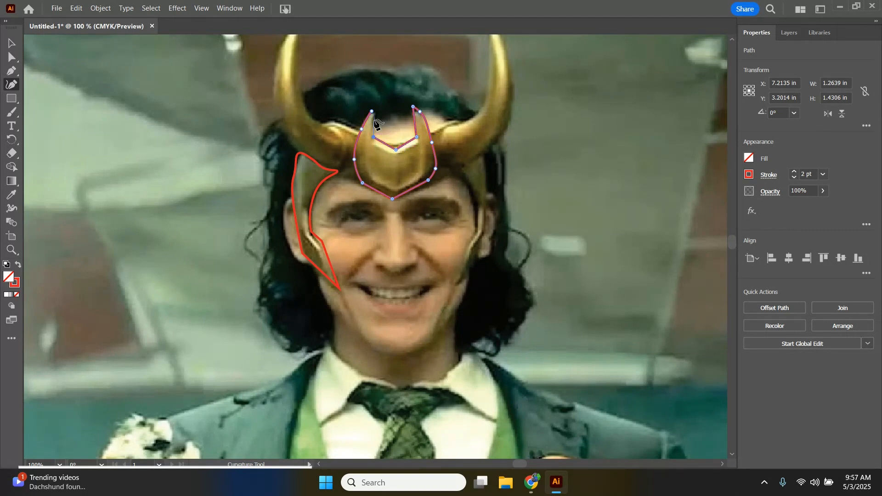
left_click(374, 115)
key("Escape")
Draw a line about 0.61 in long down the nose bridge and a short curve around the right nostril, about 0.26 in tall.
left_click(401, 214)
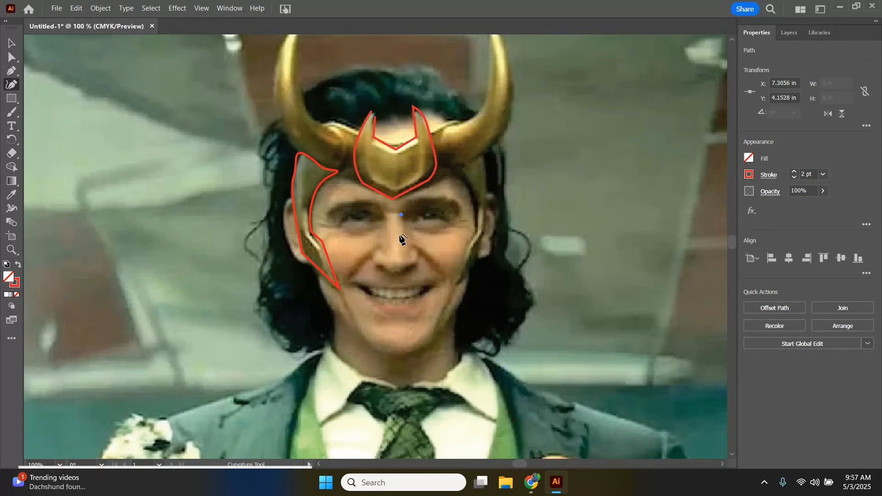
left_click(401, 241)
left_click(401, 253)
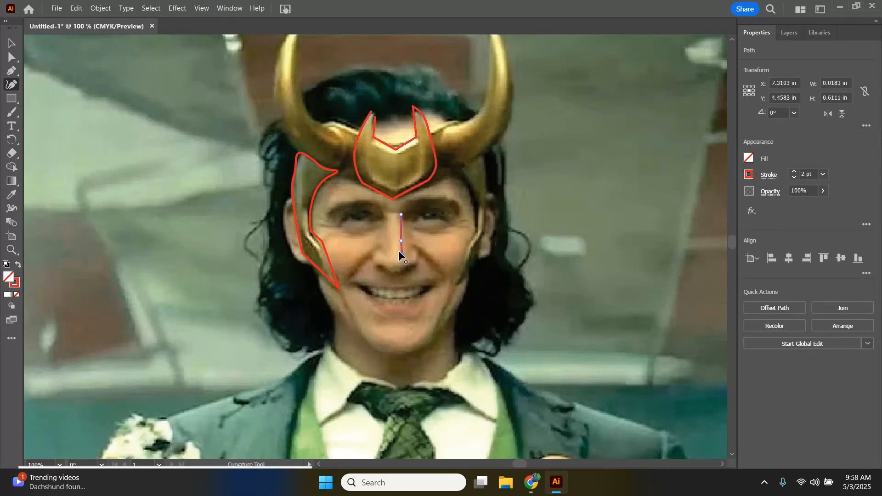
key("Escape")
left_click(412, 247)
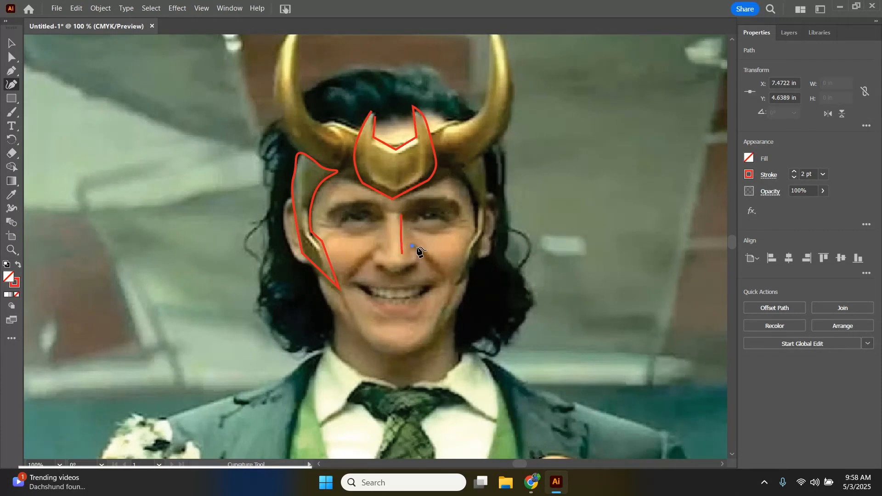
left_click(417, 251)
left_click(417, 263)
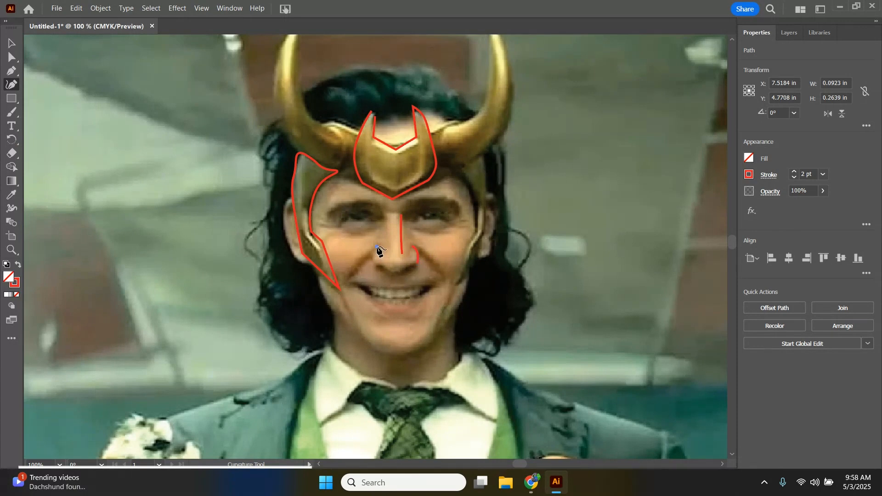
Trace the smile folds as two open curves from beside the nose around the left and right corners of the mouth.
left_click(377, 246)
left_click(353, 272)
left_click(345, 282)
left_click(353, 294)
key("Escape")
left_click(425, 259)
left_click(438, 274)
left_click(439, 294)
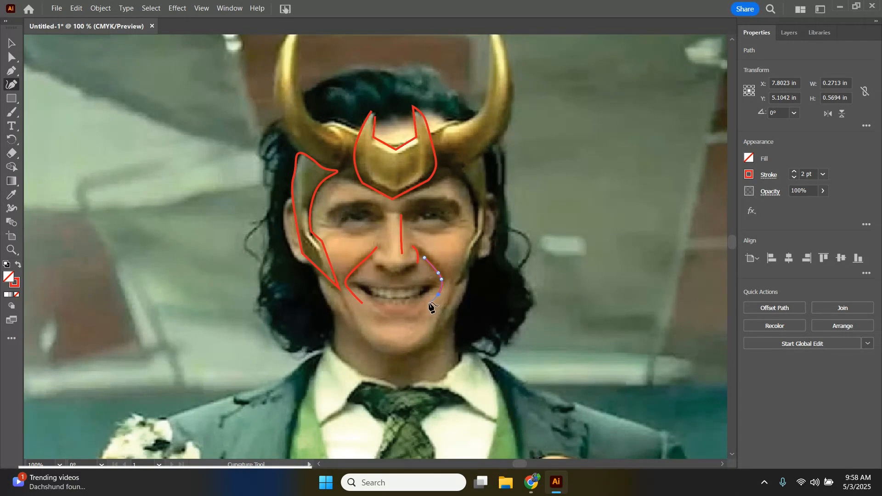
key("Escape")
Trace the inner edge of the helmet's right side guard from the brow down to its tip on the cheek.
left_click(469, 190)
left_click(478, 202)
left_click(477, 230)
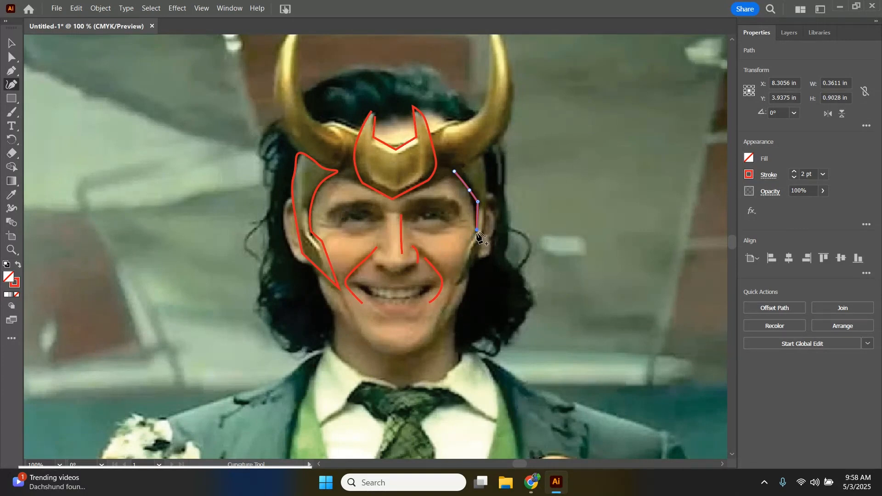
left_click(468, 245)
left_click(464, 259)
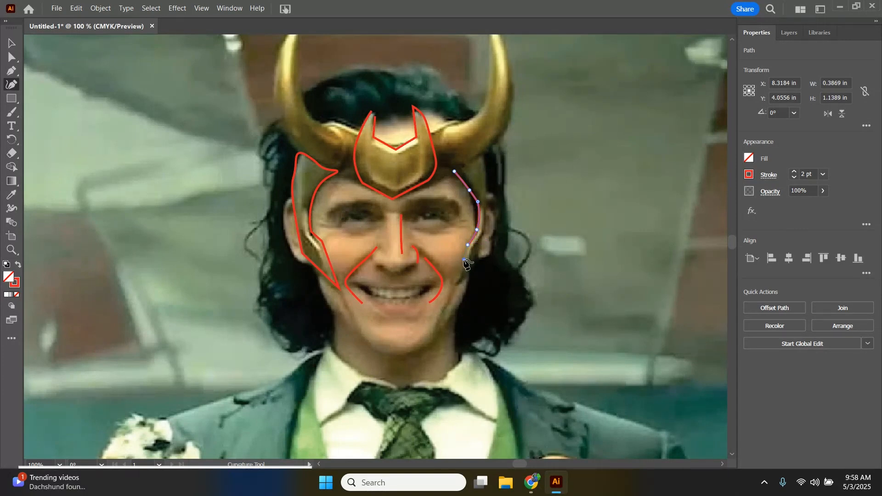
left_click(456, 285)
Trace the right side guard's outer and upper edges toward the forehead plate, about 0.69 by 2.02 in overall.
left_click(483, 252)
left_click(483, 236)
left_click(486, 198)
left_click(483, 155)
left_click(464, 165)
left_click(442, 165)
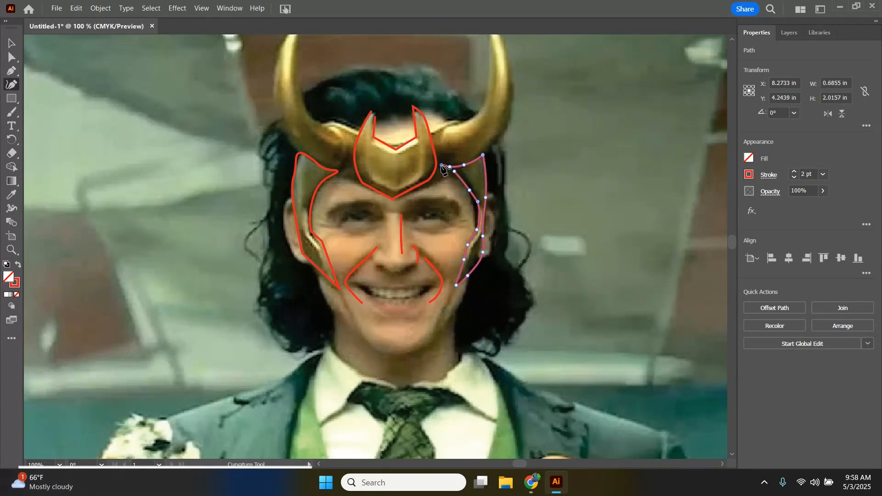
key("Escape")
Trace the left horn's inner edge from its tip down and around the rounded base beside the forehead plate.
scroll(307, 127, "up", 2)
left_click(297, 84)
left_click(297, 112)
left_click(302, 148)
left_click(310, 167)
left_click(324, 181)
left_click(333, 181)
left_click(348, 199)
left_click(339, 219)
key("Escape")
Trace the left horn's outer edge, about 0.36 by 1.83 in, and the helmet rim between that horn and the forehead plate.
left_click(291, 83)
left_click(296, 202)
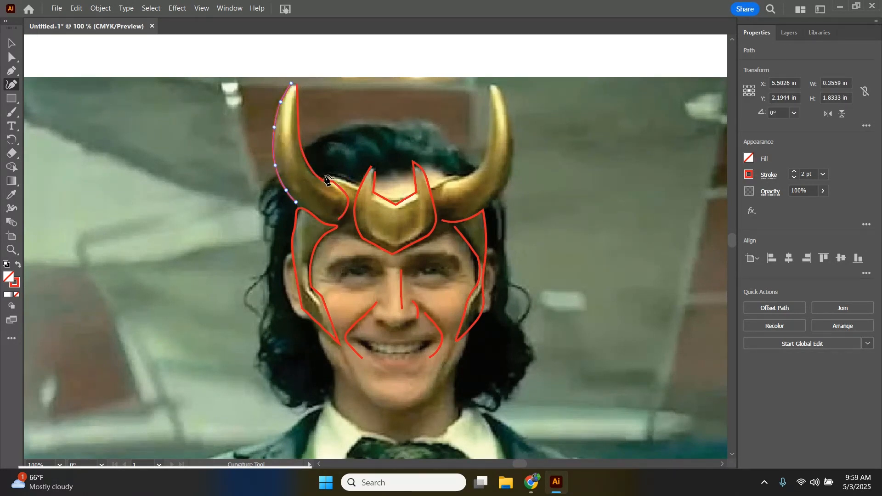
key("Escape")
left_click(325, 175)
left_click(338, 173)
left_click(356, 183)
key("Escape")
Trace the helmet rim from the forehead plate to the right horn, continuing up to the horn's tip and down its outer edge.
left_click(433, 186)
left_click(450, 176)
left_click(471, 171)
left_click(487, 149)
left_click(487, 97)
left_click(486, 80)
left_click(500, 88)
left_click(511, 144)
left_click(509, 174)
left_click(491, 203)
Draw two short hairline curves above the forehead, one over the right spike and one between the two spikes.
left_click(445, 171)
left_click(434, 162)
left_click(421, 159)
key("Escape")
left_click(405, 171)
left_click(393, 176)
left_click(379, 178)
key("Escape")
Trace the top outline of the hair between the horns, including the curled lock at the crown.
left_click(414, 134)
left_click(406, 124)
left_click(401, 120)
left_click(412, 117)
left_click(434, 126)
left_click(448, 140)
left_click(462, 146)
left_click(466, 158)
key("Escape")
Trace the wispy strands beneath the left horn and the hair's outer edge down to ear level, about 0.33 by 1.43 in.
left_click(271, 178)
left_click(257, 200)
left_click(259, 210)
left_click(265, 198)
left_click(275, 191)
left_click(264, 215)
left_click(265, 220)
left_click(275, 210)
left_click(278, 205)
left_click(276, 222)
left_click(270, 238)
left_click(270, 260)
left_click(263, 271)
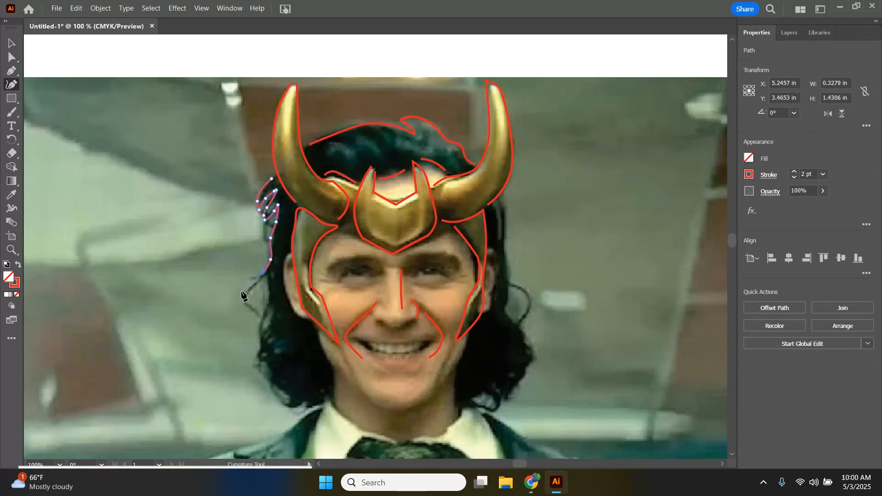
Trace the loose curl beside the left ear and continue the hair's left outer edge down to mouth level.
left_click(249, 295)
left_click(267, 278)
left_click(273, 269)
left_click(269, 306)
left_click(271, 321)
left_click(260, 339)
left_click(259, 367)
Trace the curled lower ends of the left side hair from the outer edge in to the neck.
left_click(291, 397)
left_click(280, 404)
left_click(288, 408)
left_click(302, 403)
left_click(305, 408)
left_click(311, 395)
left_click(319, 404)
left_click(323, 393)
left_click(334, 394)
key("Escape")
Trace the jawline from the left cheek around the chin to the right cheek, plus a short contour inside the right jaw.
left_click(343, 377)
left_click(380, 407)
left_click(433, 396)
left_click(460, 363)
left_click(467, 336)
key("Escape")
left_click(449, 339)
left_click(448, 355)
left_click(441, 369)
key("Escape")
Trace the right side hair's outer edge from below the right horn down to the lower curls, about 0.57 by 3.07 in.
left_click(500, 201)
left_click(507, 247)
left_click(508, 267)
left_click(508, 294)
left_click(504, 312)
left_click(520, 329)
left_click(533, 358)
left_click(524, 371)
left_click(516, 387)
left_click(504, 399)
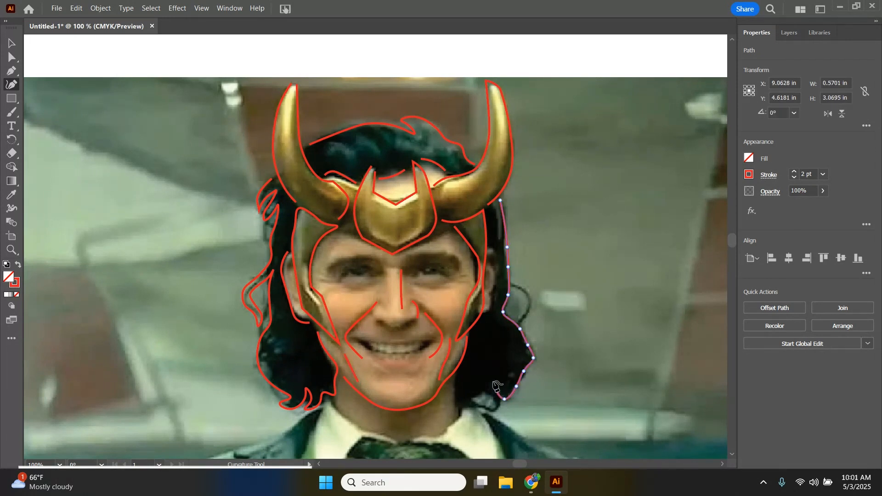
Continue the right hair outline through the curled lower ends and in to the neck beside the jaw.
left_click(495, 401)
left_click(492, 412)
left_click(459, 391)
left_click(459, 375)
key("Escape")
Trace the neckline along the inner shirt collar from the left side hair to the right side hair.
left_click(331, 401)
left_click(335, 410)
left_click(362, 427)
left_click(380, 436)
left_click(399, 443)
key("Escape")
Trace the right ear's outer contour from the lobe up to its top edge beside the helmet.
left_click(486, 313)
left_click(492, 303)
left_click(494, 291)
left_click(499, 278)
left_click(497, 264)
left_click(495, 251)
left_click(489, 249)
key("Escape")
Trace the upper edges of the left and right eyebrows as two separate curves.
left_click(331, 268)
left_click(353, 258)
left_click(377, 257)
key("Escape")
left_click(412, 255)
left_click(438, 249)
left_click(453, 251)
key("Escape")
Trace the left eye with separate curves for the upper lid, the iris's lower edge and the lower lid.
left_click(336, 279)
left_click(349, 269)
left_click(363, 269)
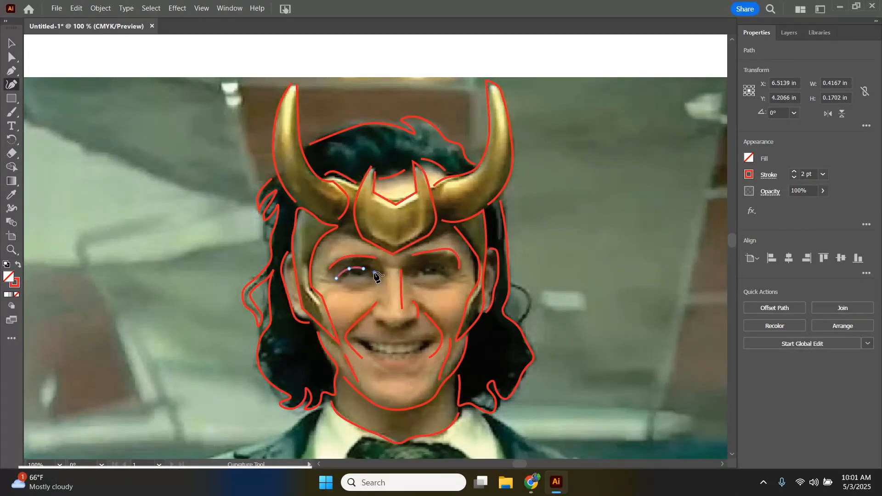
key("Escape")
scroll(368, 297, "up", 4)
left_click(301, 209)
left_click(323, 221)
left_click(345, 221)
left_click(366, 209)
key("Escape")
left_click(269, 226)
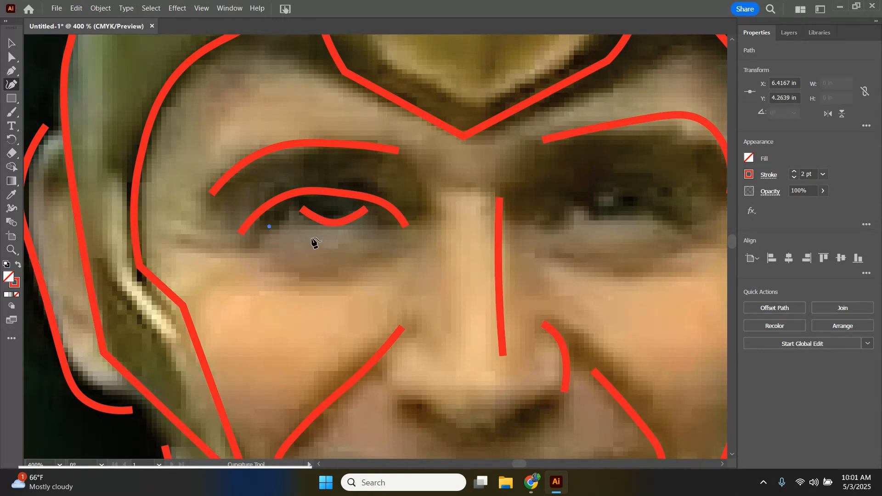
key("Escape")
Trace the right eye with separate curves for the upper lid, the iris's lower edge and the lower lid.
left_click(539, 215)
left_click(589, 190)
left_click(632, 189)
left_click(676, 207)
left_click(699, 228)
key("Escape")
left_click(582, 206)
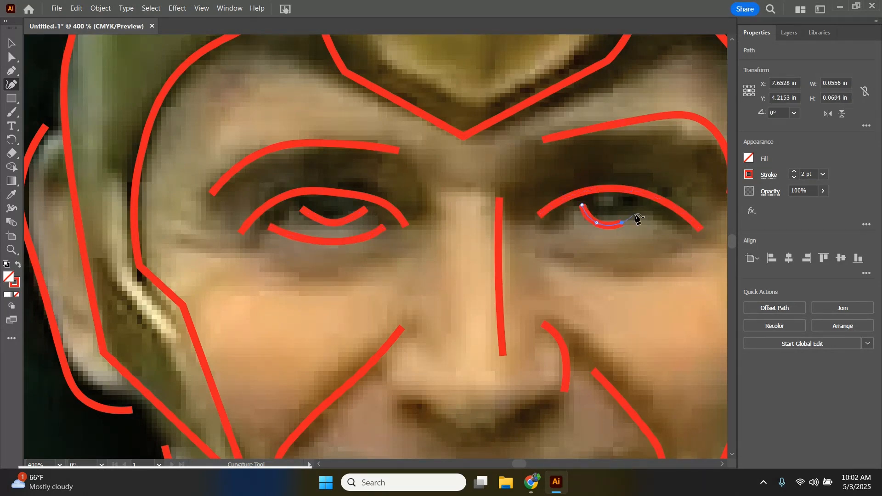
left_click(607, 255)
left_click(650, 249)
left_click(678, 237)
left_click(690, 231)
key("Escape")
Trace the wrinkles at the left eye's outer corner, extending the lower one beneath the eye to its inner corner.
left_click(179, 213)
left_click(202, 226)
left_click(223, 224)
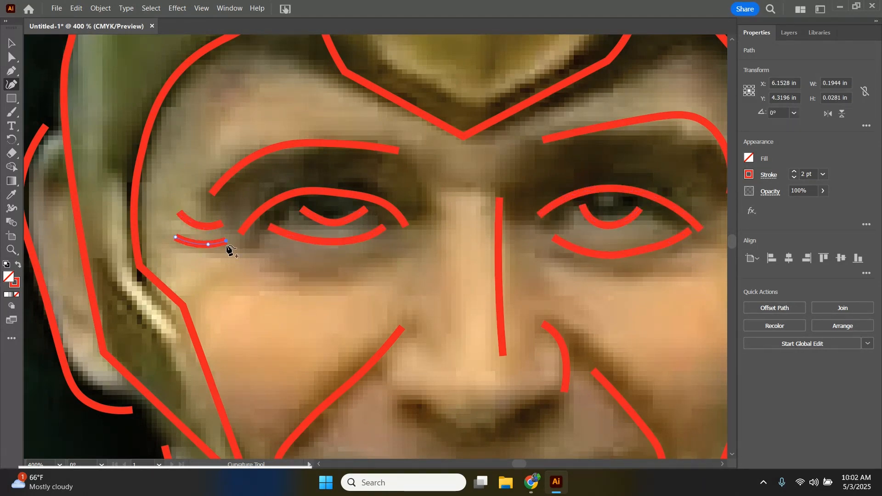
left_click(423, 235)
scroll(521, 290, "down", 2)
key("Escape")
Trace two short wrinkle lines at the outer corner of the right eye.
left_click(678, 233)
left_click(695, 238)
left_click(715, 233)
key("Escape")
left_click(677, 216)
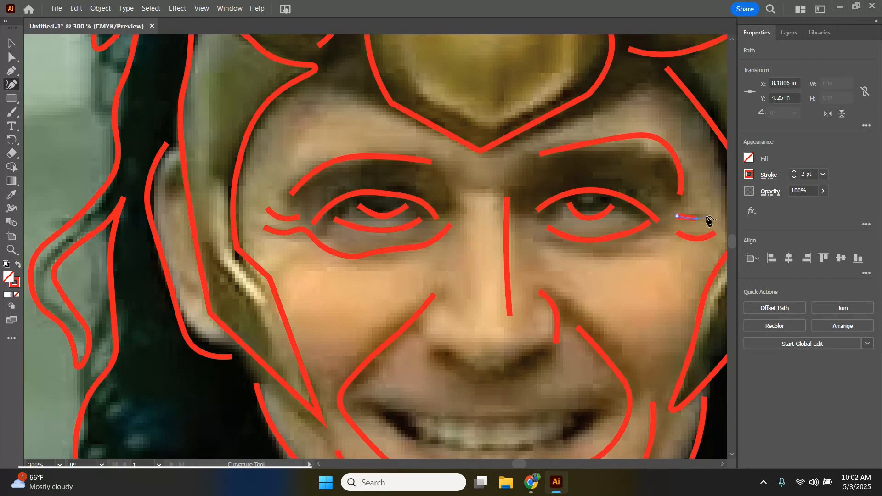
key("Escape")
Trace the inner contour of the helmet's central forehead plate from its left prong around the lower point to its right prong.
scroll(561, 295, "up", 4)
left_click(415, 90)
left_click(410, 136)
left_click(404, 220)
left_click(410, 258)
double_click(485, 306)
left_click(552, 267)
double_click(569, 247)
left_click(567, 167)
left_click(564, 114)
left_click(553, 75)
key("Escape")
Trace a V-shaped ridge across the top of the helmet's forehead plate, about 0.69 by 0.21 in.
left_click(418, 161)
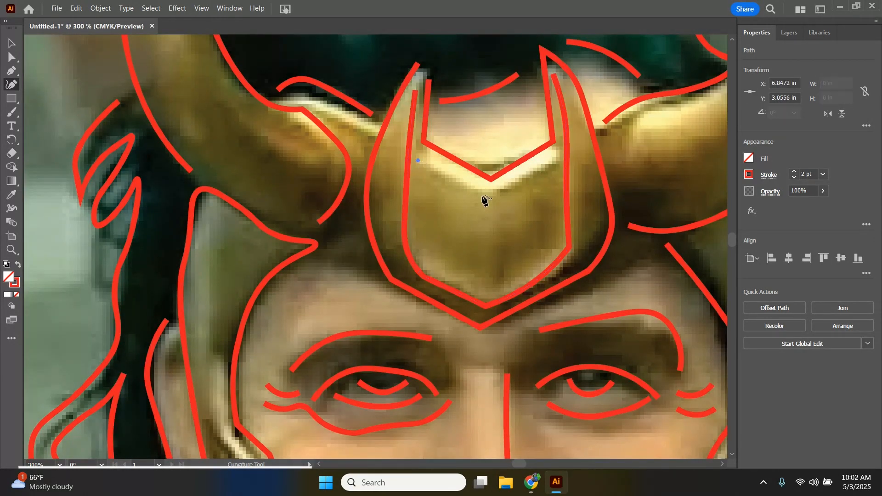
double_click(489, 195)
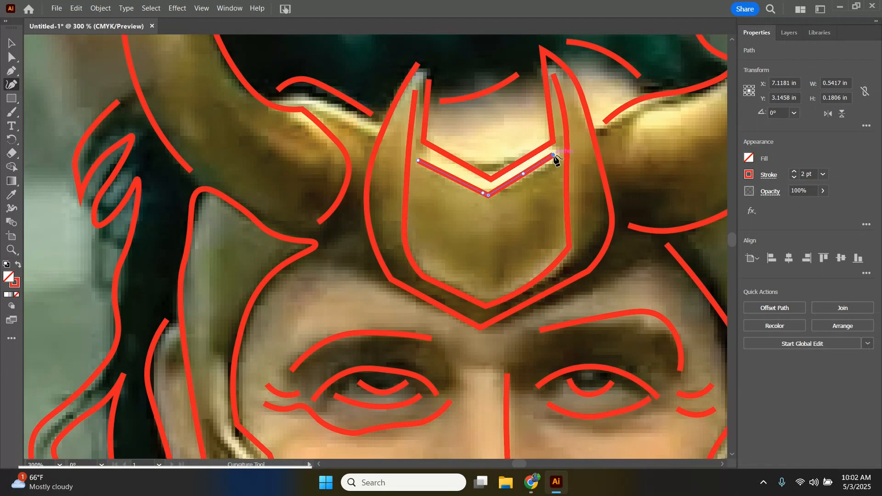
scroll(363, 153, "down", 1)
Trace the left shirt collar flap from the neck down to its tip and back up to the tie knot.
scroll(353, 155, "down", 5)
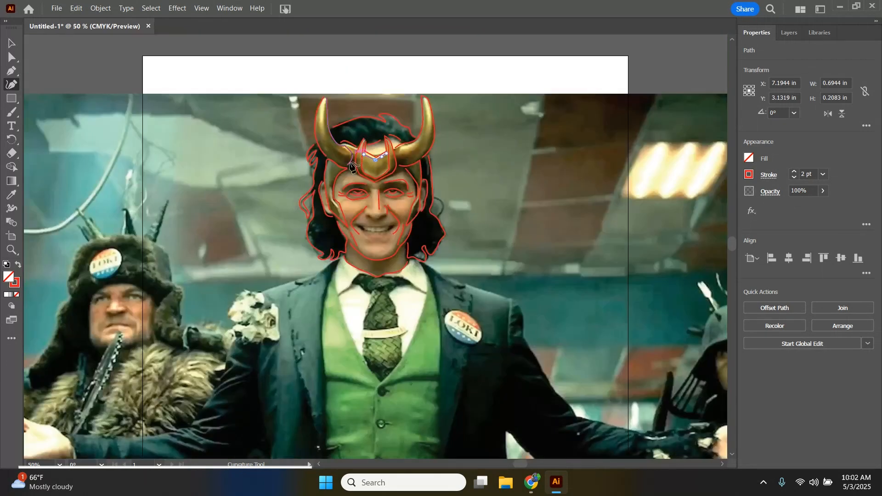
scroll(336, 268, "up", 3)
scroll(337, 271, "down", 2)
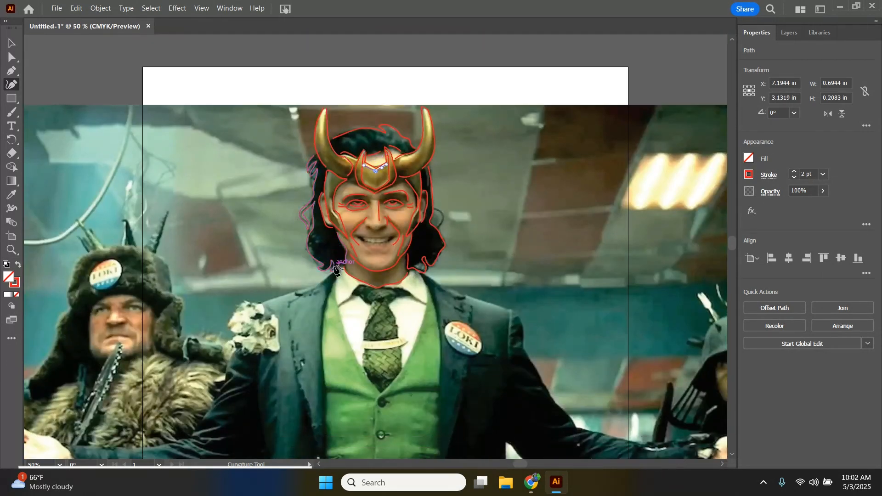
scroll(336, 262, "up", 2)
left_click(331, 235)
left_click(324, 252)
left_click(321, 293)
left_click(324, 308)
left_click(330, 303)
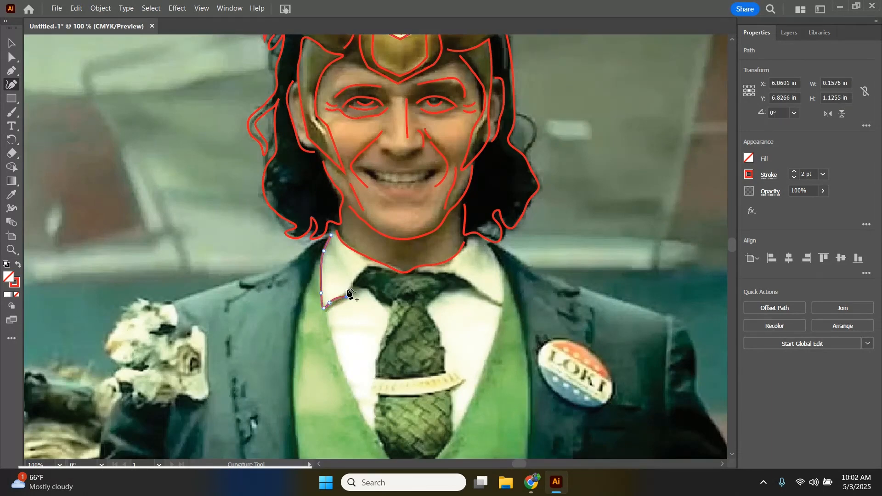
left_click(354, 282)
left_click(365, 270)
left_click(383, 271)
key("Escape")
Trace the right shirt collar flap from the tie knot to its tip and up to the neck, about 1.31 by 0.95 in.
left_click(419, 273)
left_click(445, 277)
left_click(462, 283)
left_click(497, 303)
left_click(502, 305)
left_click(502, 276)
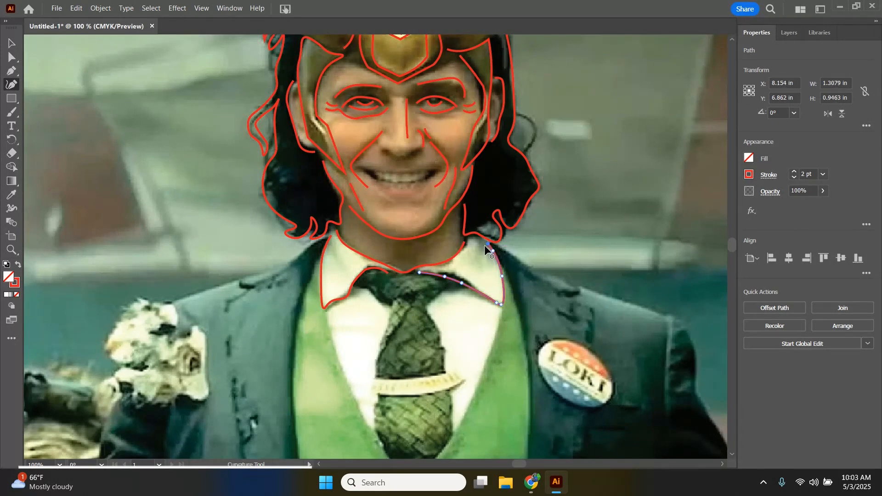
key("Escape")
Trace the lower edge of the tie knot from the left collar flap across to the right collar flap.
left_click(362, 286)
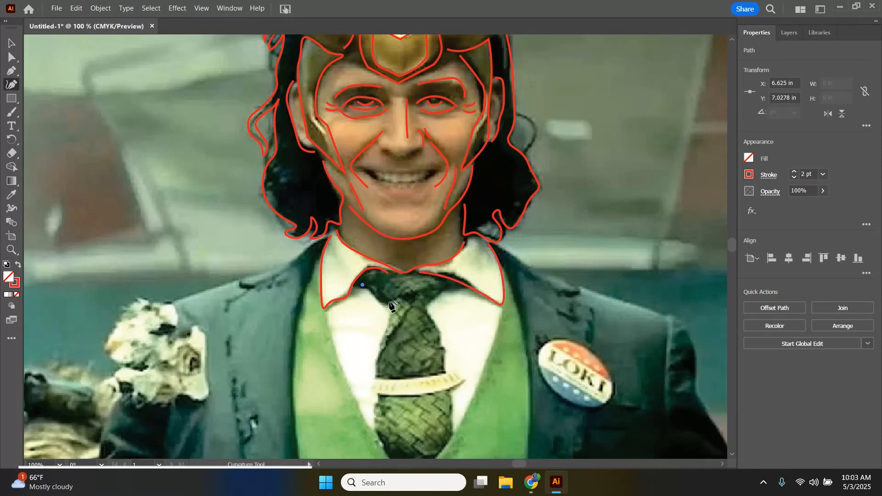
left_click(387, 302)
left_click(400, 298)
left_click(418, 291)
left_click(433, 290)
left_click(442, 286)
Continue the knot outline down the tie's right edge to the tie clip.
left_click(427, 304)
left_click(437, 324)
left_click(441, 339)
left_click(443, 354)
left_click(444, 372)
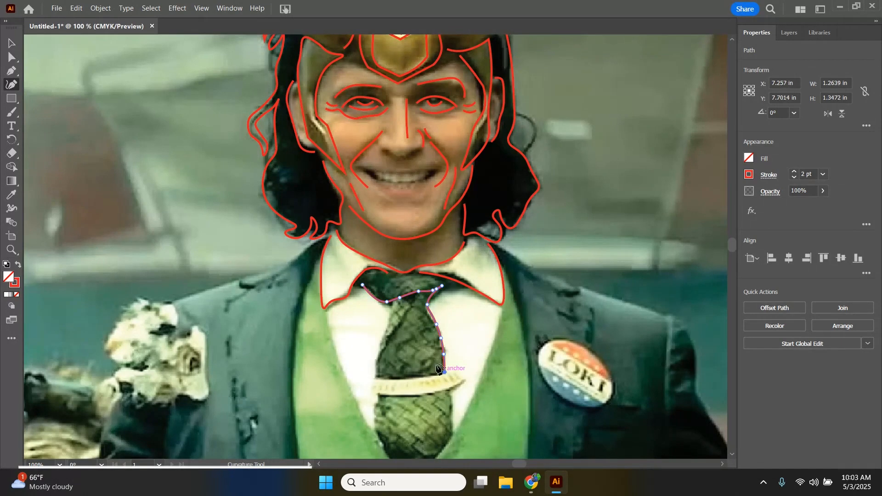
key("Escape")
Trace the tie's left edge from the knot down to the tie clip.
left_click(391, 306)
left_click(385, 333)
left_click(379, 355)
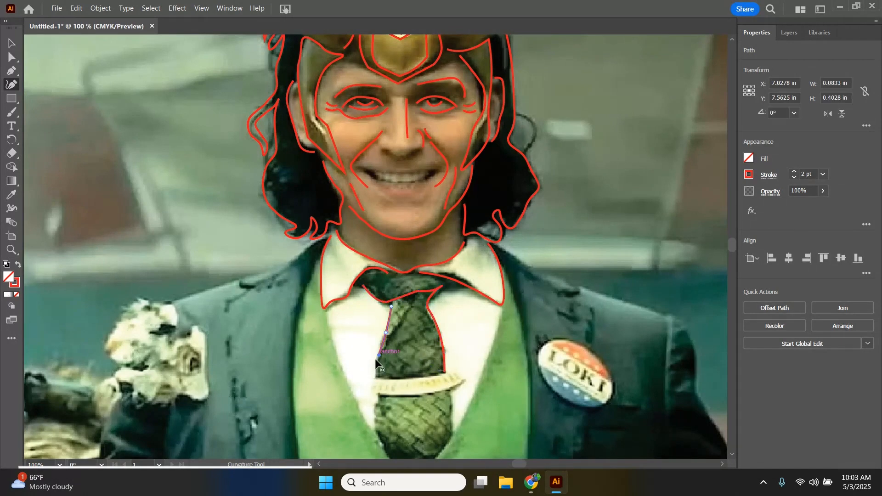
left_click(374, 376)
key("Escape")
Trace the curved tie clip's outline all the way around, about 1.69 by 0.42 in.
left_click(366, 379)
left_click(386, 381)
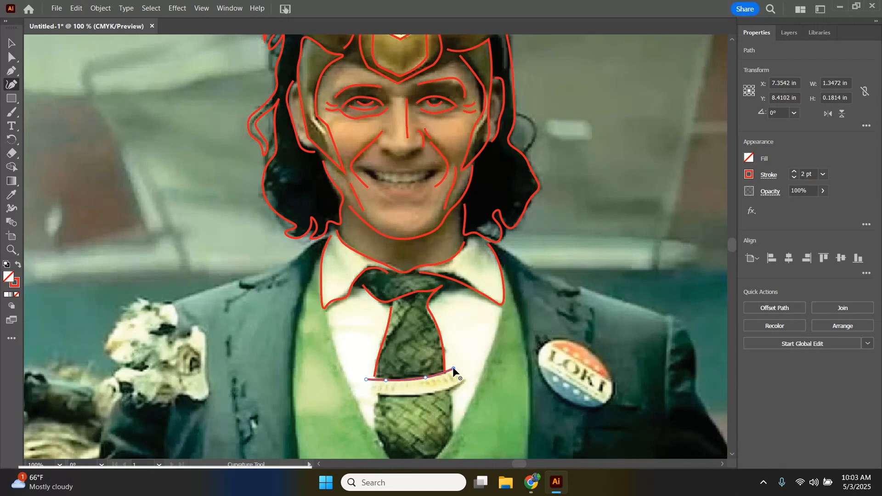
left_click(468, 379)
left_click(449, 389)
left_click(407, 395)
left_click(358, 389)
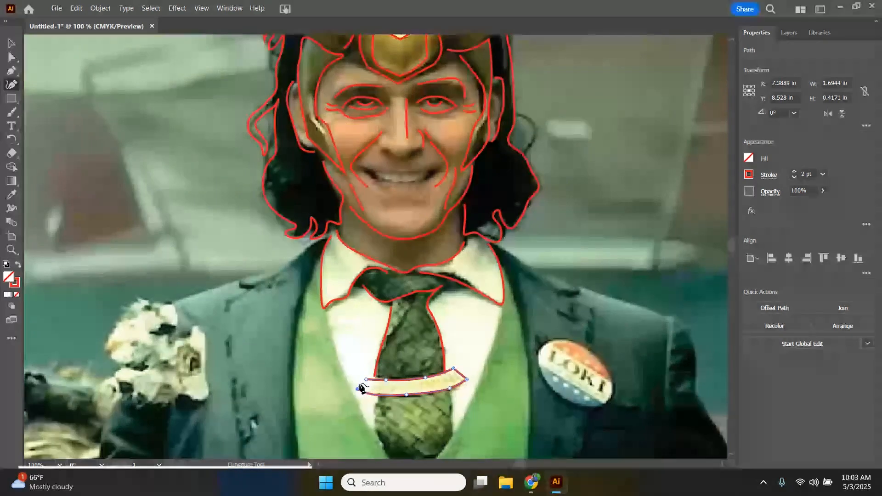
left_click(361, 384)
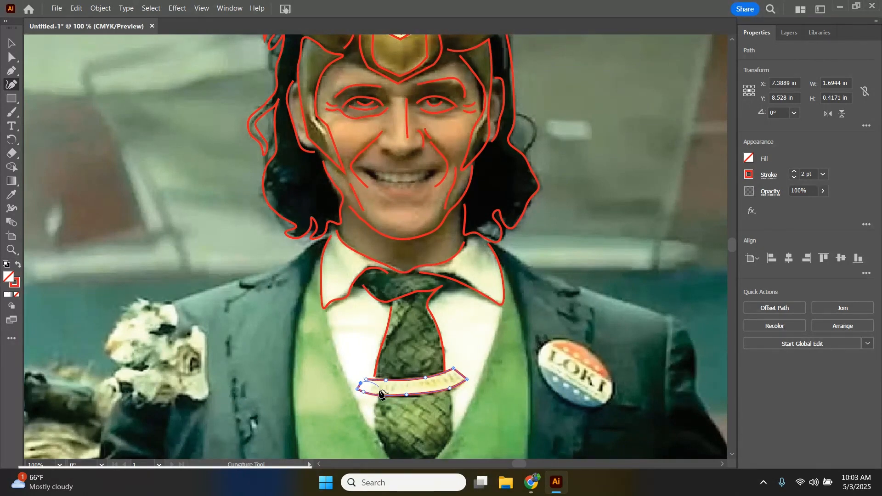
Trace the tie below the clip, down its left edge to the pointed tip and back up the right edge.
left_click(377, 402)
left_click(373, 428)
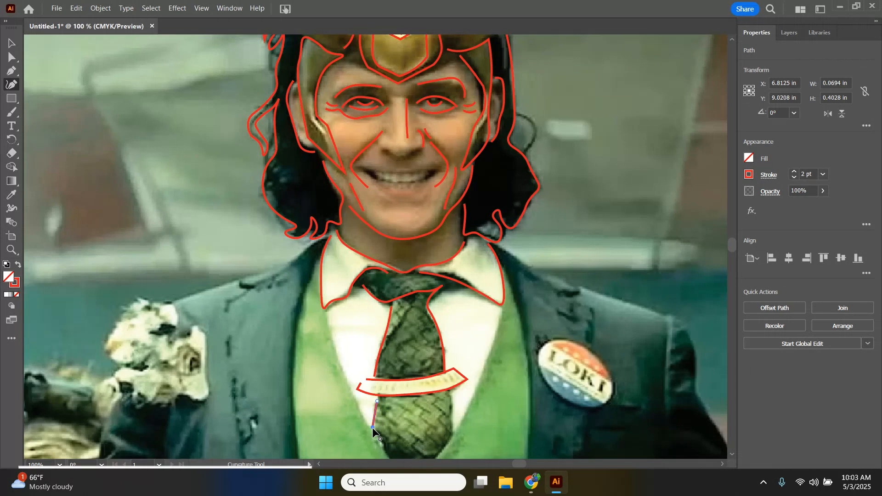
left_click(384, 448)
scroll(402, 449, "down", 3)
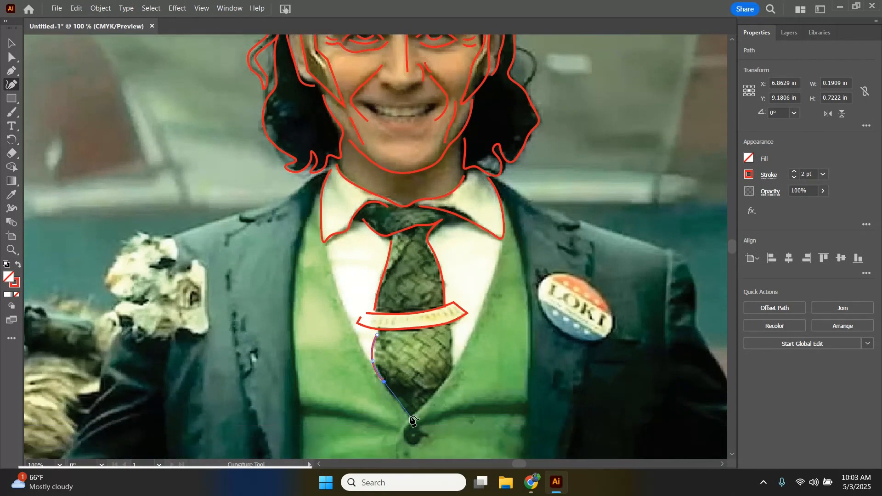
left_click(410, 416)
left_click(424, 402)
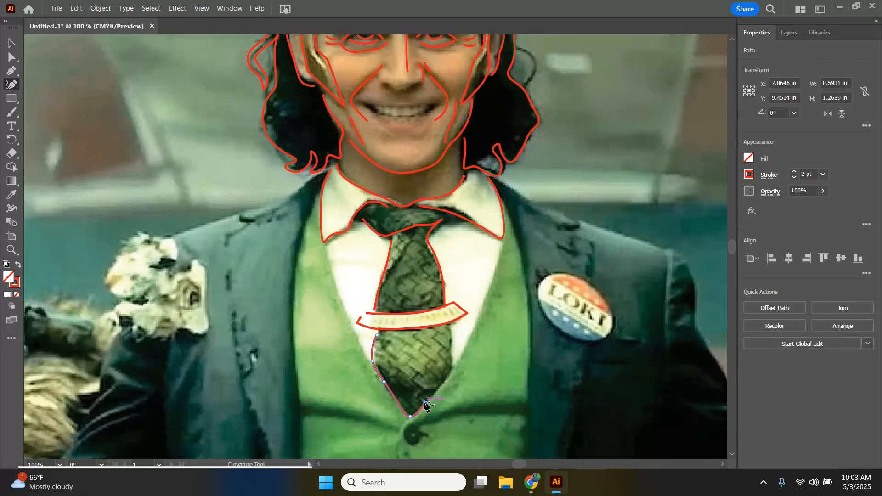
left_click(442, 383)
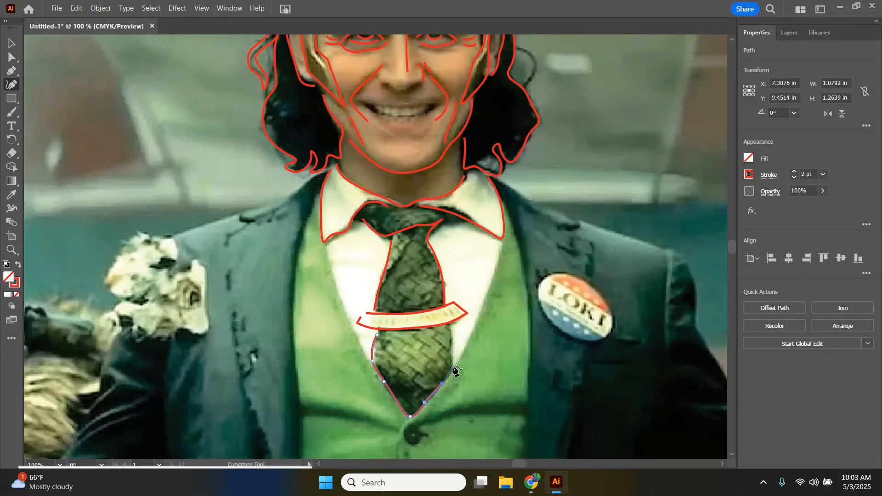
left_click(450, 329)
Trace the vest's left neckline edge from the collar point down towards the tie, about 0.6 by 1.63 in.
left_click(327, 249)
left_click(345, 306)
left_click(365, 354)
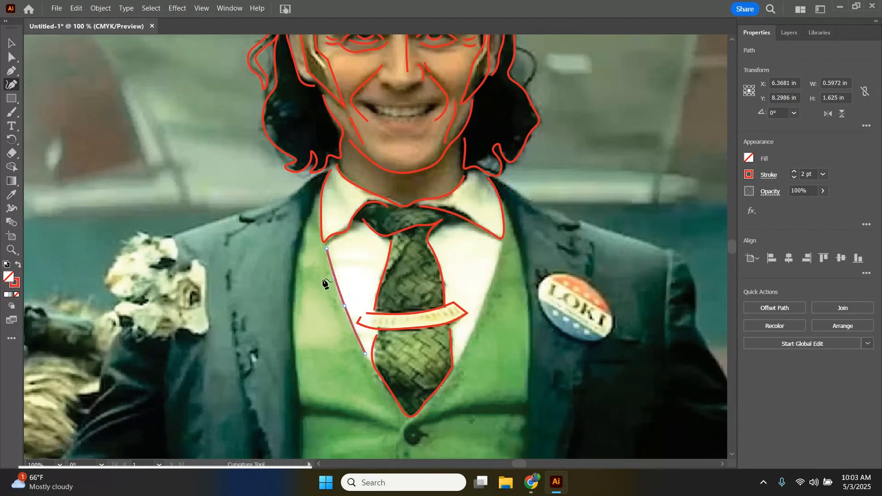
Trace the jacket's left front edge along the green vest, from beside the collar down past the tie tip.
left_click(303, 233)
left_click(288, 306)
left_click(295, 378)
left_click(298, 414)
left_click(298, 448)
key("Escape")
Trace the jacket's right front edge along the vest, from beside the collar down past the tie tip, about 0.34 by 3.78 in.
left_click(509, 203)
left_click(527, 274)
left_click(531, 323)
left_click(530, 399)
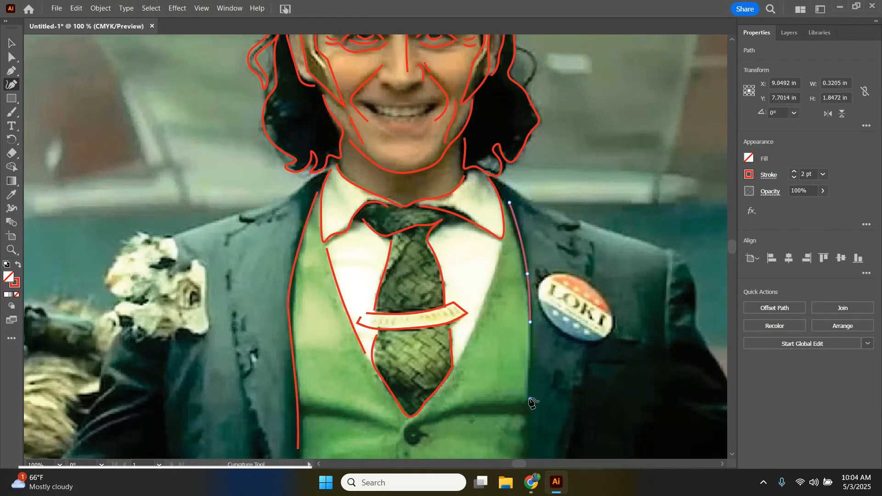
left_click(523, 443)
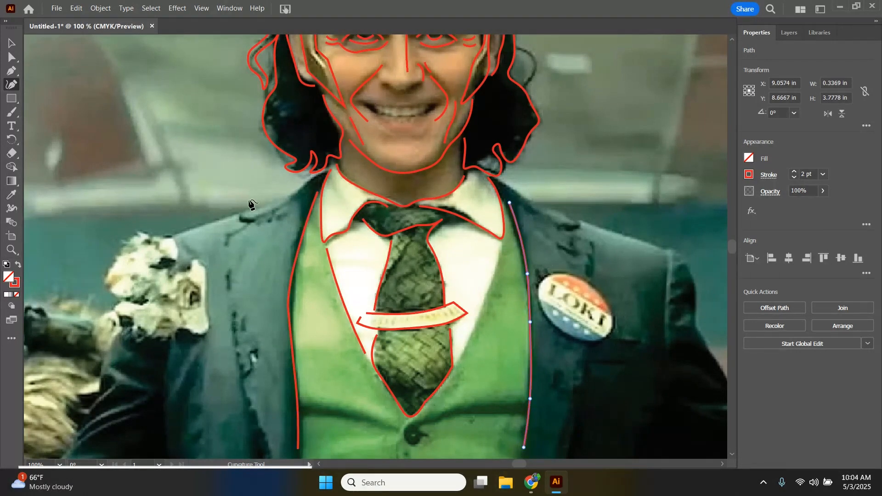
Toggle the photo's visibility off and on again to check the traced outlines by themselves.
scroll(252, 205, "up", 5)
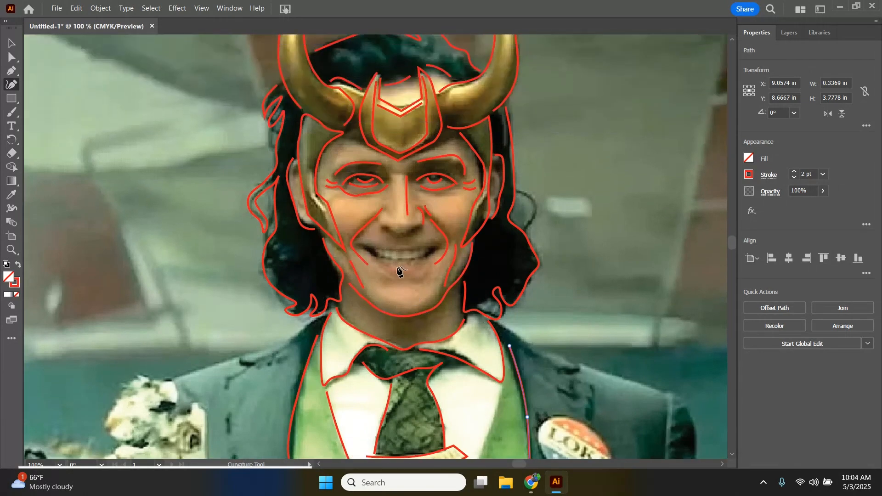
scroll(400, 271, "up", 1)
scroll(267, 140, "down", 3)
scroll(266, 140, "down", 2)
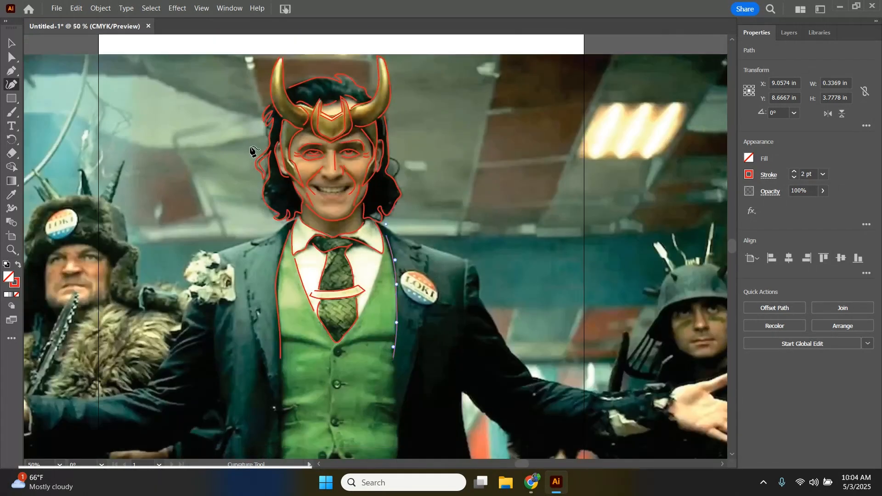
left_click(10, 43)
left_click(87, 49)
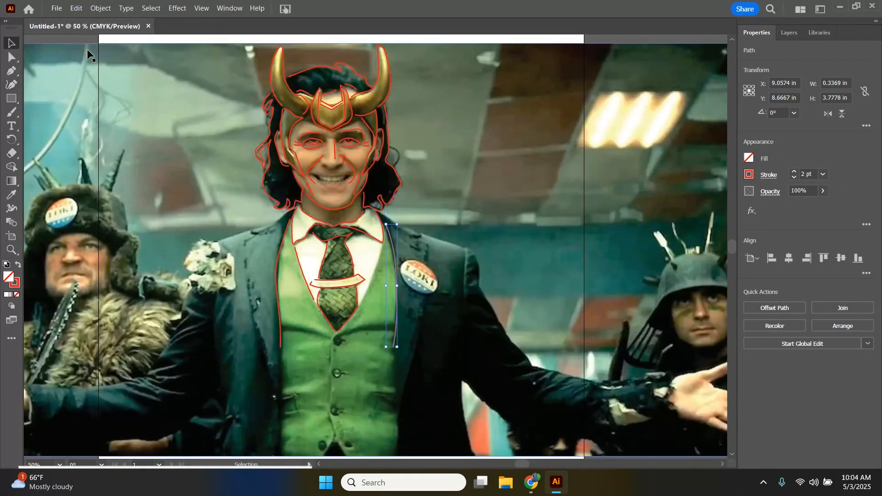
left_click(794, 32)
left_click(776, 51)
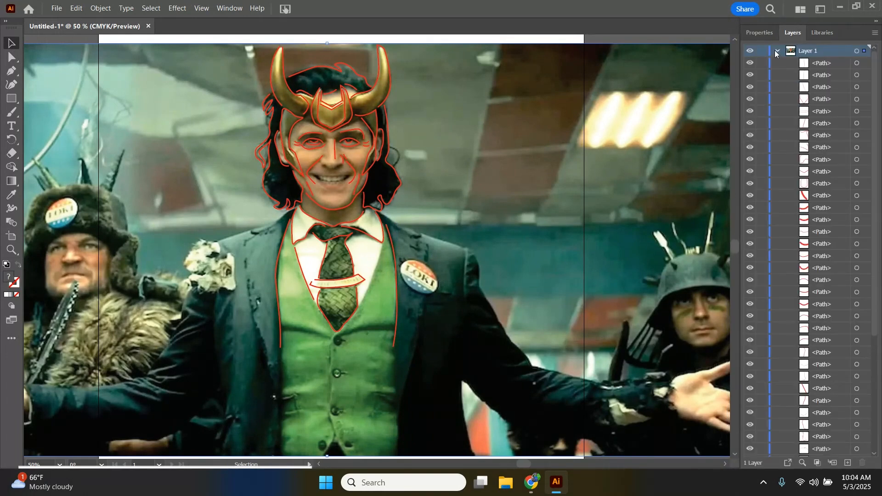
scroll(764, 199, "down", 10)
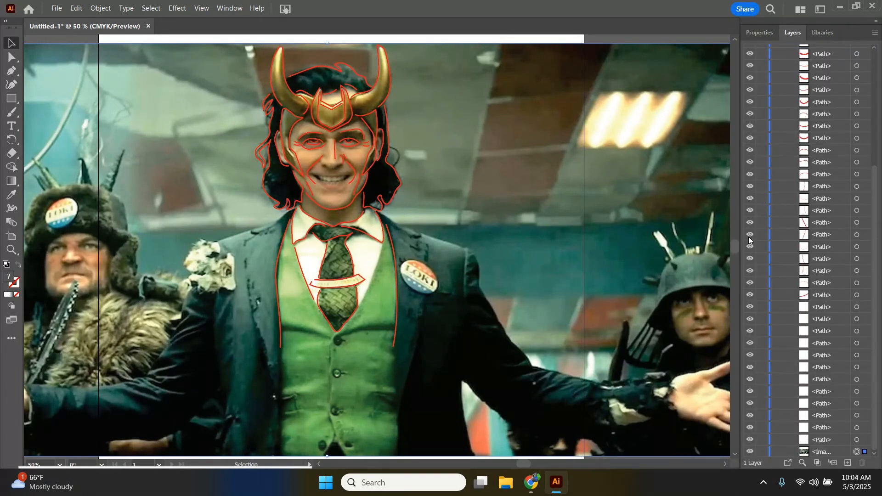
left_click(749, 452)
left_click(749, 452)
left_click(750, 452)
left_click(750, 453)
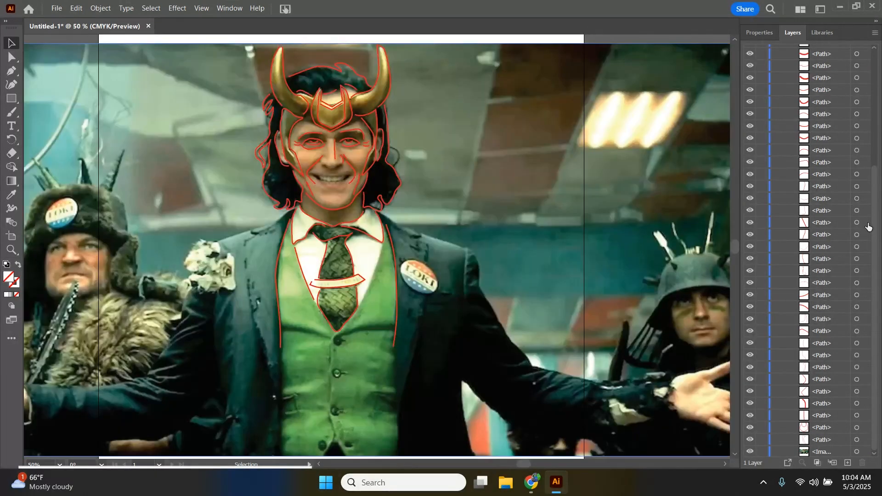
scroll(752, 196, "up", 10)
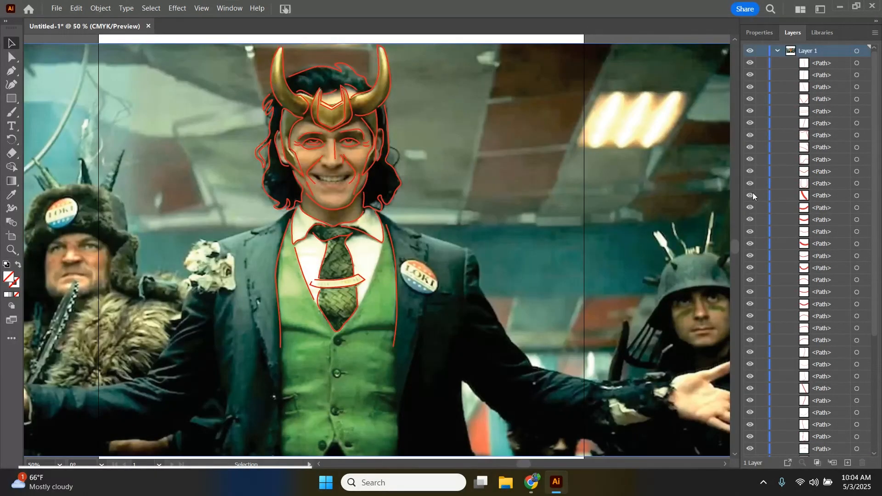
left_click(758, 33)
Trace the smiling mouth's outer outline along the upper lip and back along the lower lip, about 1.22 by 0.39 in.
scroll(315, 180, "up", 4)
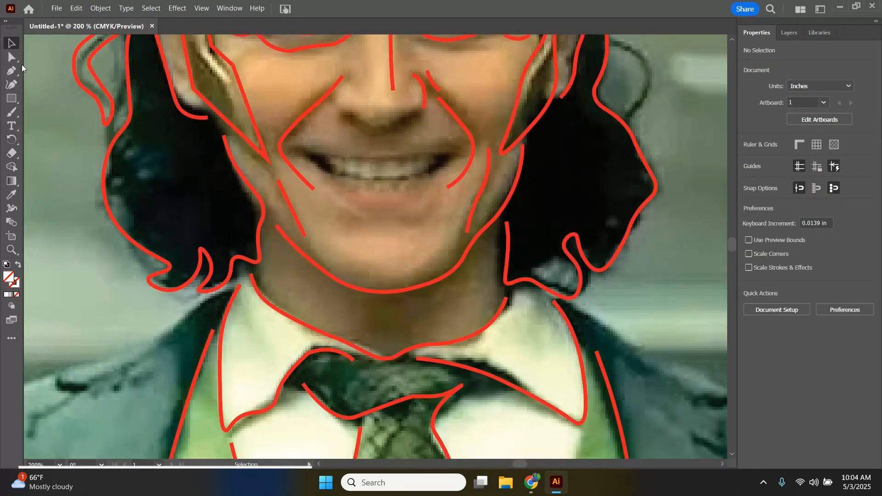
left_click(15, 85)
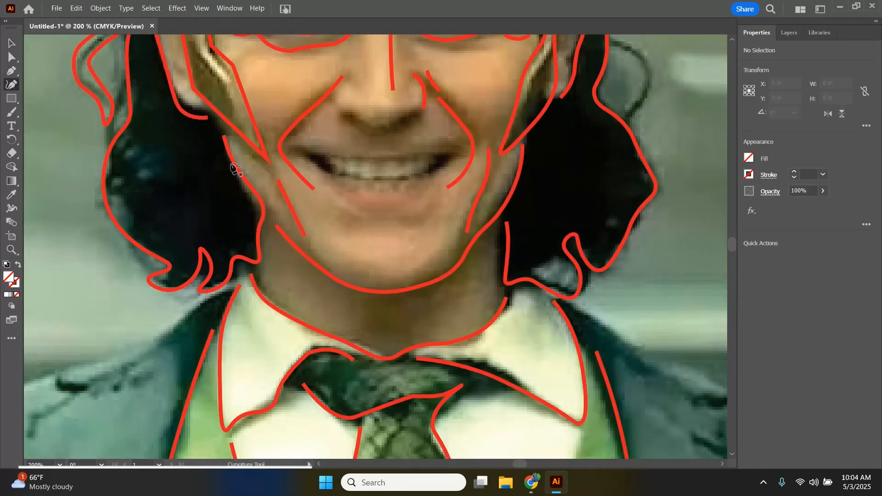
left_click(301, 152)
left_click(345, 156)
left_click(382, 159)
left_click(422, 157)
left_click(450, 148)
left_click(458, 143)
left_click(452, 164)
left_click(418, 184)
left_click(362, 191)
left_click(321, 170)
left_click(301, 151)
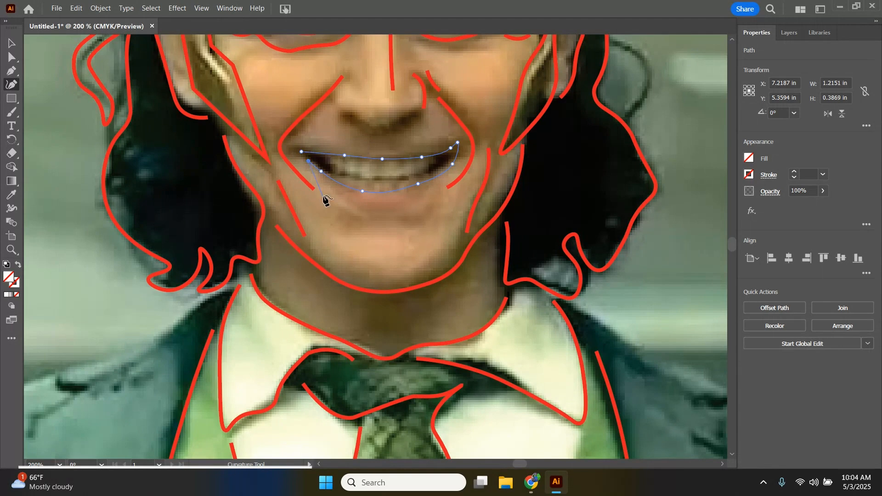
Trace the lower edge of the teeth inside the mouth and add short lines at both mouth corners.
left_click(328, 161)
left_click(331, 170)
left_click(331, 178)
left_click(433, 161)
left_click(429, 168)
left_click(411, 175)
left_click(384, 176)
left_click(353, 173)
left_click(340, 169)
key("p")
left_click(435, 176)
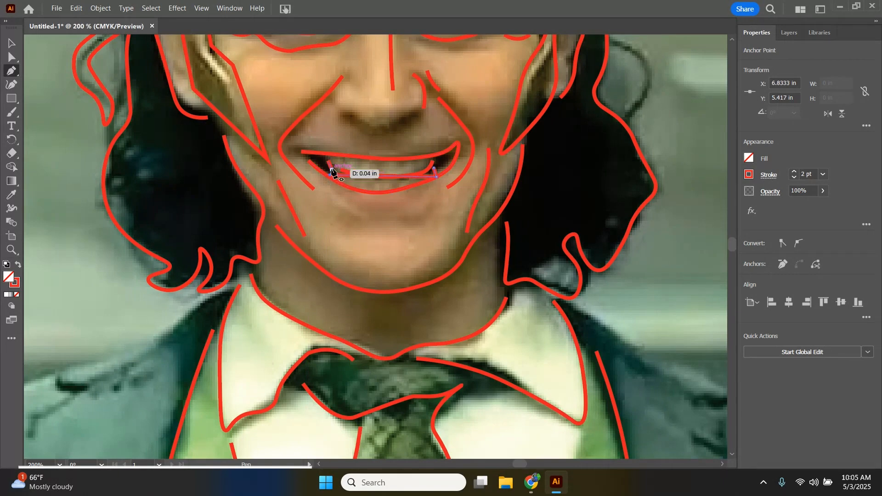
left_click(331, 170)
Draw a short line for the left nostril wing with the Curvature tool, about 0.07 by 0.14 in.
scroll(340, 138, "up", 1)
key("shift+grave")
left_click(335, 131)
left_click(344, 149)
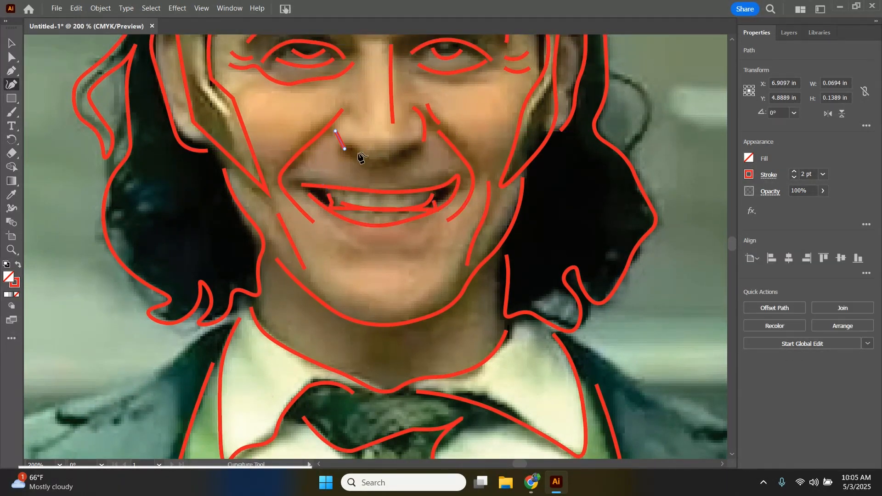
Trace both nostrils and the curved base of the nose as one path, about 0.53 by 0.15 in.
left_click(359, 153)
left_click(349, 153)
left_click(346, 143)
left_click(358, 146)
left_click(377, 161)
left_click(391, 157)
left_click(408, 143)
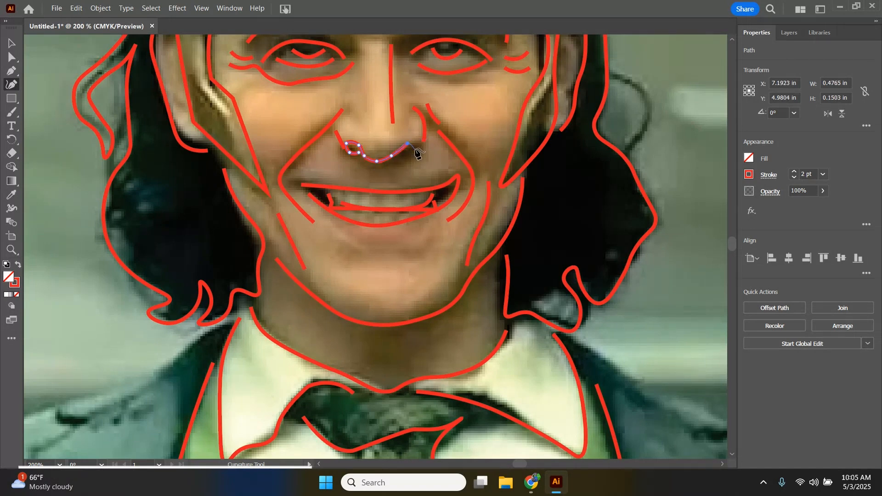
left_click(399, 157)
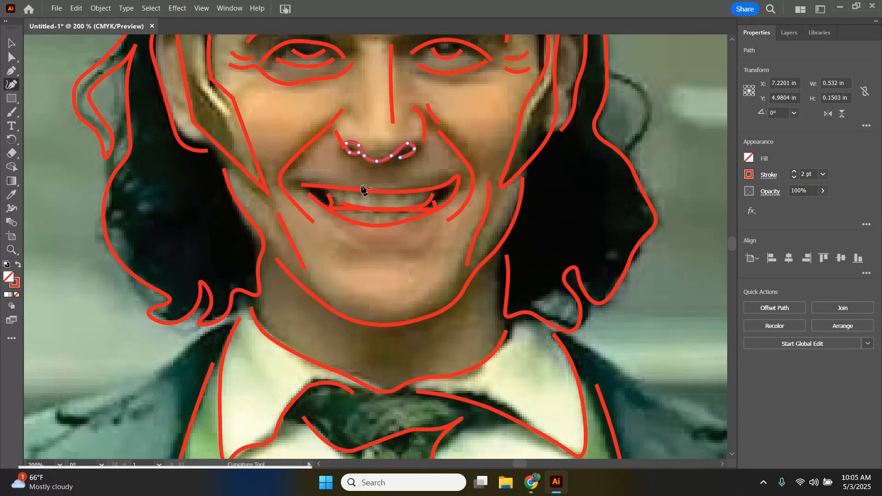
Nudge the short left nostril wing line left and up to X 6.8819 in, Y 4.875 in.
left_click_drag(281, 184, 281, 206)
key("v")
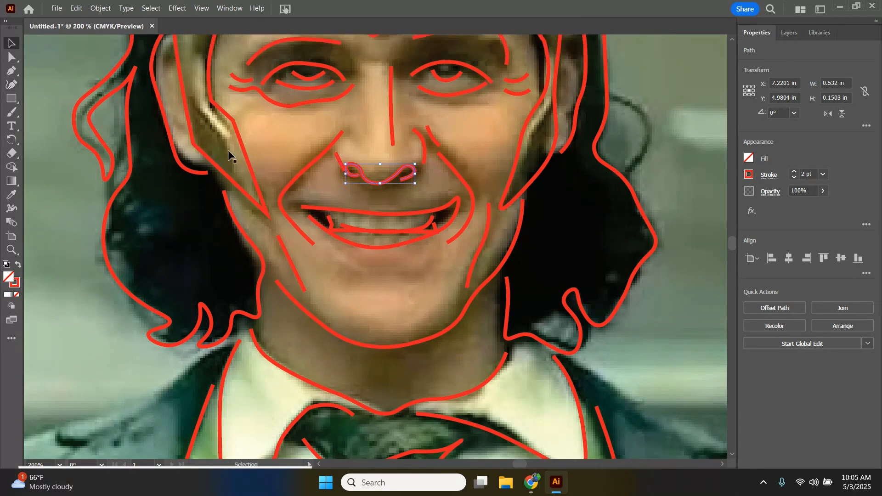
left_click(338, 160)
key("Left")
key("Left")
key("Left")
key("Left")
key("Up")
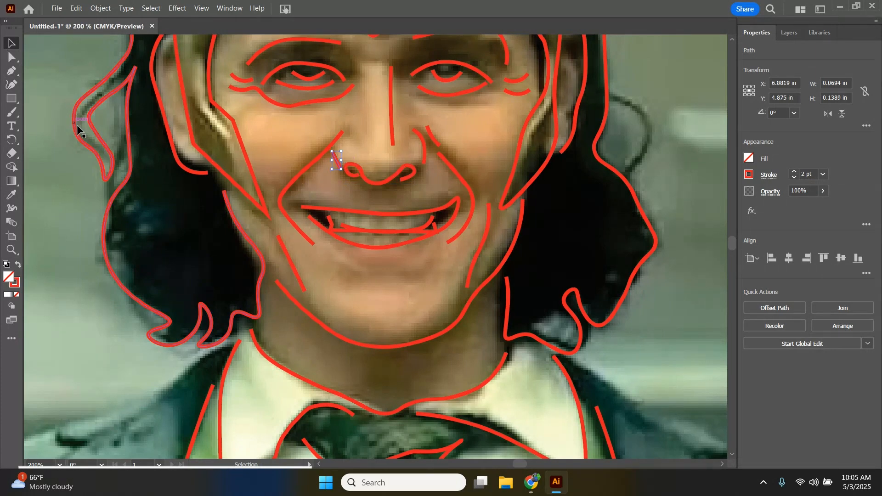
Hide the photo so that only the red outlines show, and centre the artboard in view.
scroll(79, 130, "down", 2)
scroll(79, 133, "down", 3)
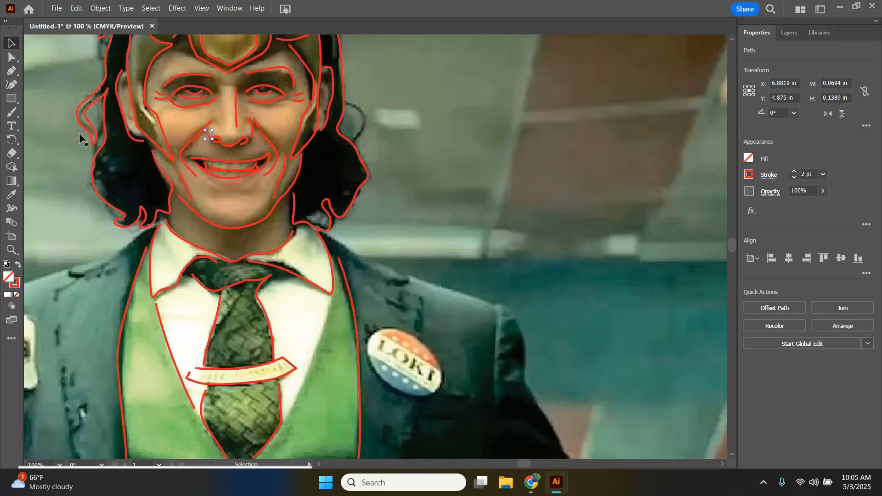
scroll(79, 133, "down", 4)
scroll(79, 133, "up", 1)
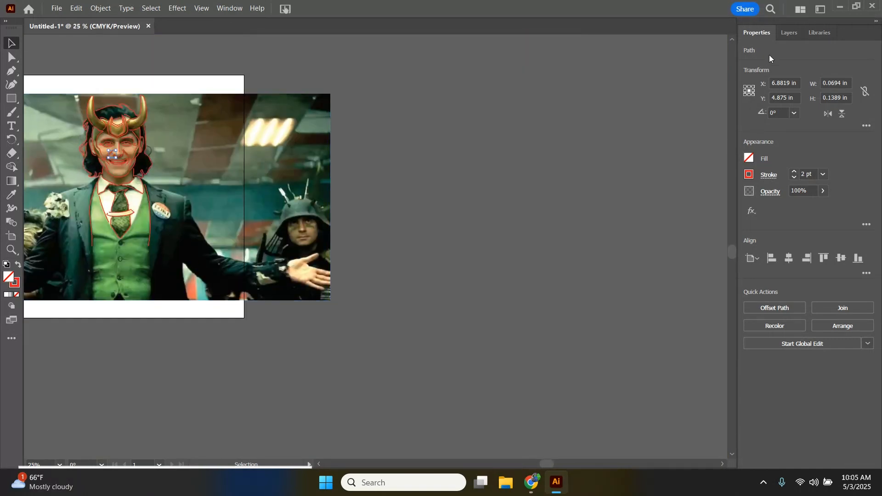
left_click(784, 31)
scroll(788, 320, "down", 5)
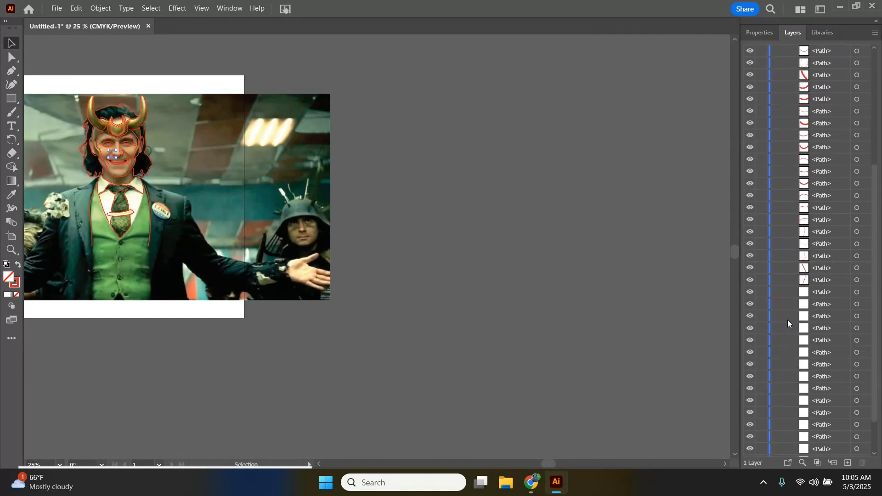
left_click(750, 452)
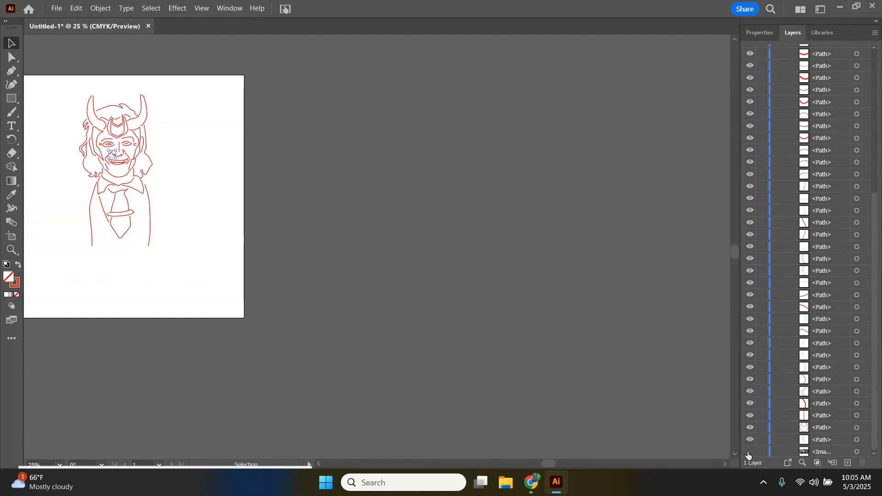
left_click(39, 91)
left_click_drag(545, 464, 532, 464)
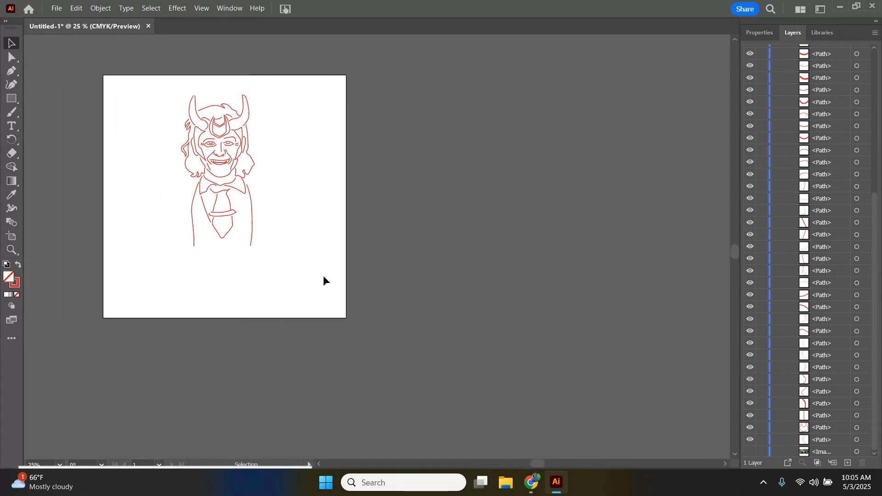
scroll(253, 263, "up", 1)
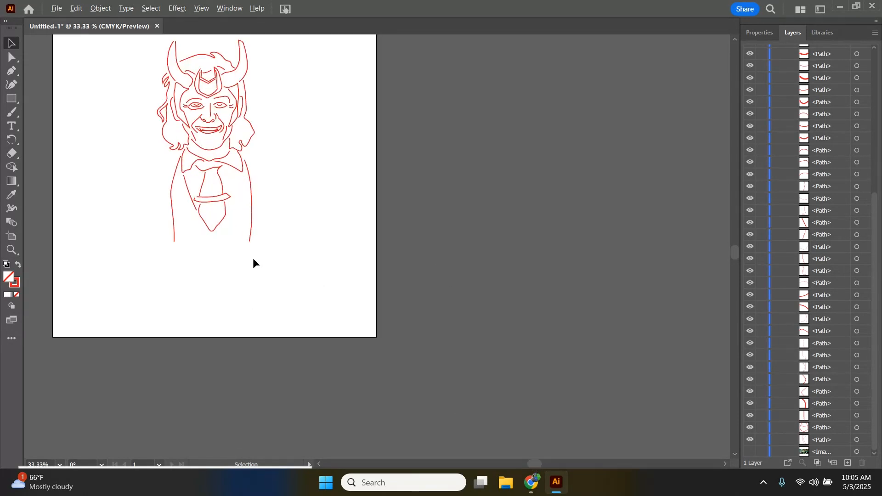
Extend the top hair outline and the left forehead curve with Direct Selection so their loose ends meet the left horn and the emblem.
left_click(767, 33)
scroll(299, 193, "up", 3)
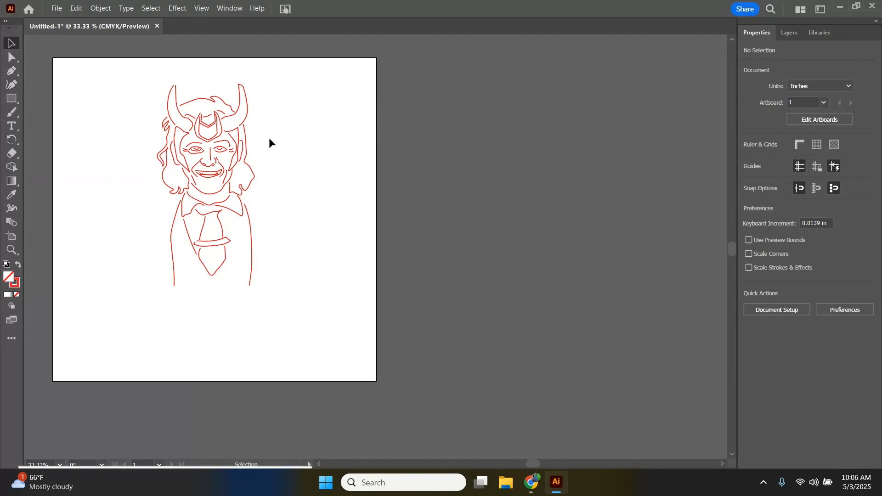
scroll(186, 106, "up", 3)
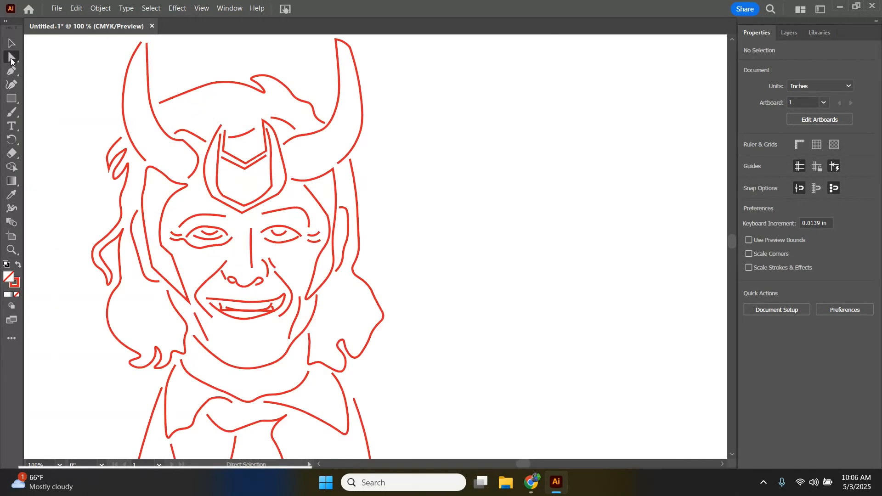
scroll(132, 90, "up", 3)
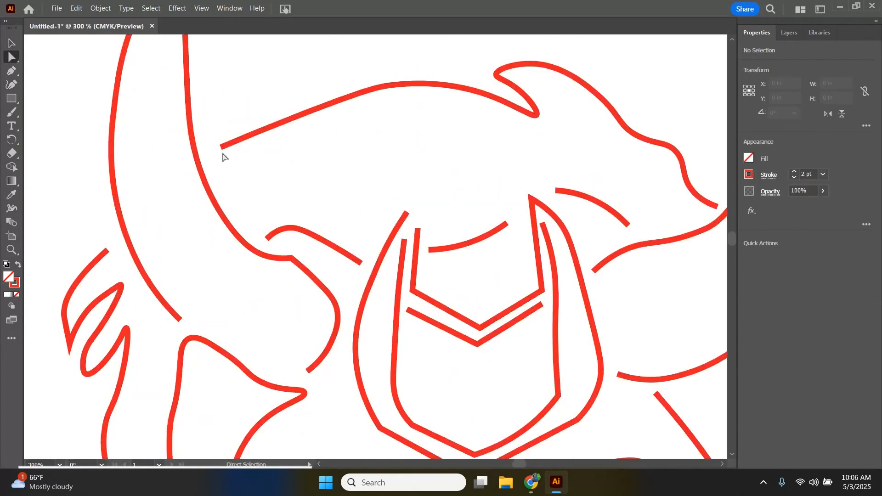
left_click_drag(221, 147, 197, 160)
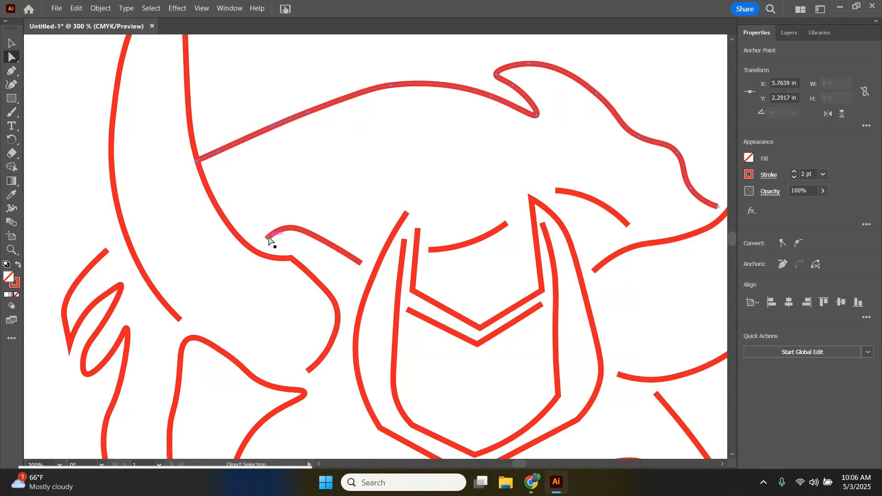
left_click_drag(266, 239, 253, 250)
left_click_drag(369, 268, 372, 271)
Close the gaps at the forehead emblem's left prong and extend the hairline arc and chevron line to the emblem's sides.
left_click_drag(407, 212, 421, 194)
left_click_drag(418, 229, 420, 194)
left_click_drag(404, 239, 410, 212)
left_click_drag(428, 250, 416, 250)
left_click_drag(507, 223, 534, 217)
left_click_drag(542, 304, 556, 294)
left_click_drag(407, 310, 399, 304)
Extend the loose ends of the right forehead curve and the right horn's inner lines to meet the emblem and horn.
left_click_drag(557, 189, 533, 200)
left_click_drag(593, 271, 583, 284)
left_click_drag(627, 224, 643, 244)
left_click_drag(619, 374, 601, 369)
scroll(230, 358, "down", 2)
left_click_drag(179, 209, 279, 277)
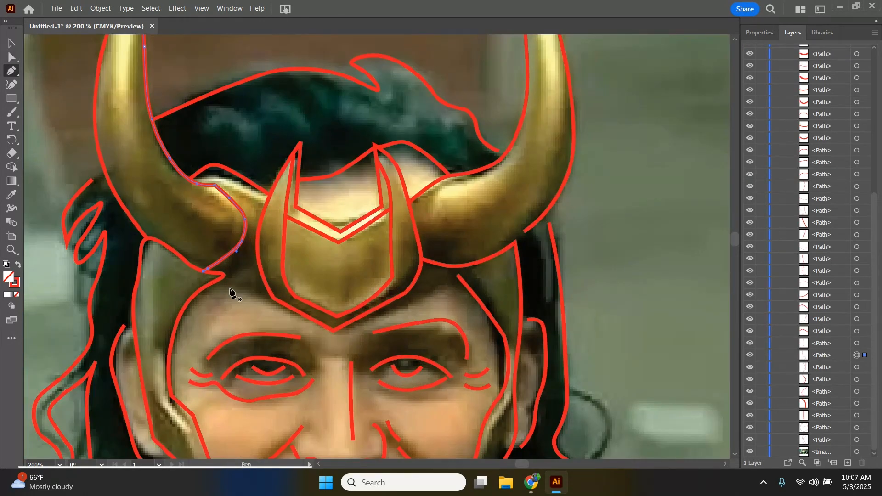
Trace the helmet's lower brow edge from the left face guard down beneath the emblem.
left_click(230, 286)
left_click(257, 296)
left_click(277, 309)
left_click(301, 320)
Trace the helmet's brow edge from the emblem's lower point up to the right face guard outline.
left_click(348, 329)
left_click(407, 304)
left_click(436, 286)
left_click(446, 278)
left_click(458, 275)
Join the helmet's brow edge to the top of the right face guard and extend the right horn's lower end to the hair outline.
left_click(12, 57)
left_click_drag(451, 286, 455, 299)
left_click(458, 275)
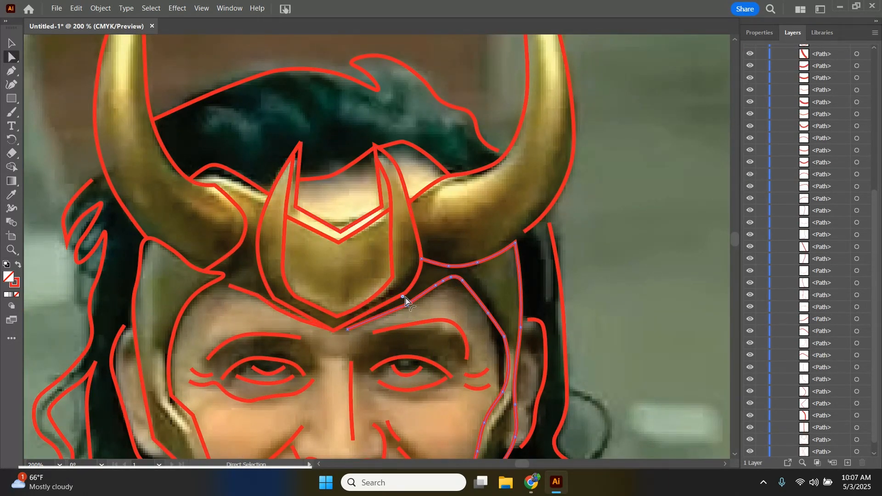
scroll(211, 230, "up", 1)
left_click(524, 243)
left_click(549, 236)
left_click_drag(523, 243, 545, 225)
Extend the right ear's ends to the face guard and the right neck and collar lines to the jaw and hair outlines.
scroll(545, 267, "down", 1)
left_click_drag(529, 272, 521, 277)
left_click_drag(519, 400, 511, 398)
scroll(485, 403, "down", 2)
scroll(480, 320, "down", 3)
left_click_drag(482, 329, 463, 295)
left_click_drag(464, 378, 465, 369)
left_click_drag(514, 387, 510, 378)
Extend the right vest edge, the tie knot's right end and the inner collar line to meet the collar outline.
scroll(519, 373, "down", 4)
left_click_drag(557, 306, 539, 290)
left_click_drag(419, 340, 434, 324)
left_click_drag(378, 311, 350, 310)
Adjust the tie knot's lower curve and join the upper ends of the tie's side edges to the knot.
left_click(269, 358)
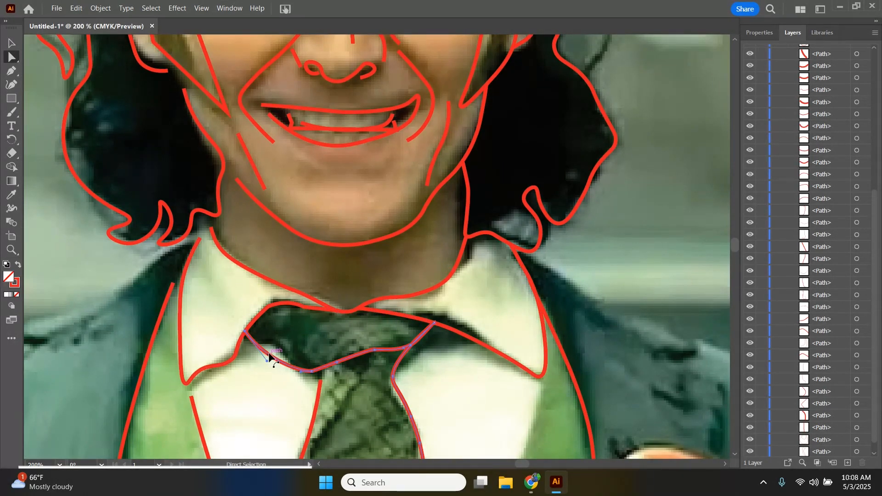
left_click(282, 360)
left_click_drag(320, 381, 322, 368)
left_click(393, 377)
left_click_drag(392, 376, 389, 377)
Extend the left vest edge up to the collar and the left ear's lower end to the face outline.
scroll(389, 377, "down", 2)
left_click_drag(173, 228, 209, 167)
scroll(209, 165, "up", 4)
left_click_drag(170, 123, 172, 119)
scroll(173, 195, "up", 6)
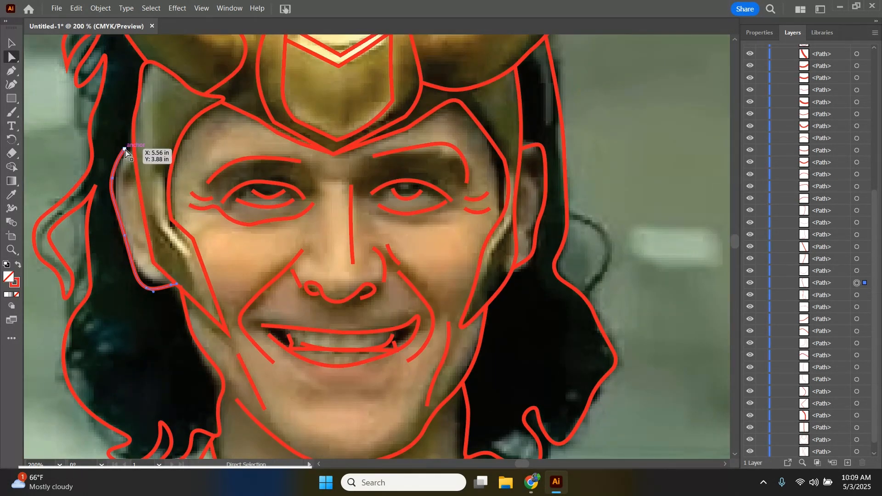
Join the loose hair ends to the left and right horns and close the left horn's tip.
scroll(182, 219, "up", 5)
left_click_drag(100, 156, 102, 153)
left_click_drag(499, 137, 504, 139)
scroll(519, 159, "up", 4)
mouse_move(134, 102)
left_mouse_down()
mouse_move(137, 94)
mouse_move(124, 103)
left_mouse_up()
Extend the iris curves and lower eyelid lines of both eyes to meet the upper eyelid outlines.
scroll(115, 206, "down", 11)
scroll(262, 136, "up", 2)
mouse_move(229, 131)
left_mouse_down()
mouse_move(214, 118)
mouse_move(230, 142)
left_mouse_up()
left_click(197, 150)
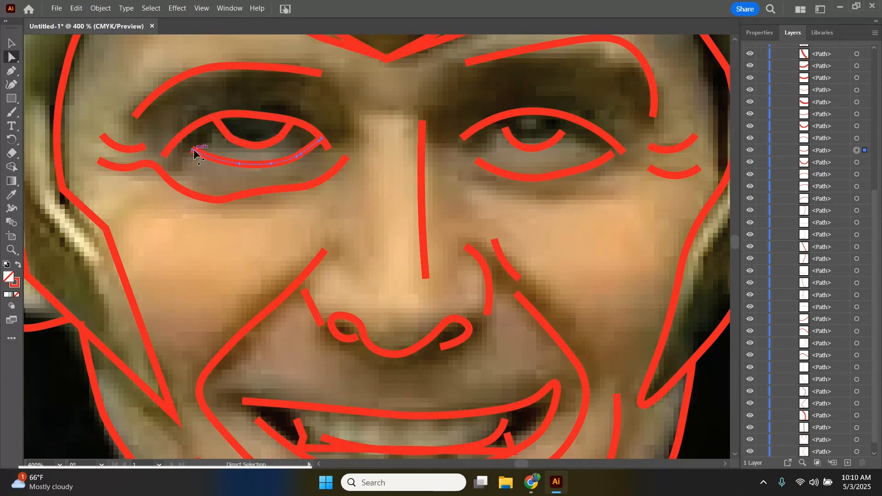
left_click_drag(505, 129, 499, 118)
left_click_drag(563, 132, 574, 121)
left_click_drag(476, 160, 465, 134)
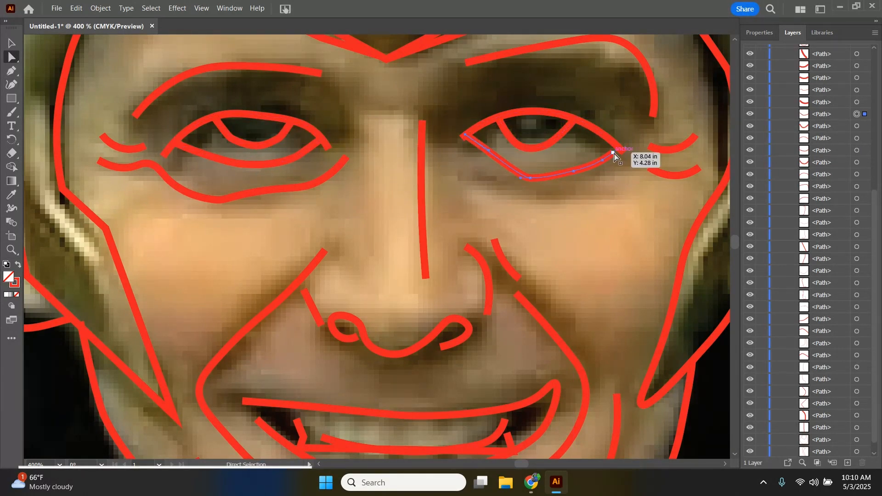
left_click_drag(612, 153, 616, 145)
Close both nostril loops and curve the nose's left side line to join the nostril and the smile line.
scroll(648, 136, "up", 3)
scroll(648, 136, "down", 4)
left_click_drag(487, 270, 422, 300)
left_click_drag(357, 293, 367, 299)
mouse_move(320, 280)
left_mouse_down()
mouse_move(330, 289)
mouse_move(317, 281)
left_mouse_up()
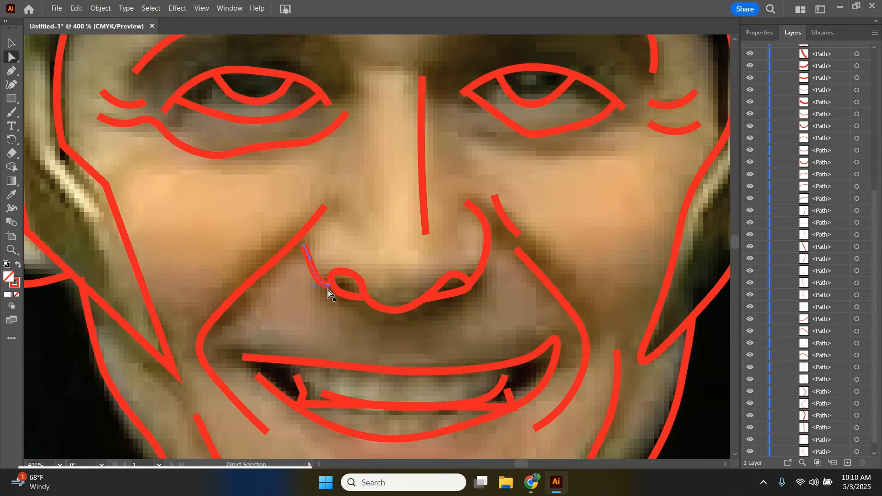
mouse_move(304, 250)
left_mouse_down()
mouse_move(305, 266)
mouse_move(296, 263)
left_mouse_up()
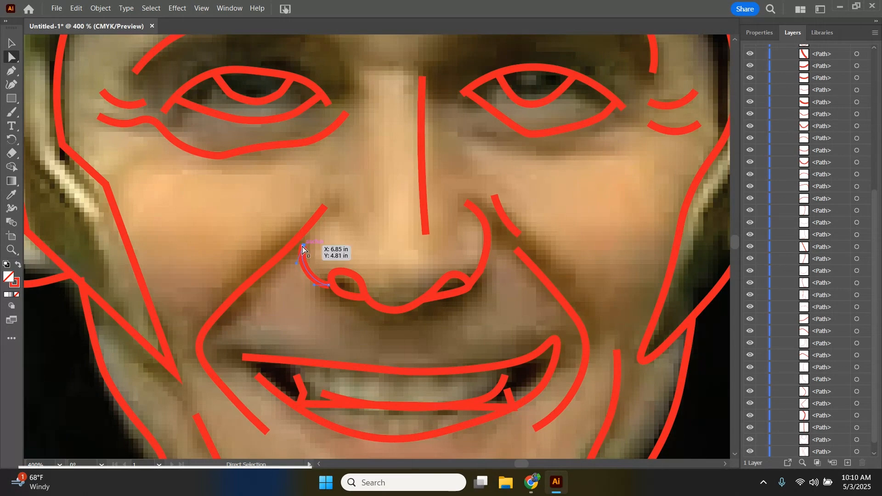
left_click_drag(303, 248, 297, 238)
Extend the lower tie's upper ends to the tie clip, the left shirt edge to the tie, and round the tie's right corner.
scroll(277, 346, "down", 2)
scroll(279, 349, "down", 2)
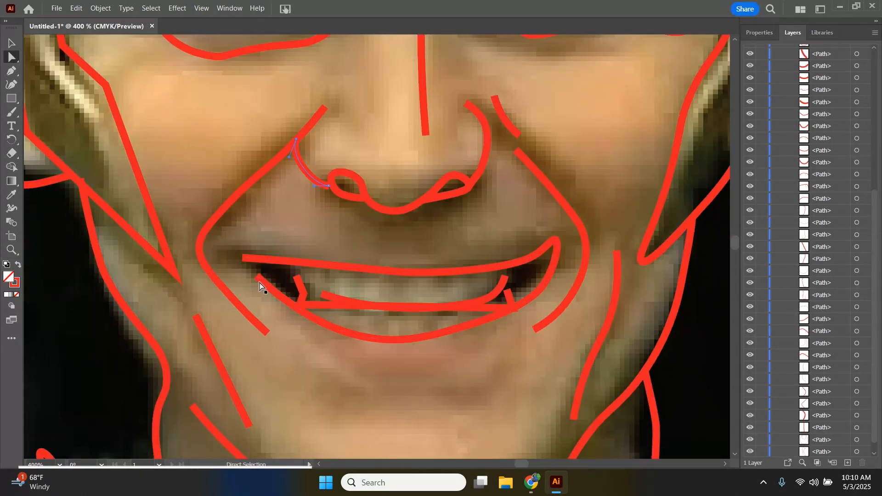
scroll(374, 332, "down", 2)
scroll(364, 351, "down", 5)
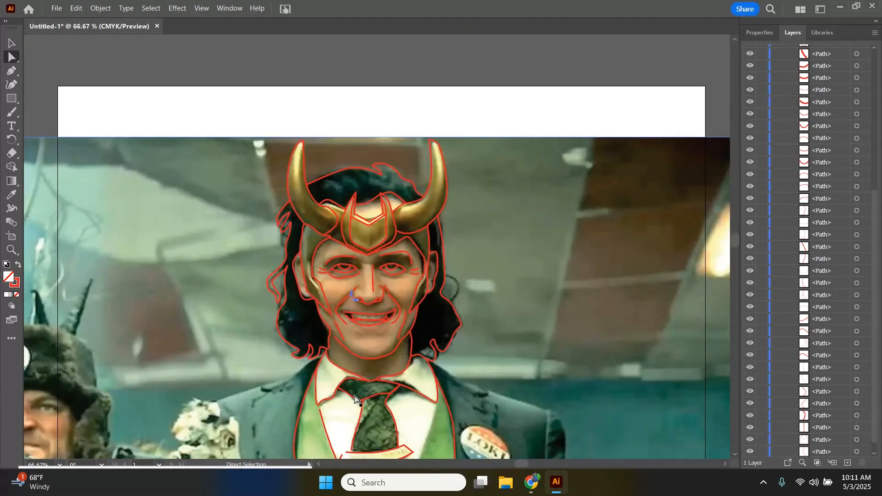
scroll(356, 394, "down", 2)
scroll(358, 392, "down", 3)
scroll(365, 389, "up", 2)
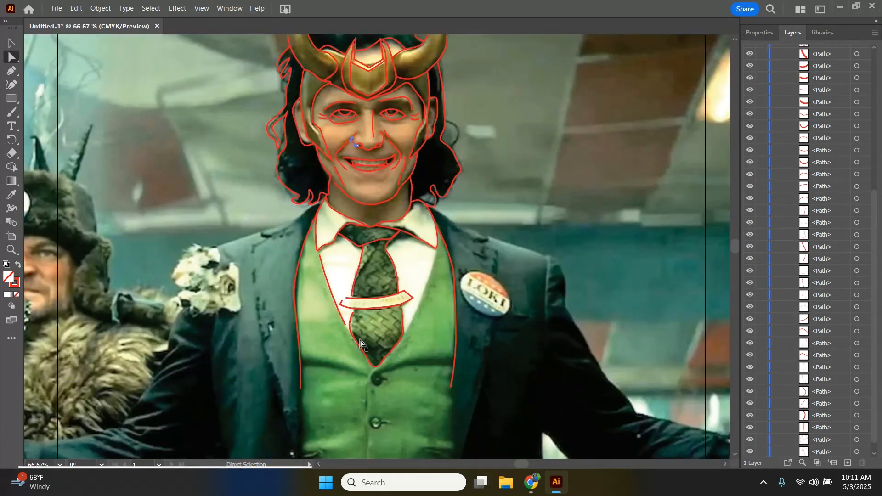
scroll(358, 349, "up", 3, "alt")
scroll(359, 347, "up", 1, "alt")
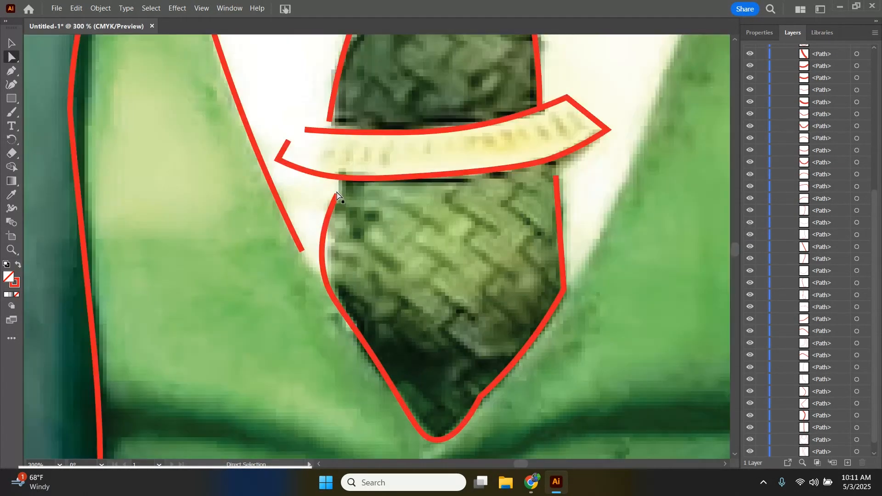
left_click_drag(336, 193, 340, 175)
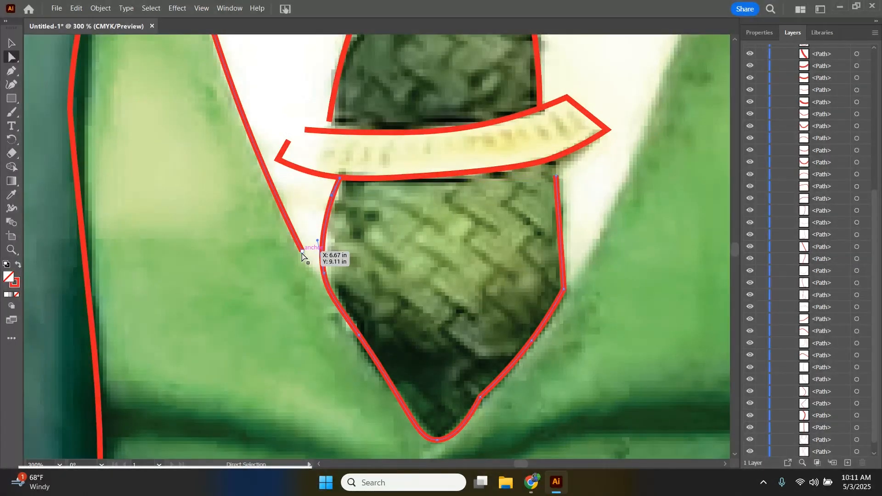
left_click_drag(301, 254, 328, 290)
left_click_drag(555, 174, 556, 157)
left_click(564, 289)
left_click_drag(556, 288, 521, 277)
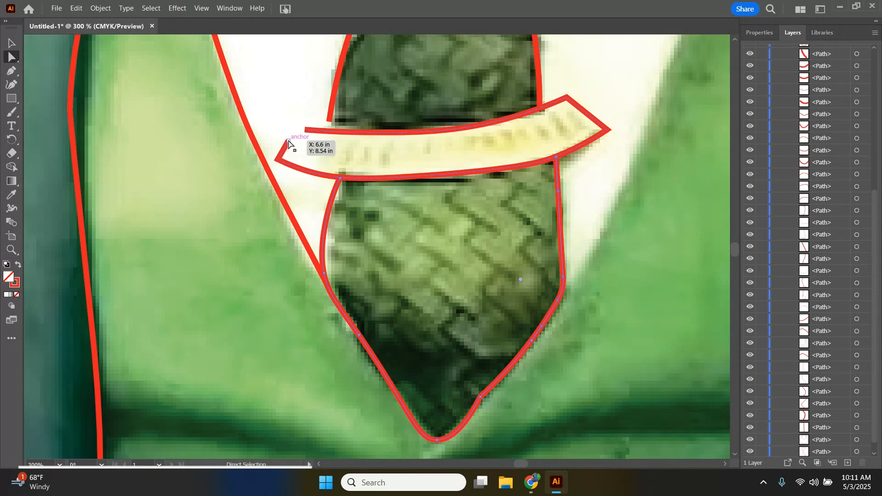
Close the tie clip's left corner, join the upper tie edge to it, and extend the left shirt edge to the collar tip.
left_click_drag(288, 141, 332, 132)
scroll(528, 129, "up", 10)
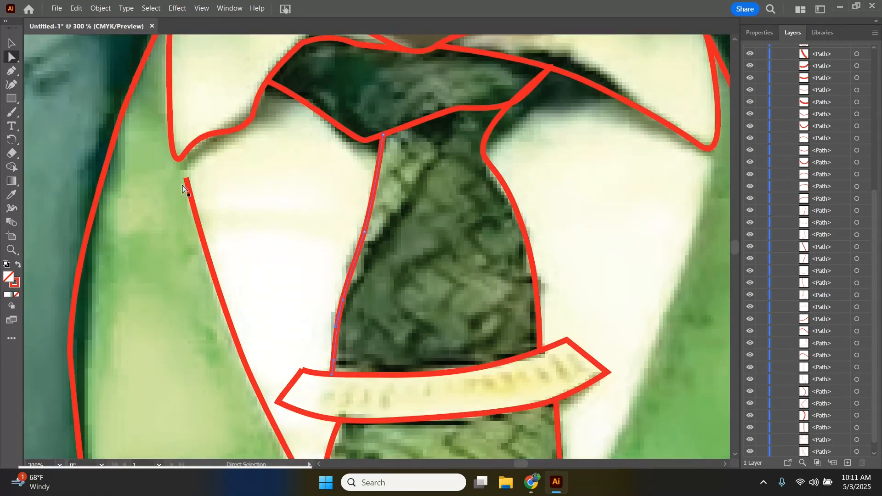
left_click(187, 180)
left_click_drag(187, 181, 179, 155)
scroll(236, 197, "down", 5, "alt")
scroll(285, 218, "up", 3, "alt")
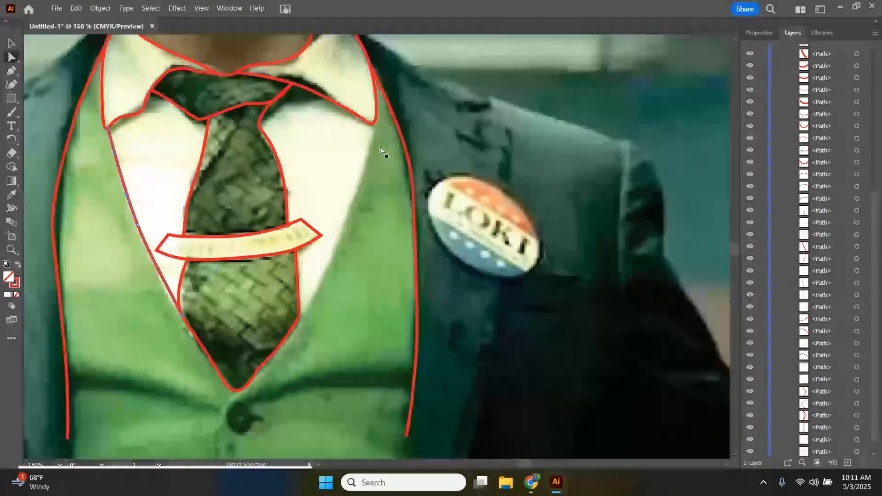
Trace the right edge of the vest's V-neck from the right collar tip down to the tie's side.
left_click(10, 74)
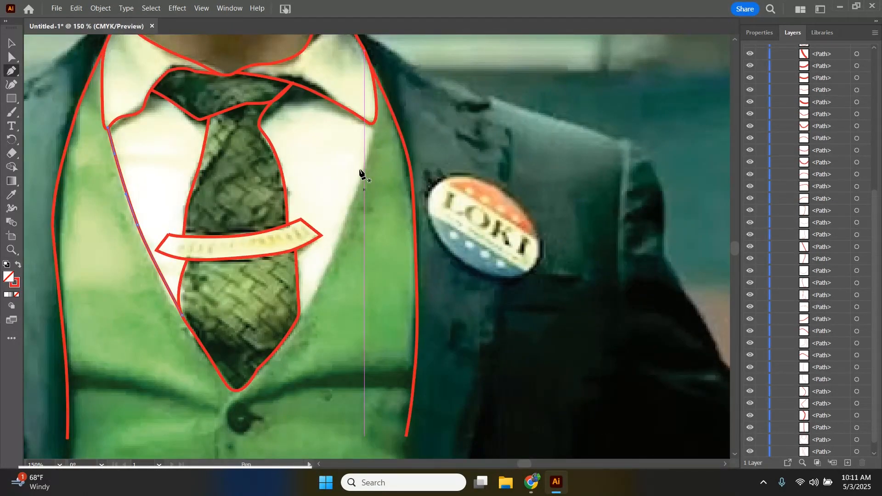
left_click(374, 129)
left_click(358, 185)
left_click(332, 254)
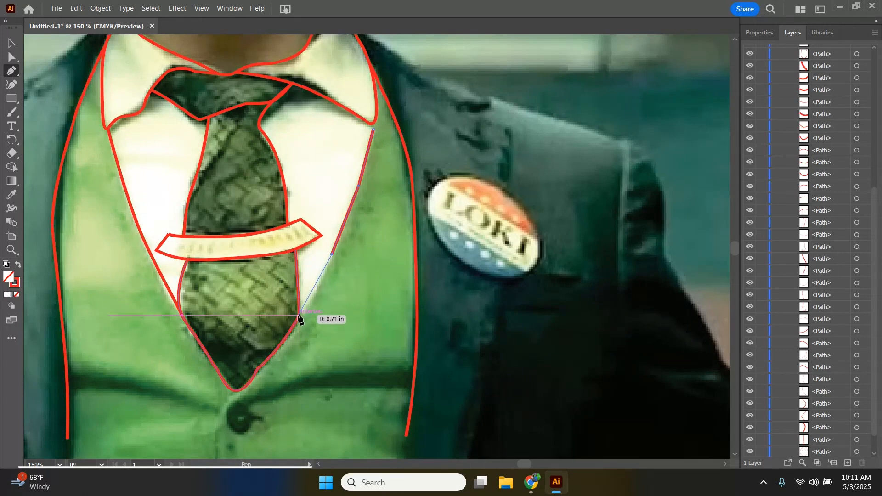
left_click(299, 313)
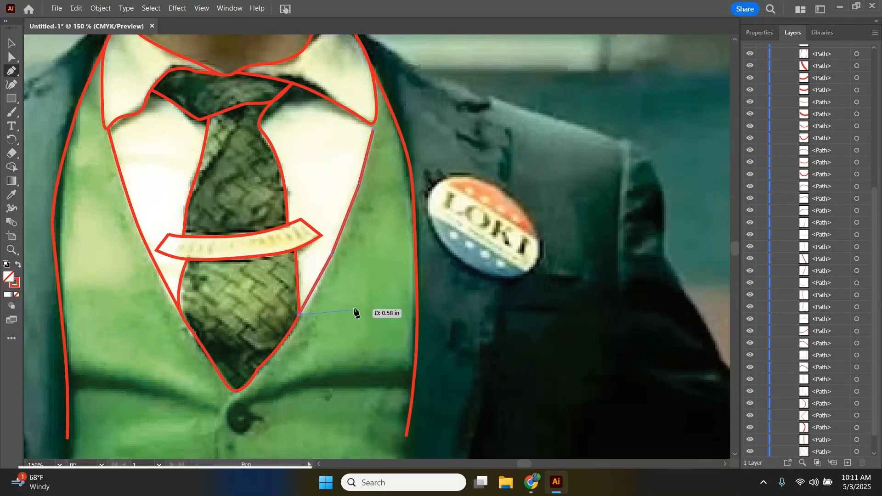
left_click(331, 255)
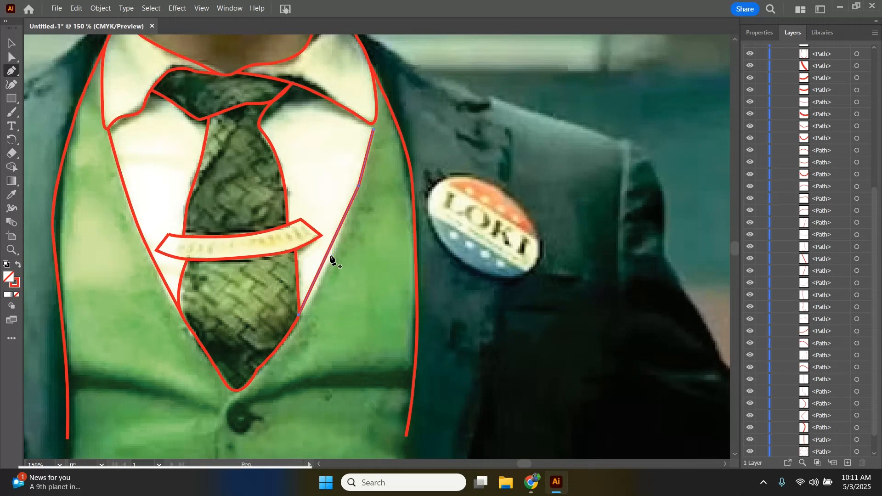
key("ctrl+z")
Adjust the curve of the right V-neck edge and move its upper end onto the collar tip.
key("v")
left_click(8, 59)
left_click_drag(322, 250, 300, 238)
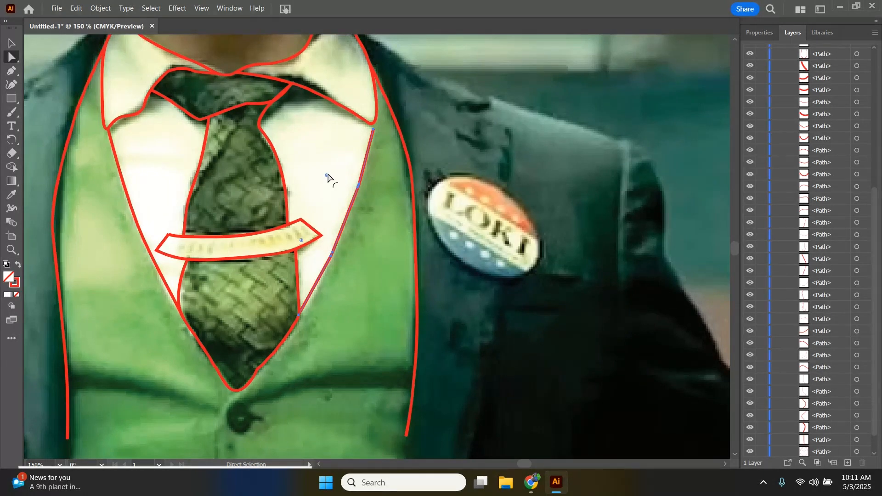
left_click_drag(373, 129, 372, 123)
Close the mouth outline's left corner by moving the lower lip's end onto the upper lip's end.
scroll(368, 225, "down", 2)
scroll(256, 223, "up", 6)
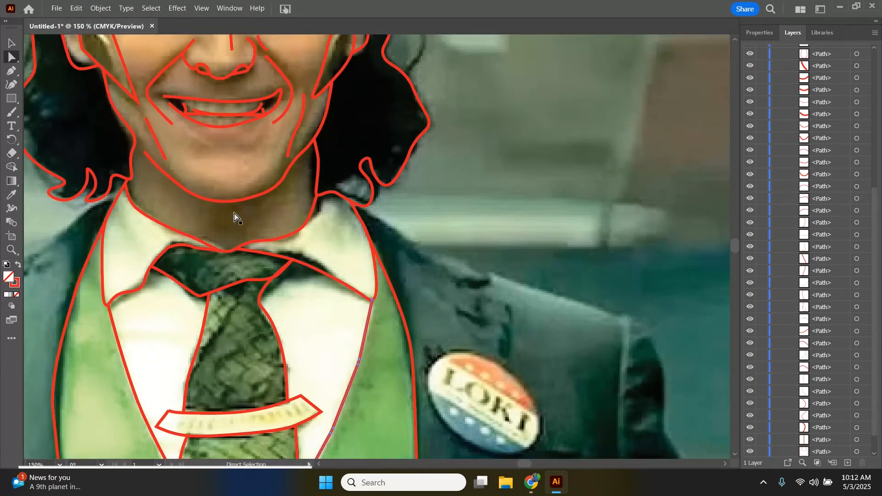
scroll(234, 215, "up", 8)
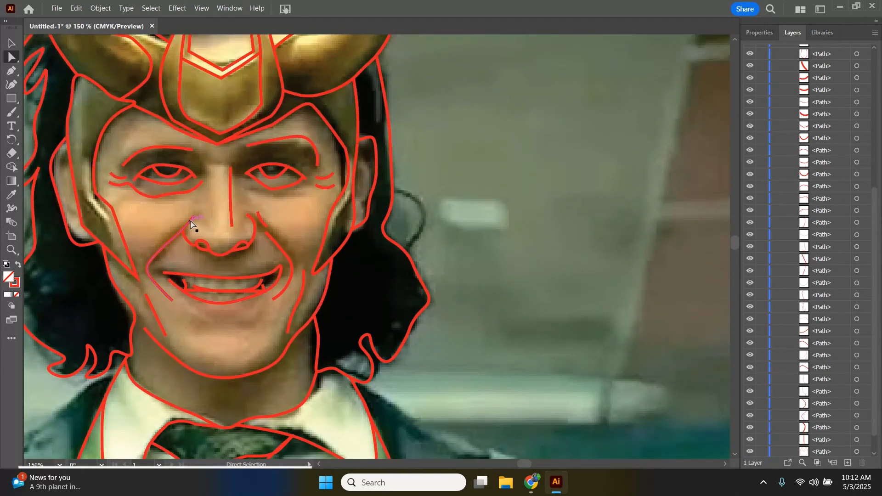
scroll(190, 225, "up", 10)
scroll(189, 225, "down", 4)
scroll(161, 230, "up", 4)
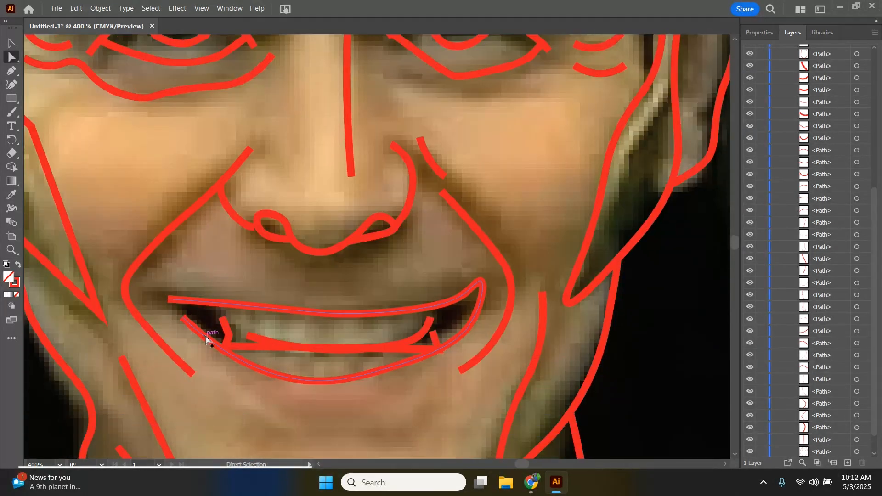
scroll(193, 316, "down", 2)
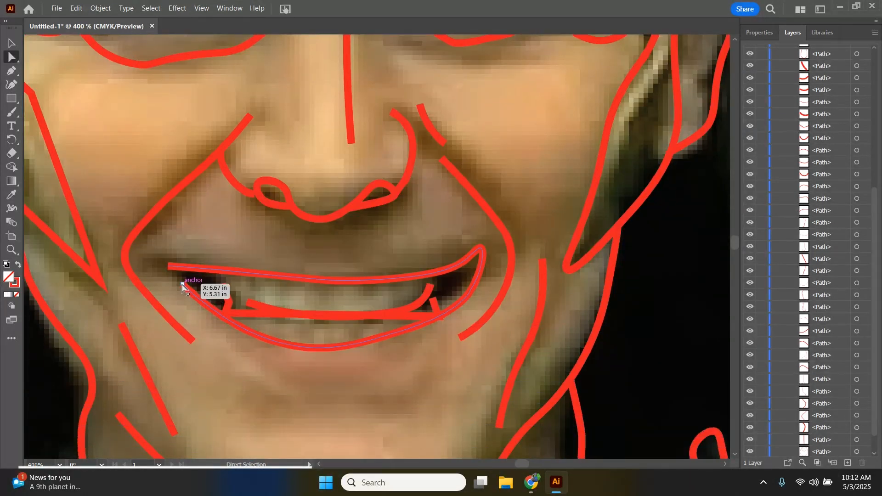
left_click_drag(184, 289, 168, 267)
Delete the angular teeth outline that spans the inside of the mouth.
left_click_drag(225, 296, 217, 271)
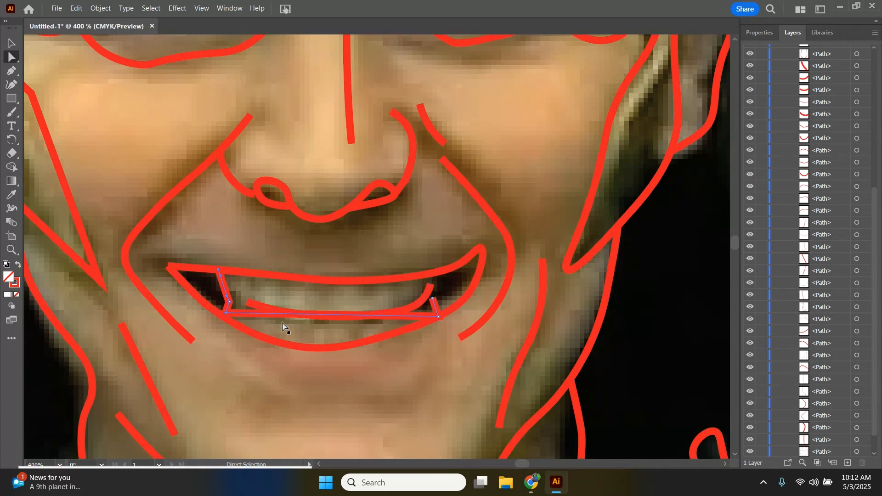
left_click_drag(249, 316, 247, 363)
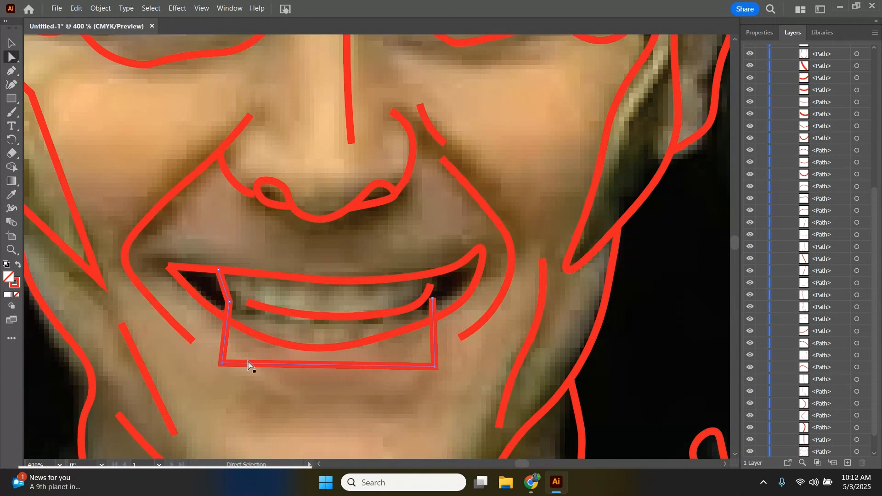
key("Delete")
key("Delete")
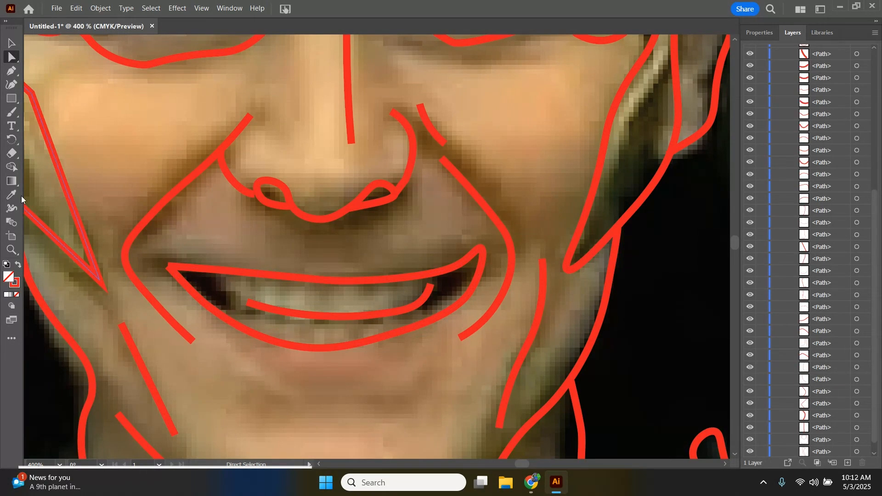
Draw an angled line at the left end of the teeth from the upper lip down to the lower lip.
left_click(11, 71)
left_click(218, 270)
left_click(229, 294)
left_click(224, 316)
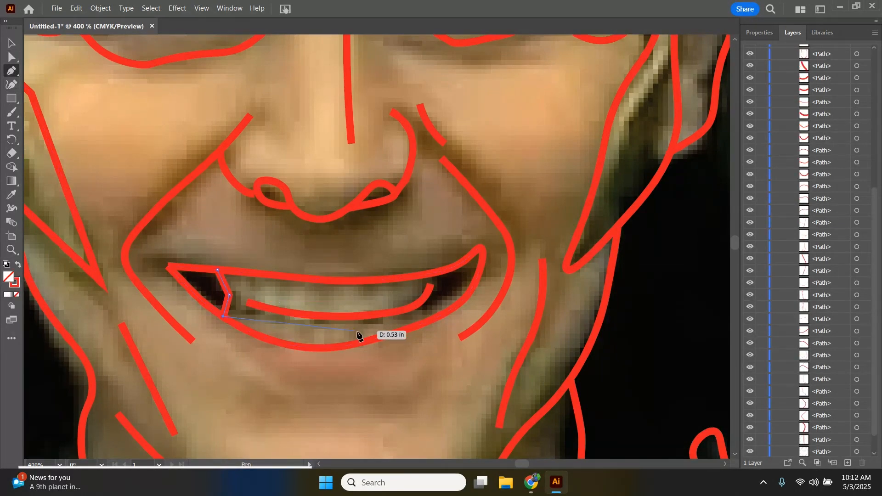
left_click(434, 278)
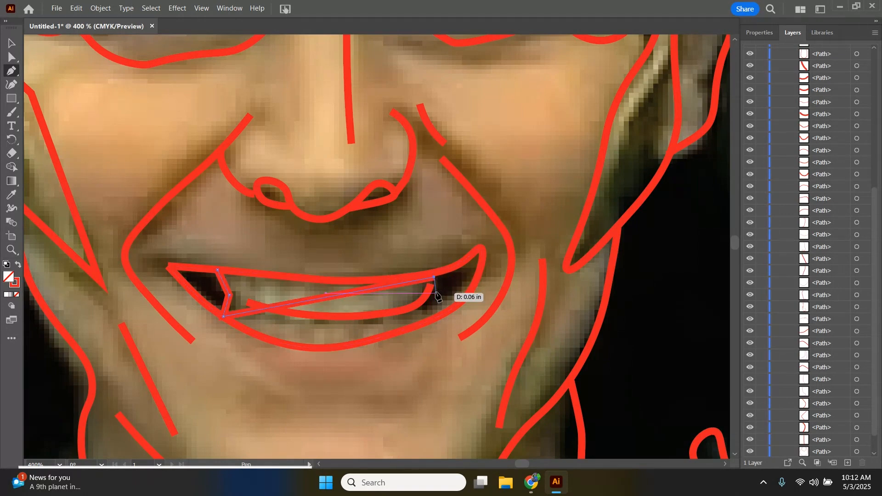
left_click(432, 318)
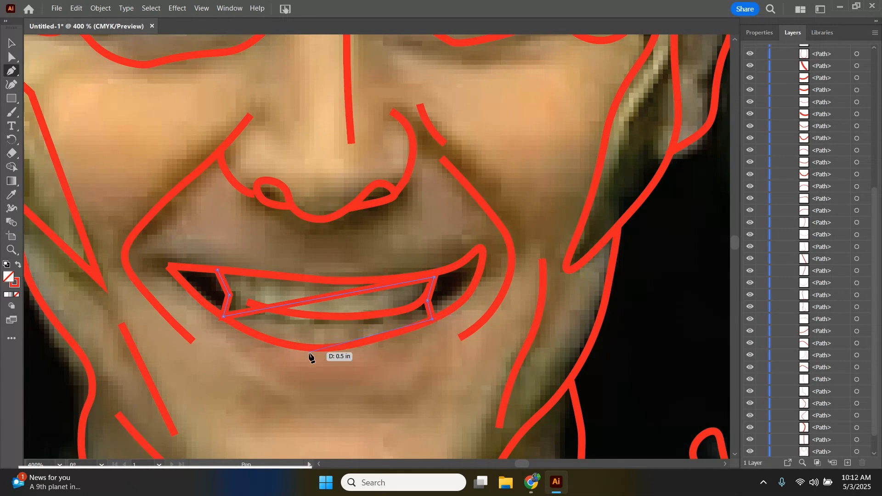
key("ctrl+z")
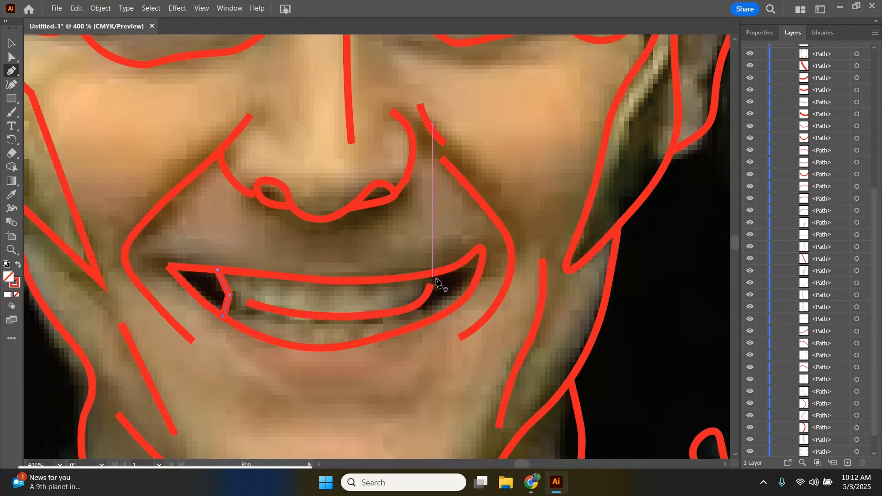
Draw a separate angled line at the right end of the teeth from the upper lip down to the lower lip.
left_click(434, 275)
left_click(427, 300)
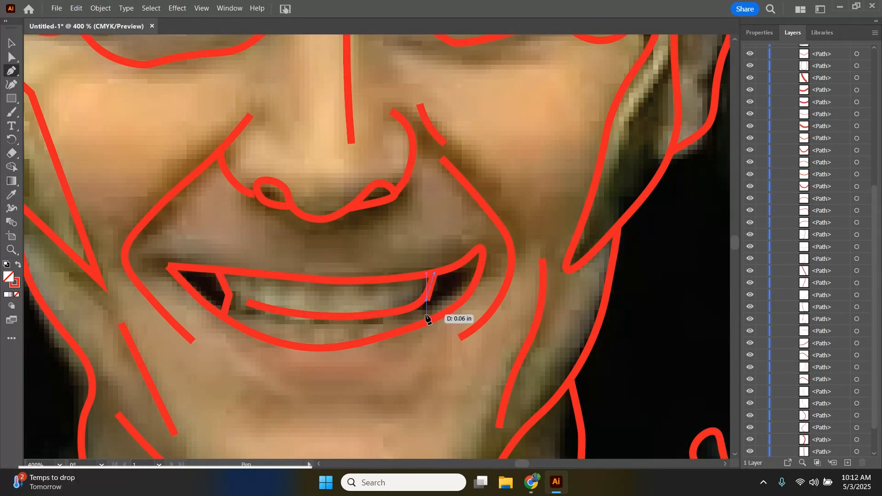
left_click(432, 318)
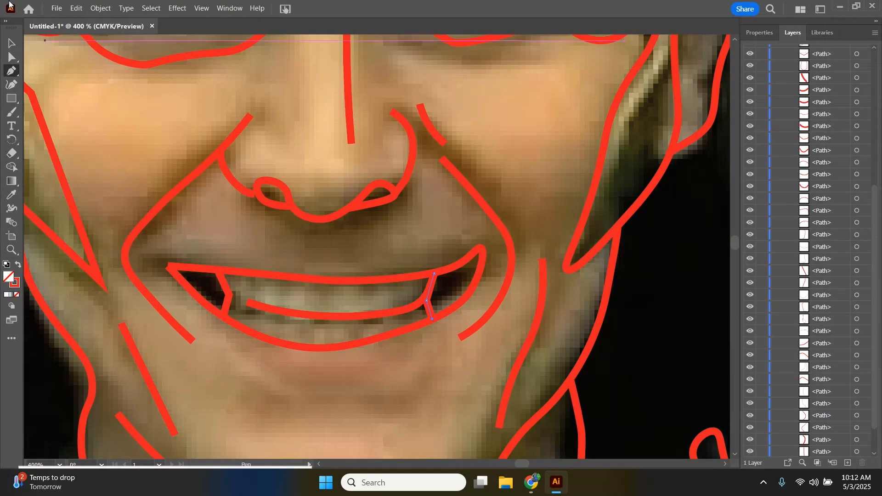
Extend the left end of the upper teeth's lower curve to the angled line at the mouth's left side.
left_click(15, 59)
left_click(247, 304)
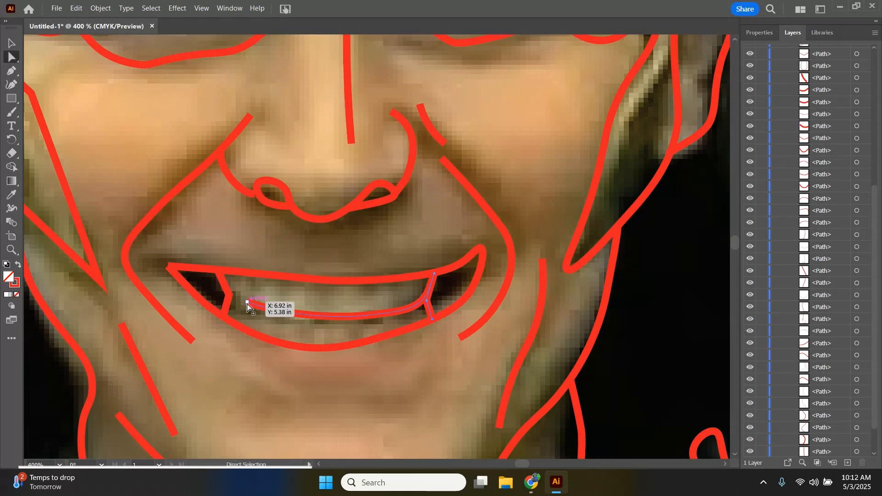
left_click_drag(247, 304, 229, 298)
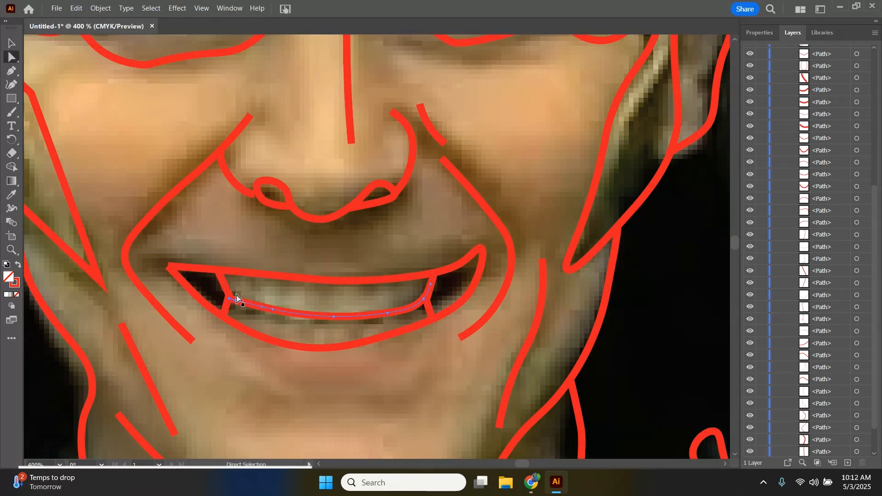
Hide the reference photo so only the traced outlines remain on the artboard.
scroll(447, 304, "up", 5)
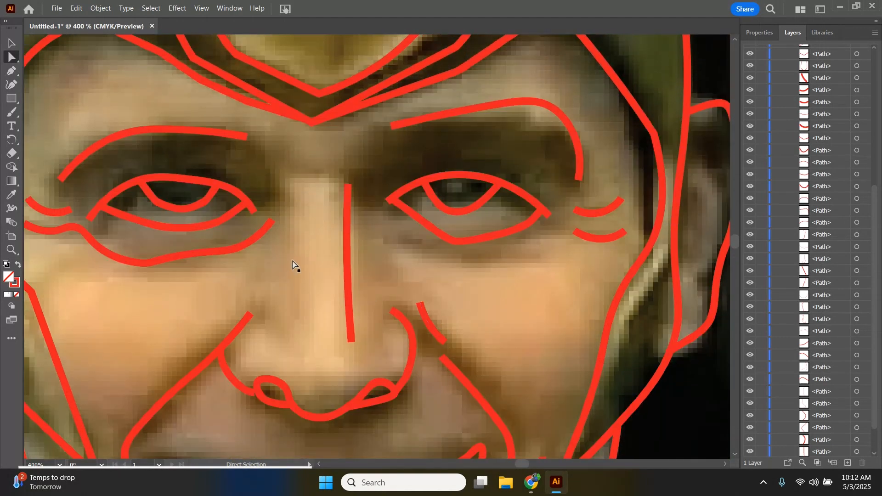
scroll(293, 266, "down", 6)
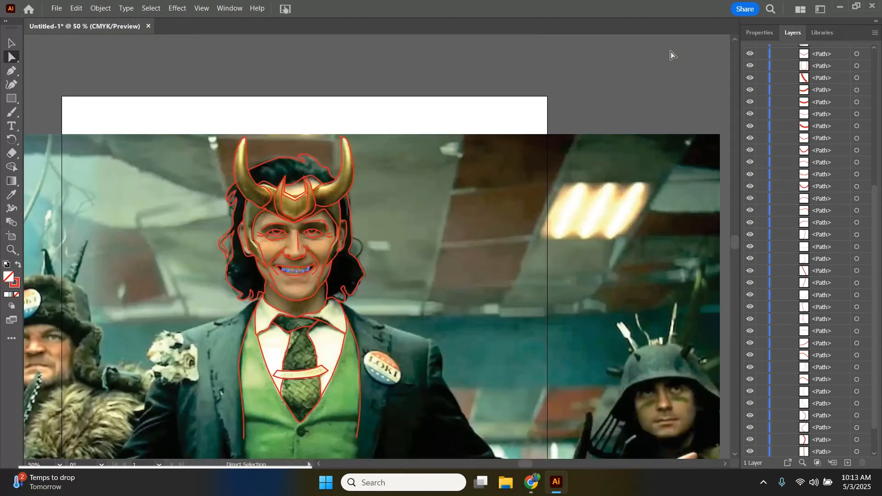
scroll(816, 406, "down", 2)
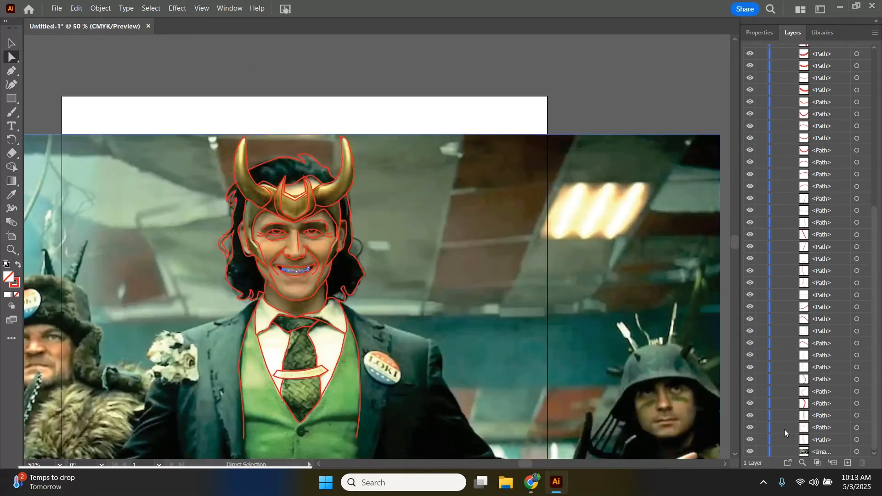
left_click(750, 452)
scroll(663, 394, "down", 2)
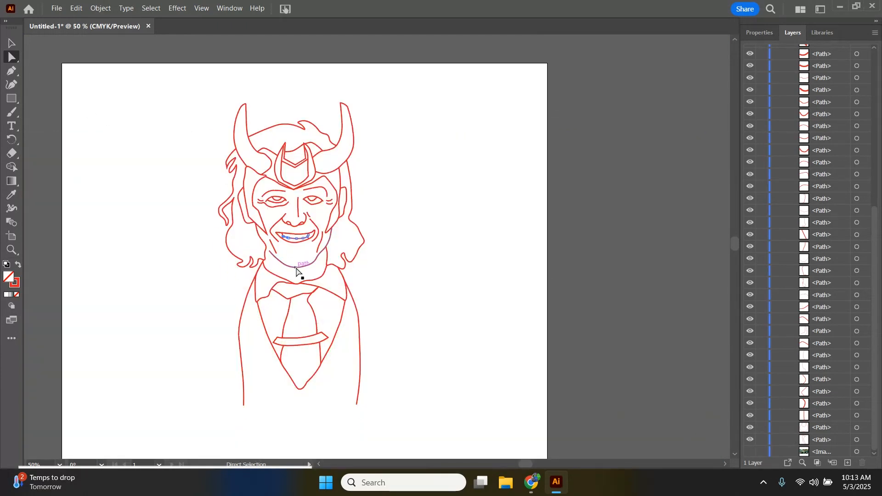
Select all the traced outlines and change their stroke colour from red to black.
left_click(10, 42)
left_click(145, 88)
left_click_drag(158, 75, 446, 423)
left_click(637, 48)
left_click(770, 31)
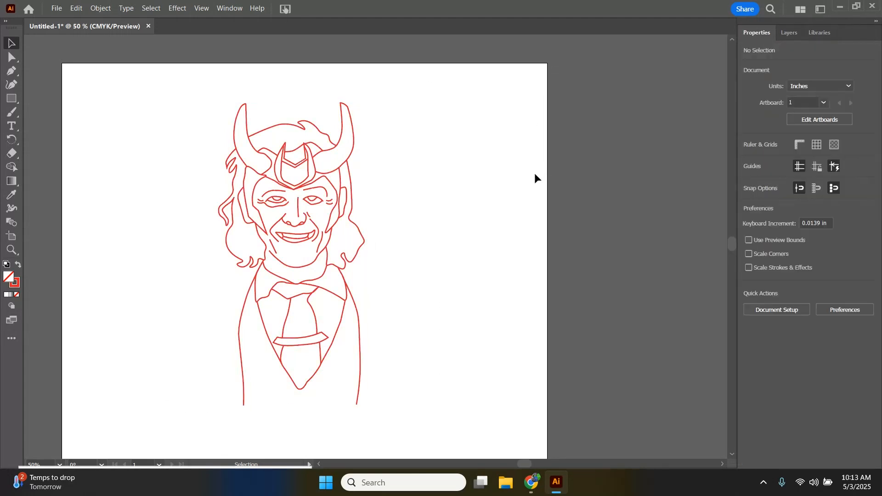
left_click_drag(203, 77, 431, 415)
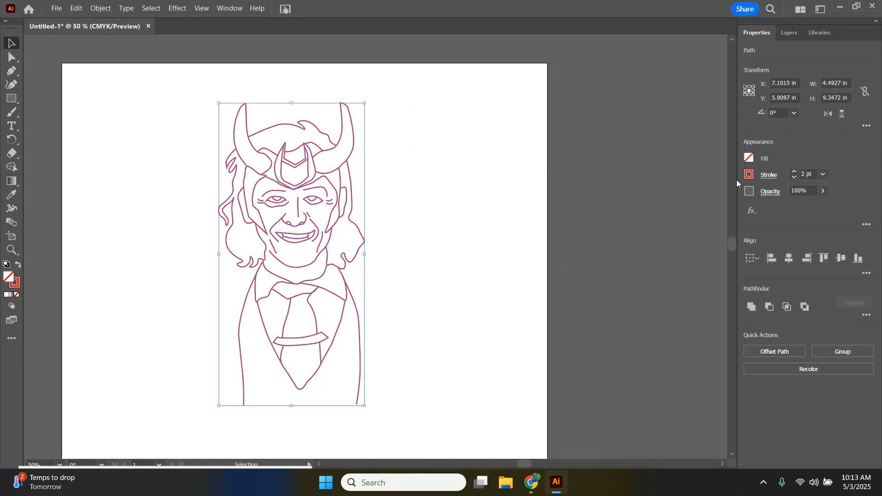
left_click(749, 175)
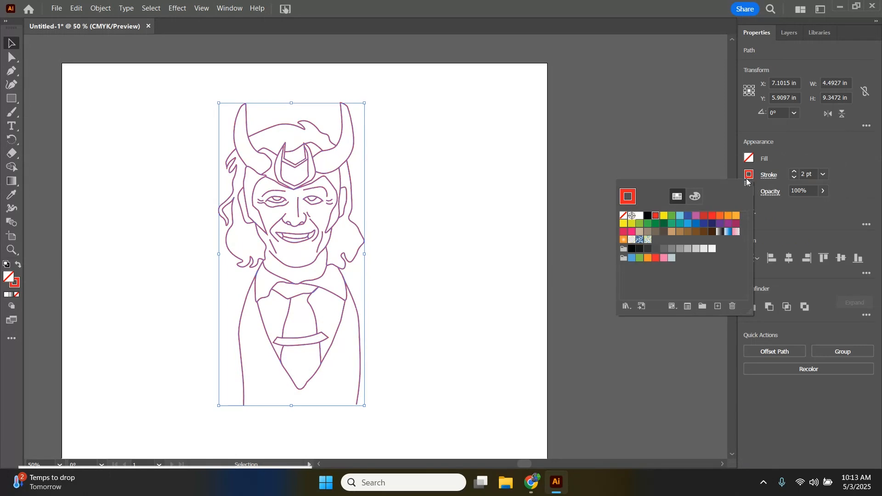
left_click(648, 216)
left_click(497, 196)
left_click(401, 218)
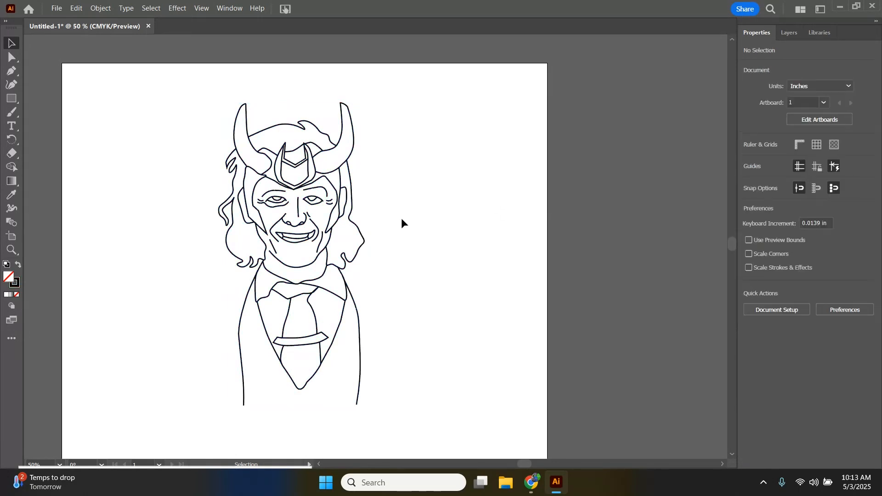
Thicken the stroke of the eyebrow above the eye on the image's left to 9 pt.
scroll(254, 181, "up", 2)
left_click(311, 224)
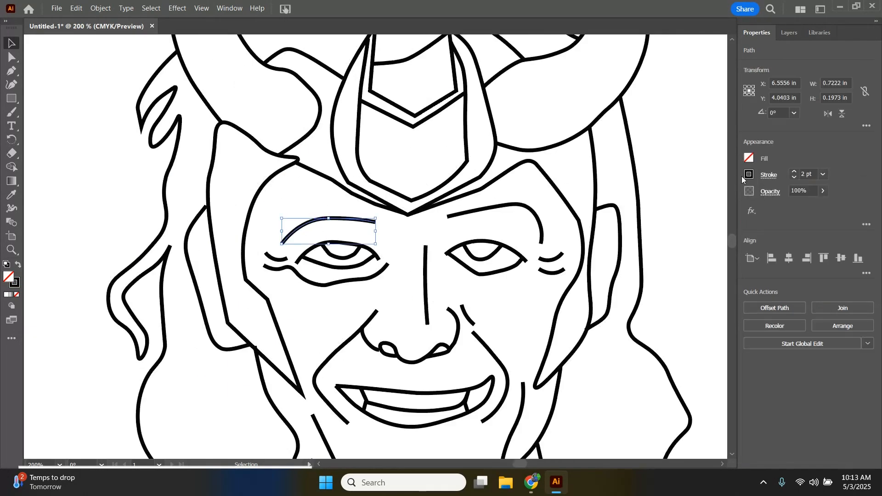
left_click(793, 172)
left_click(793, 172)
left_click(793, 172)
left_click(794, 171)
left_click(793, 171)
left_click(793, 172)
left_click(793, 172)
Thicken the stroke of the eyebrow above the eye on the image's right to 9 pt.
left_click(508, 209)
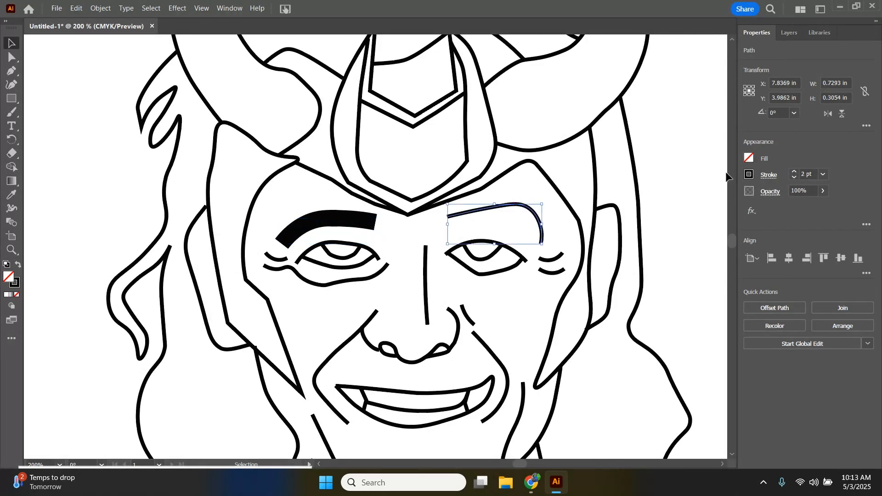
left_click(795, 171)
left_click(794, 171)
left_click(795, 171)
left_click(795, 171)
left_click(795, 171)
left_click(795, 171)
left_click(794, 171)
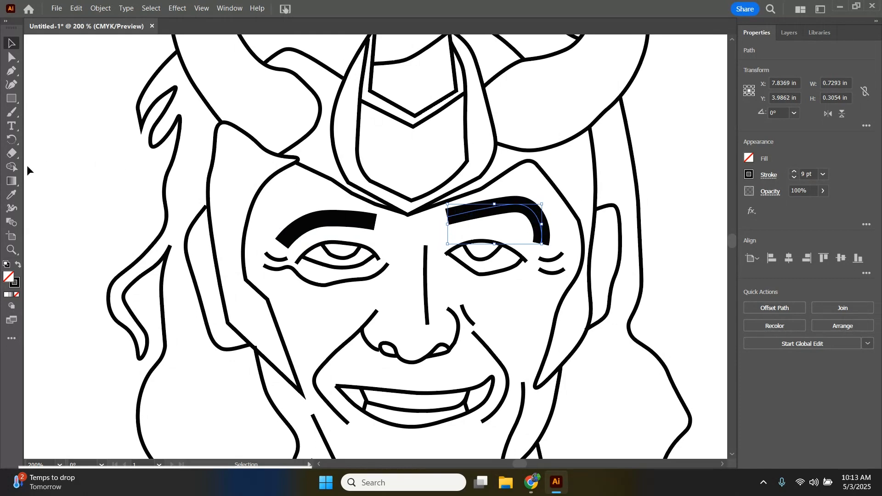
Taper both ends of the two thick eyebrow strokes with the Width tool.
left_click(14, 210)
scroll(436, 218, "up", 2)
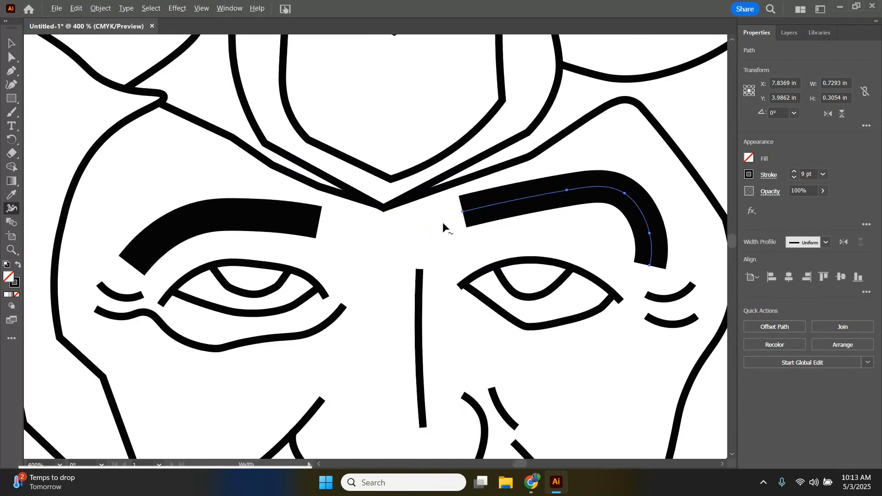
scroll(470, 234, "up", 2)
mouse_move(455, 189)
left_mouse_down()
mouse_move(460, 207)
mouse_move(460, 192)
left_mouse_up()
left_click_drag(522, 177, 520, 191)
scroll(514, 203, "down", 2)
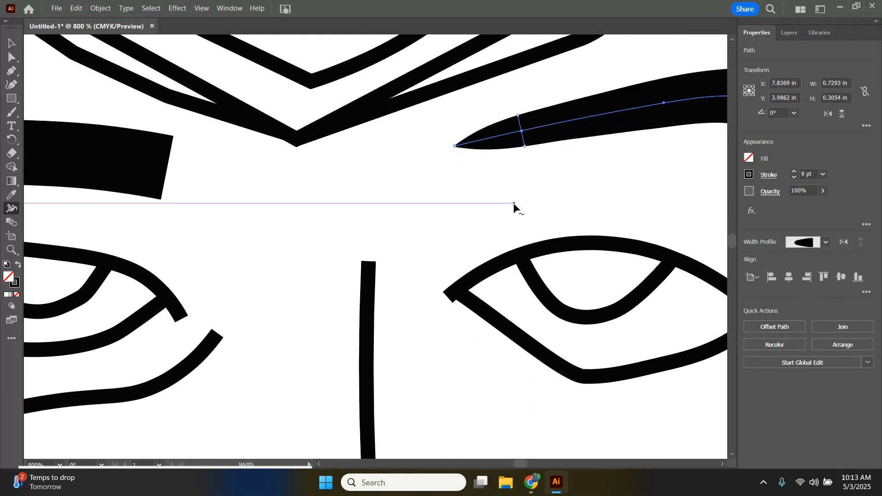
scroll(574, 199, "down", 2)
mouse_move(696, 225)
left_mouse_down()
mouse_move(682, 223)
mouse_move(698, 225)
mouse_move(691, 203)
left_mouse_up()
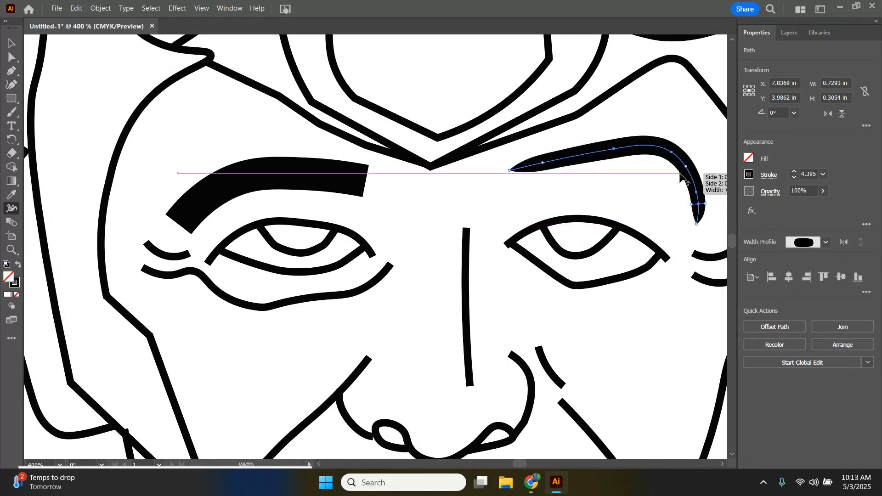
left_click_drag(362, 198, 334, 169)
left_click_drag(191, 234, 203, 219)
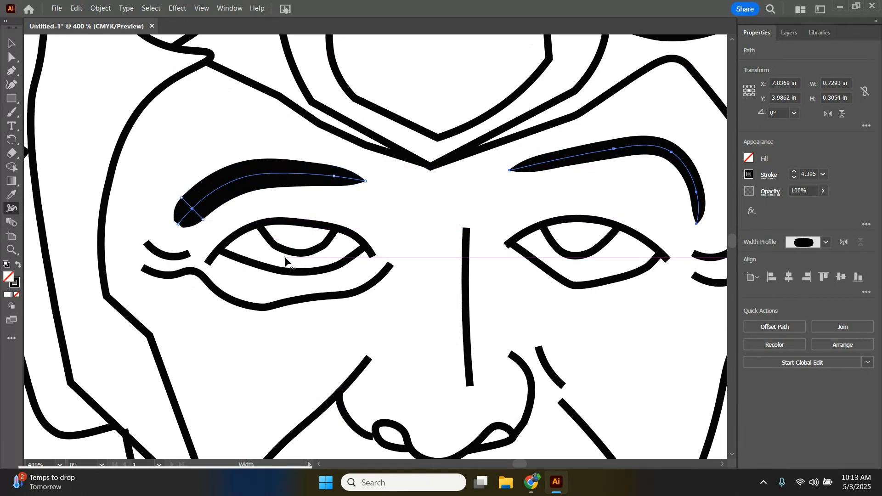
Select the whole line drawing and group it.
scroll(465, 297, "down", 1)
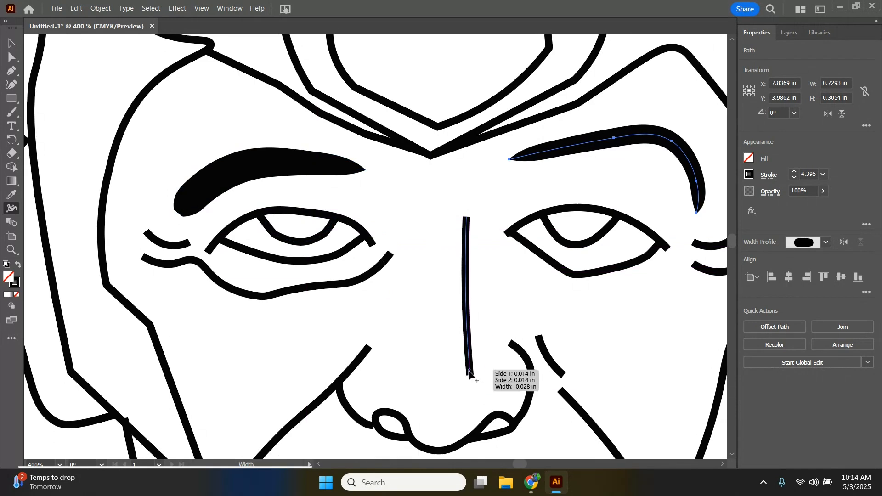
scroll(470, 378, "down", 5)
scroll(373, 340, "down", 3)
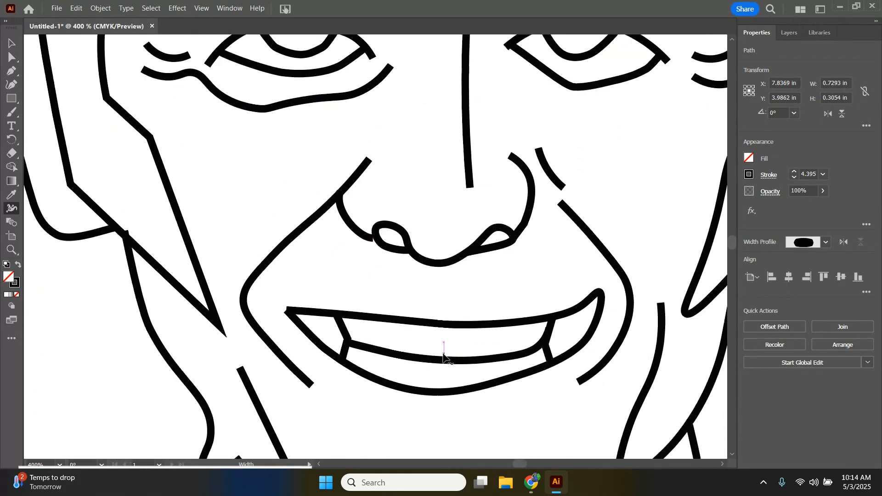
scroll(442, 350, "down", 5)
scroll(442, 347, "down", 2)
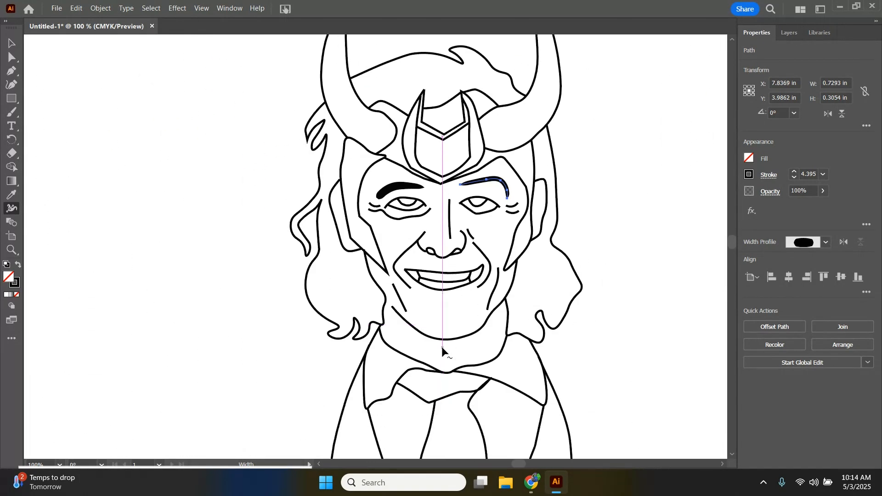
left_click(12, 44)
scroll(338, 176, "down", 1)
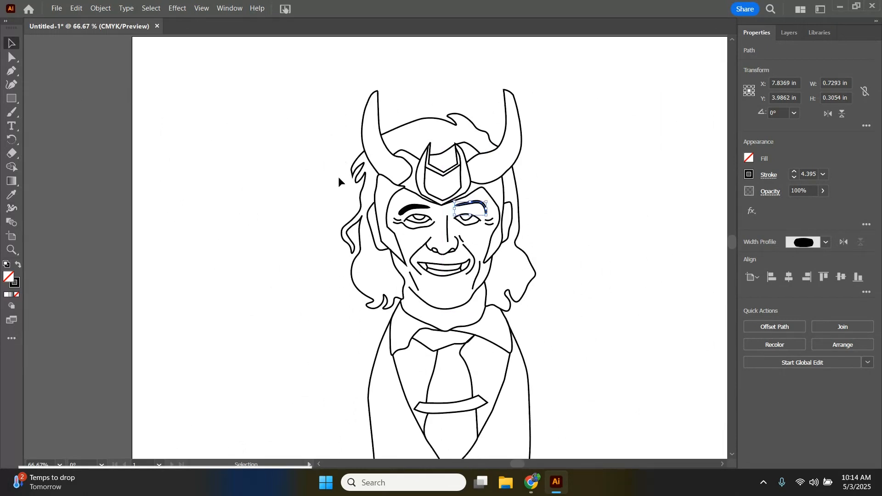
mouse_move(300, 47)
left_mouse_down()
mouse_move(571, 349)
mouse_move(586, 478)
mouse_move(591, 464)
left_mouse_up()
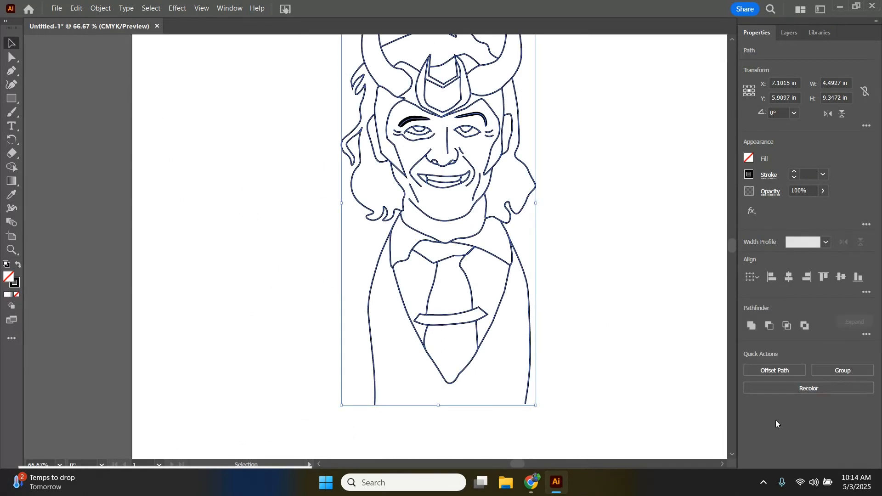
left_click(837, 370)
Expand the appearance of the grouped drawing and make it a Live Paint group.
left_click(99, 7)
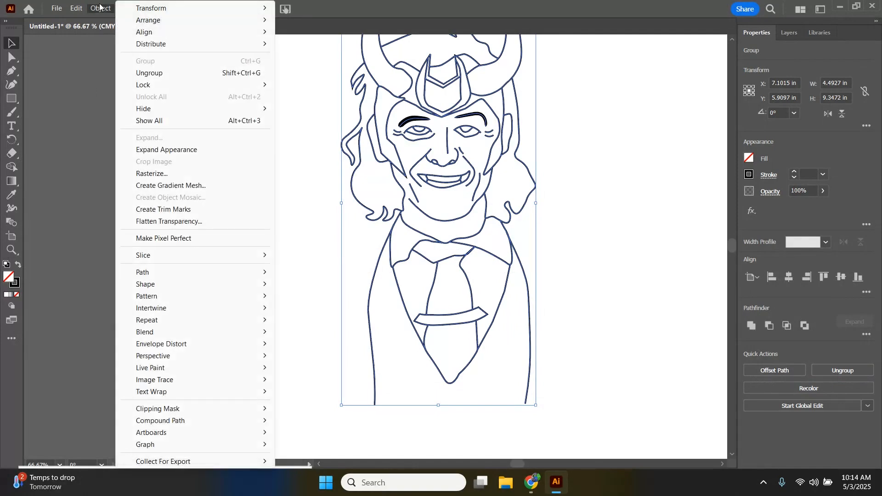
left_click(157, 150)
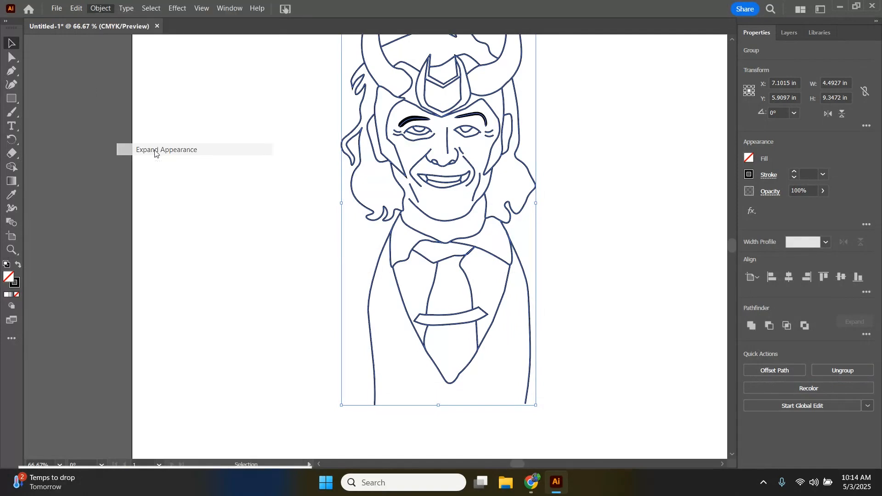
left_click(103, 8)
mouse_move(223, 368)
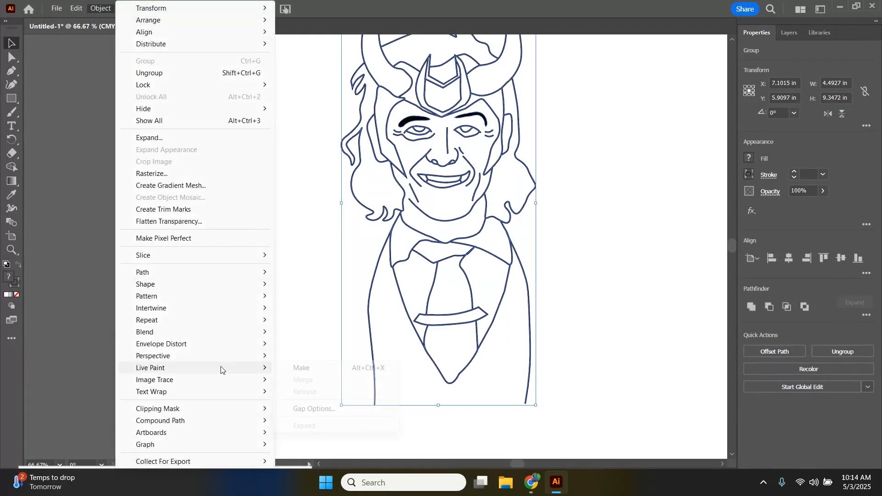
left_click(290, 367)
scroll(473, 227, "up", 3)
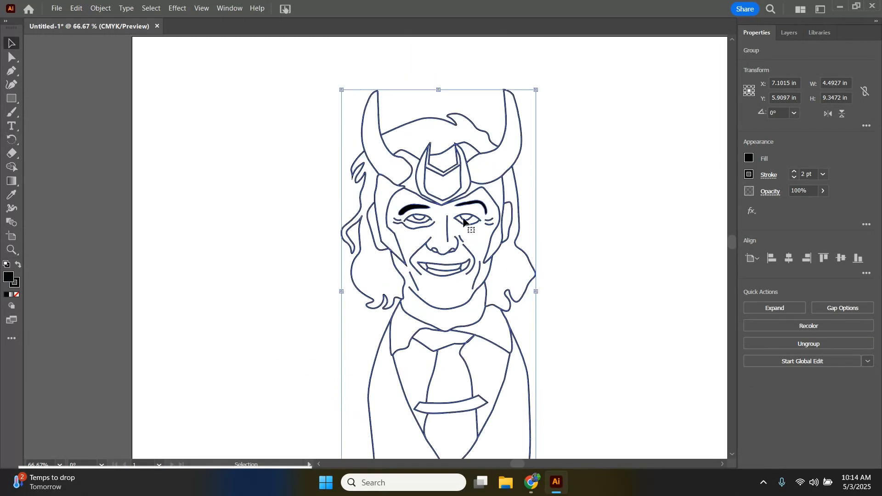
Fill the helmet's horns, forehead plates, centre emblem and side pieces with yellow using the Live Paint Bucket.
key("k")
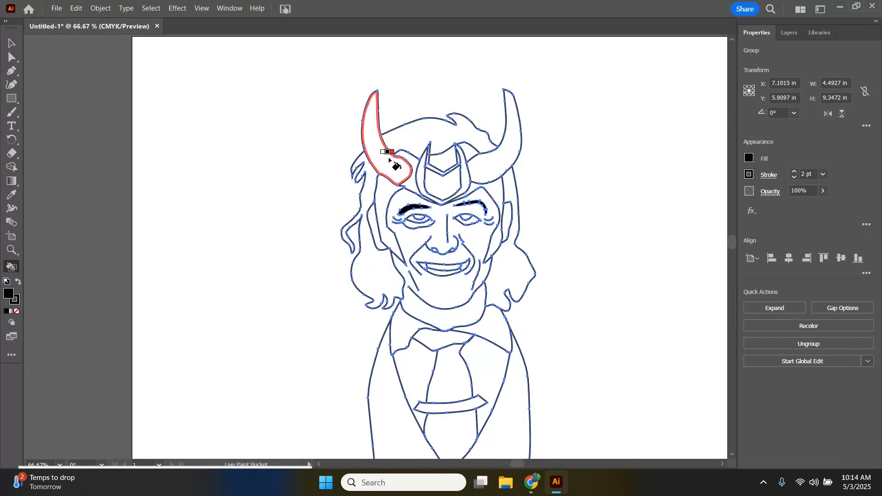
left_click(749, 159)
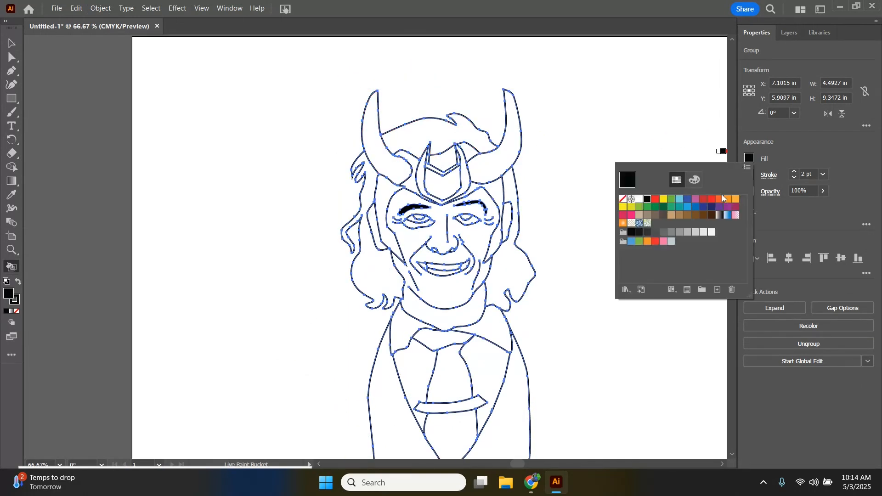
left_click(663, 200)
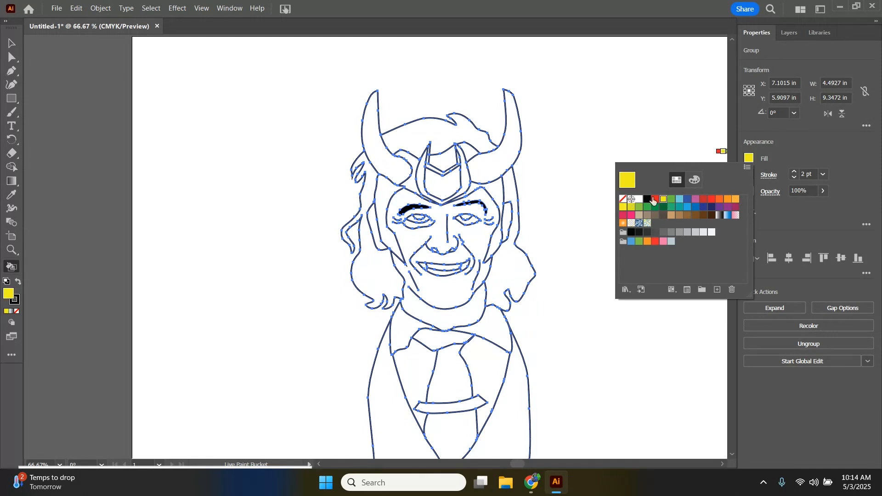
left_click(491, 167)
left_click(442, 182)
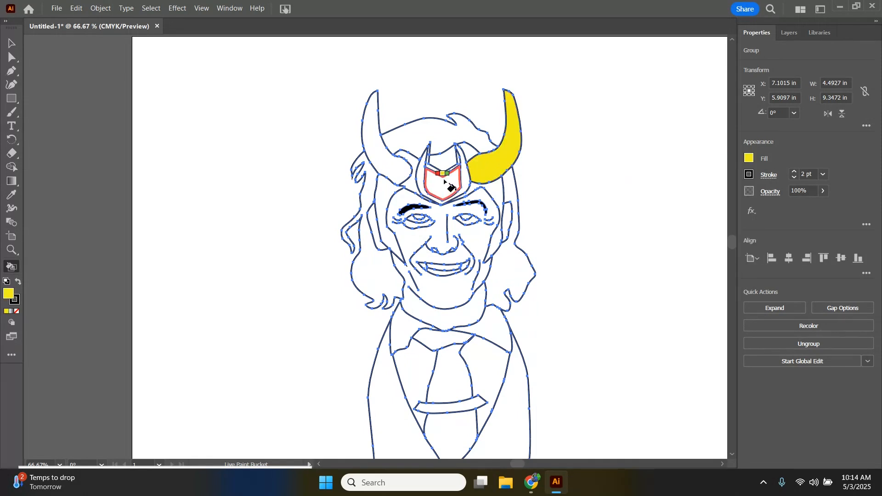
left_click(398, 168)
left_click(382, 196)
left_click(404, 165)
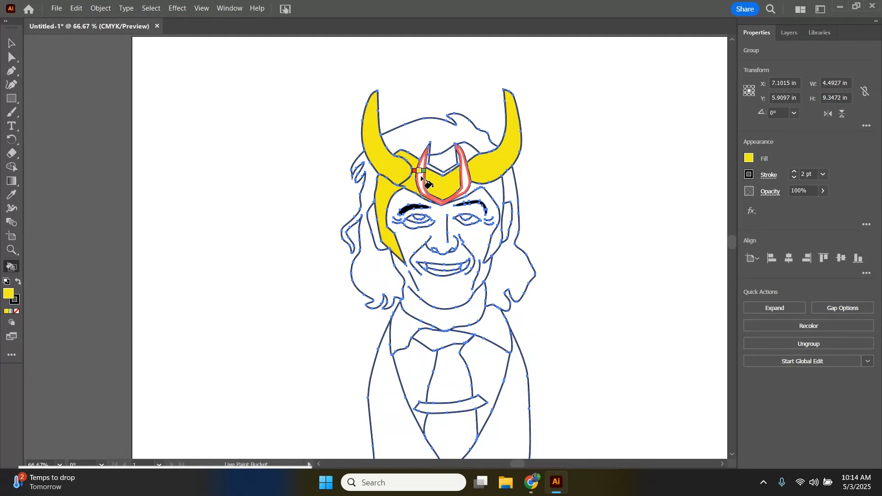
left_click(421, 177)
left_click(490, 192)
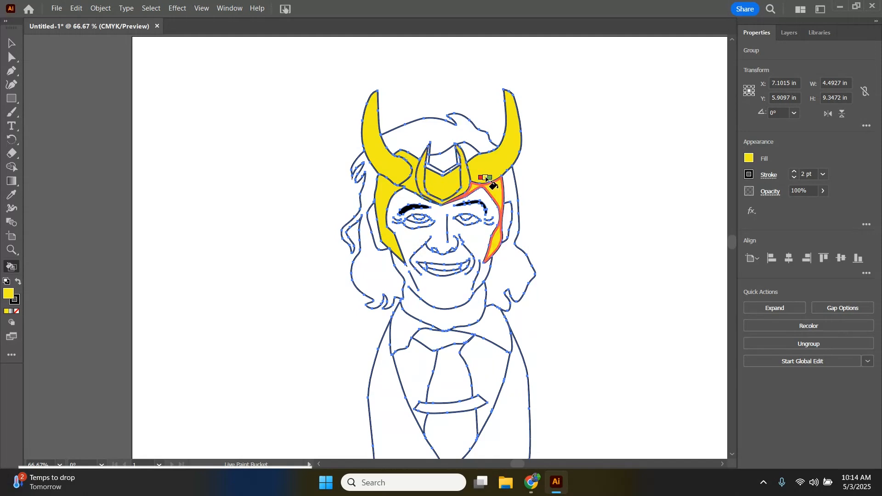
scroll(478, 156, "up", 5)
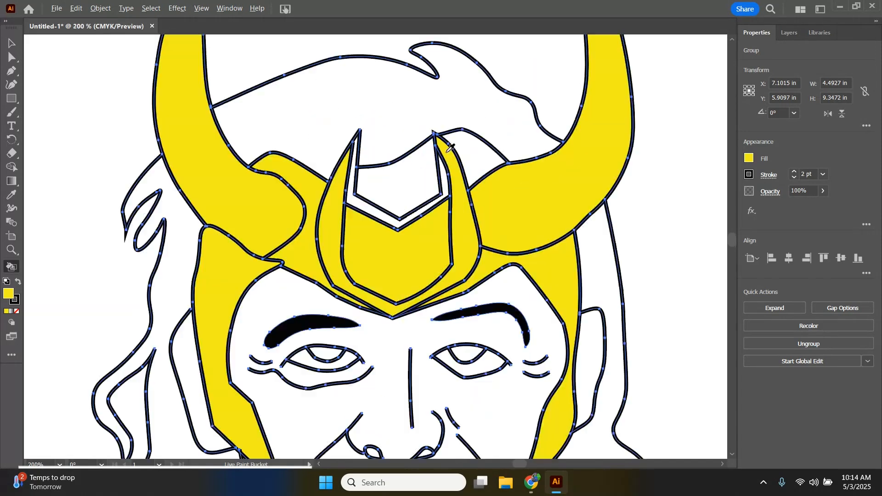
left_click(372, 214)
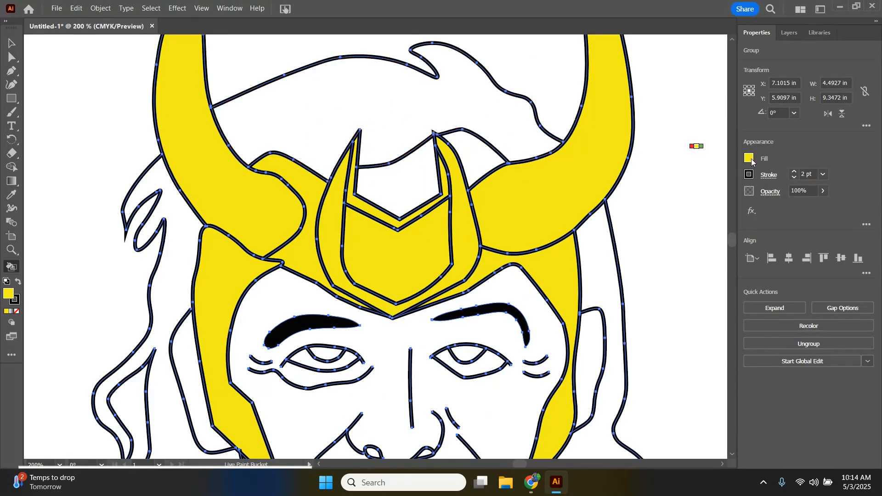
Fill the hair above the helmet and on both sides of the face with black.
left_click(750, 159)
left_click(648, 201)
left_click(437, 103)
left_click(183, 233)
scroll(182, 232, "down", 5)
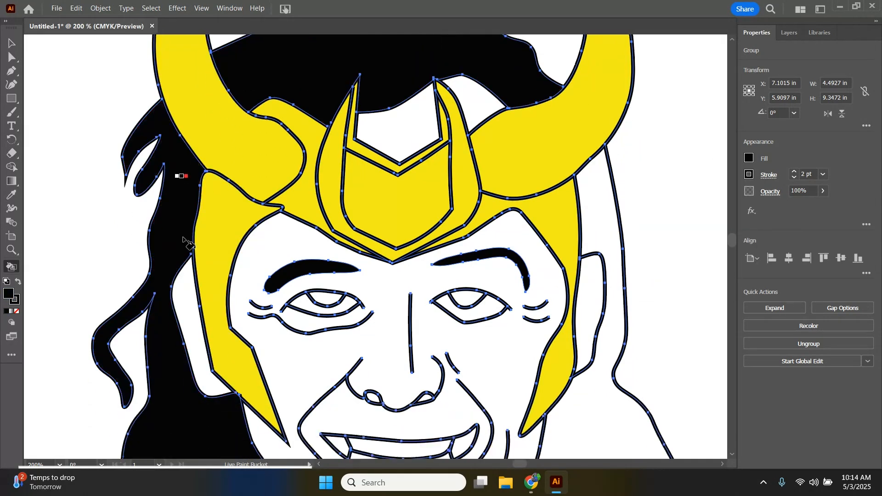
left_click(614, 330)
Fill the dark gaps at both corners of the mouth and the irises of both eyes with black.
left_click(461, 324)
left_click(342, 316)
left_click(322, 180)
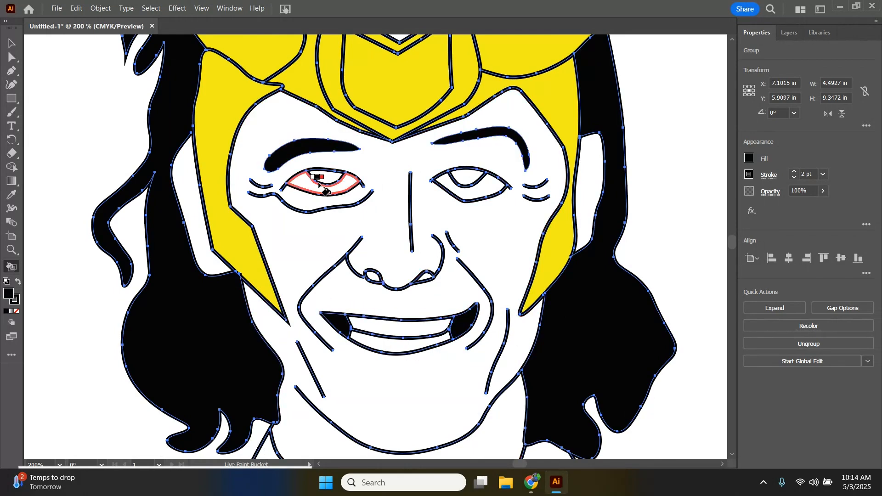
left_click(463, 178)
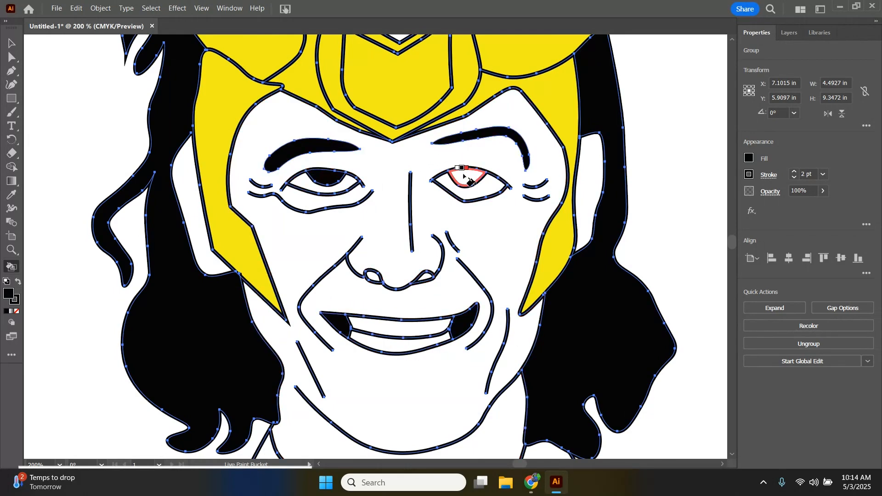
Fill both nostrils with black using the Live Paint Bucket.
left_click(426, 276)
left_click(371, 275)
Fill the face and neck, both ears and the forehead gap inside the helmet emblem with light peach (M 26.27%, Y 54.9%).
scroll(620, 156, "up", 3)
scroll(431, 124, "down", 1)
scroll(443, 166, "down", 8)
scroll(428, 188, "down", 10)
scroll(429, 188, "down", 3)
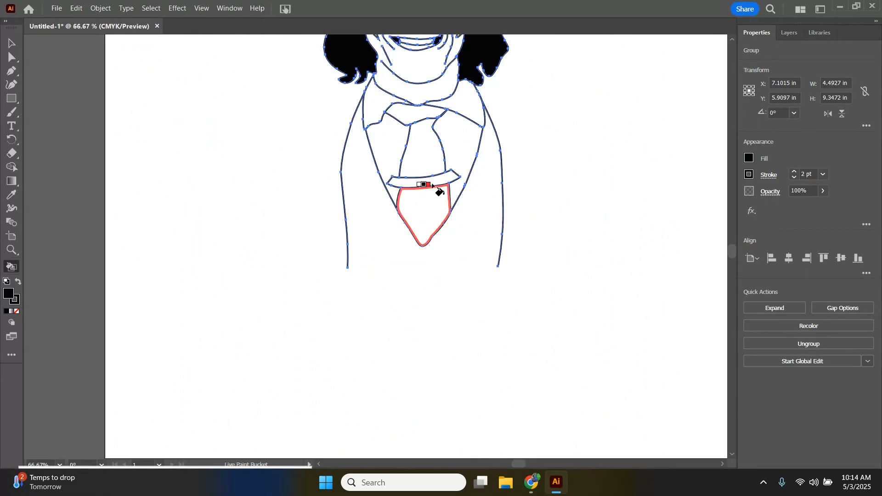
scroll(428, 188, "up", 4)
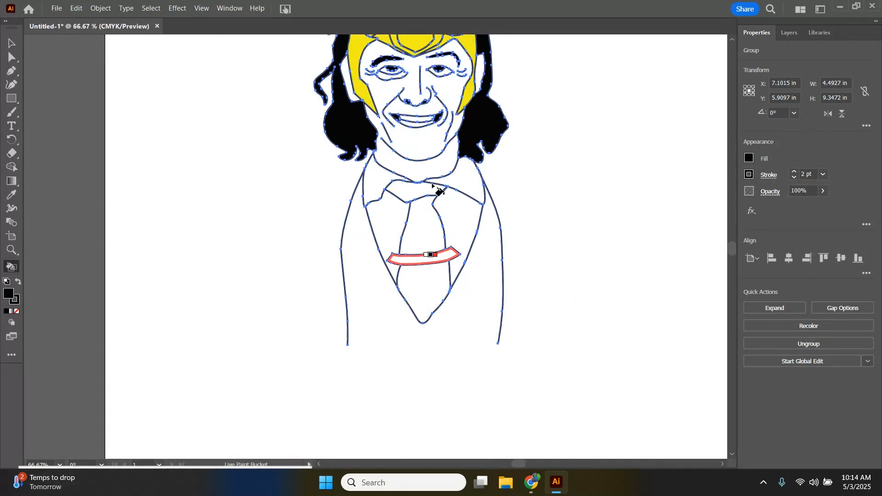
left_click(749, 158)
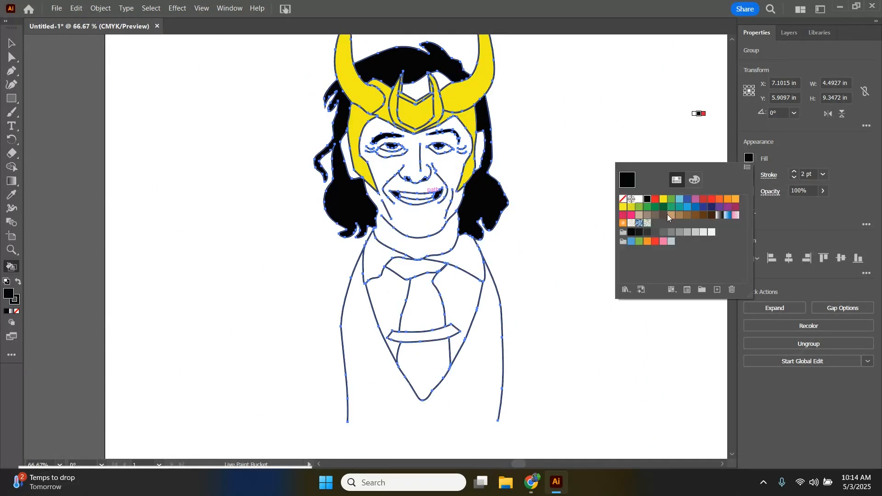
left_click(671, 216)
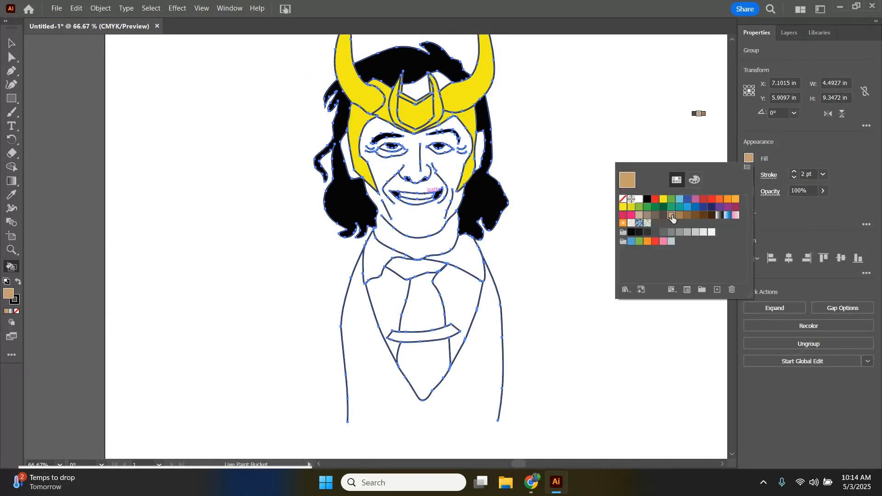
left_click(692, 182)
left_click_drag(637, 268, 635, 268)
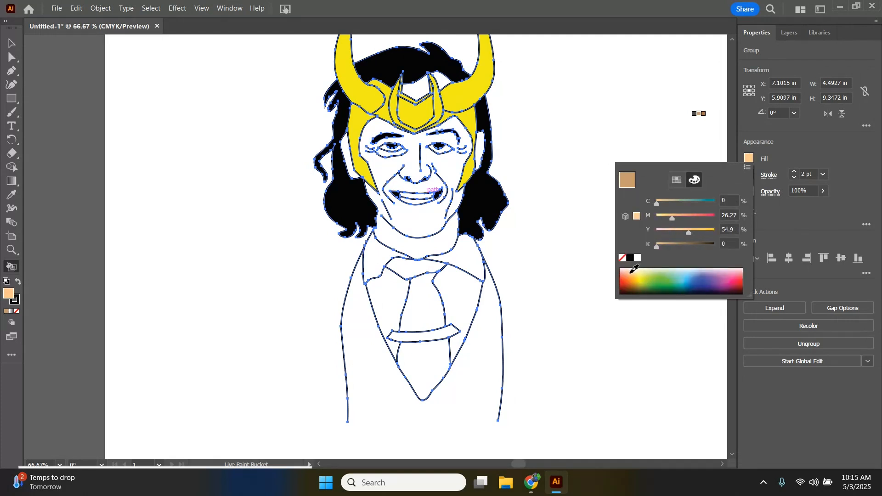
left_click(405, 157)
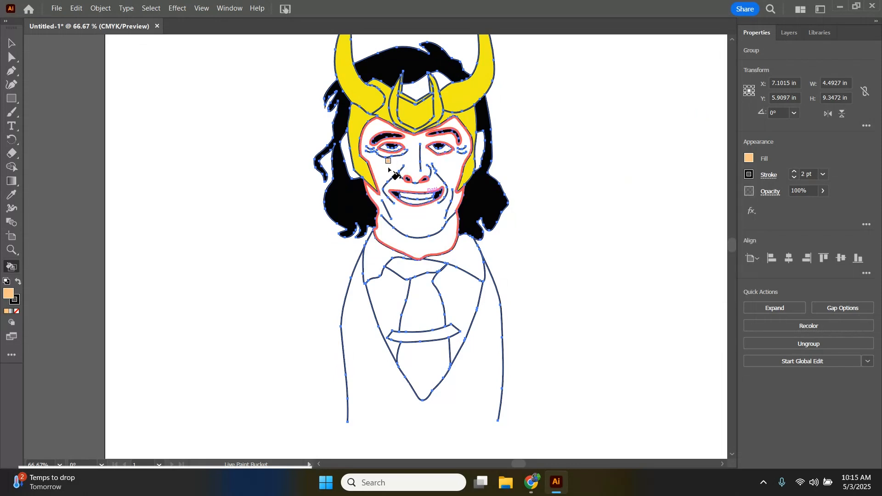
left_click(394, 174)
left_click(349, 159)
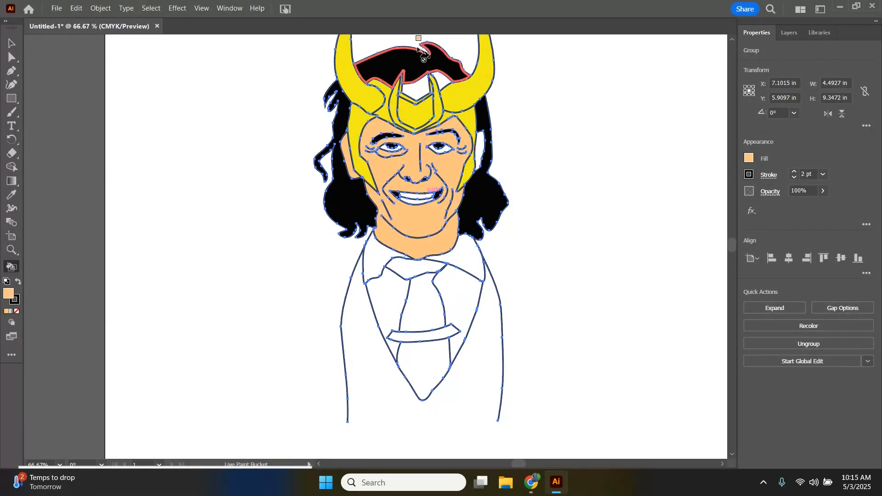
left_click(418, 89)
left_click(480, 150)
Fill the tie's knot and the parts above and below the tie clip with green.
left_click(748, 158)
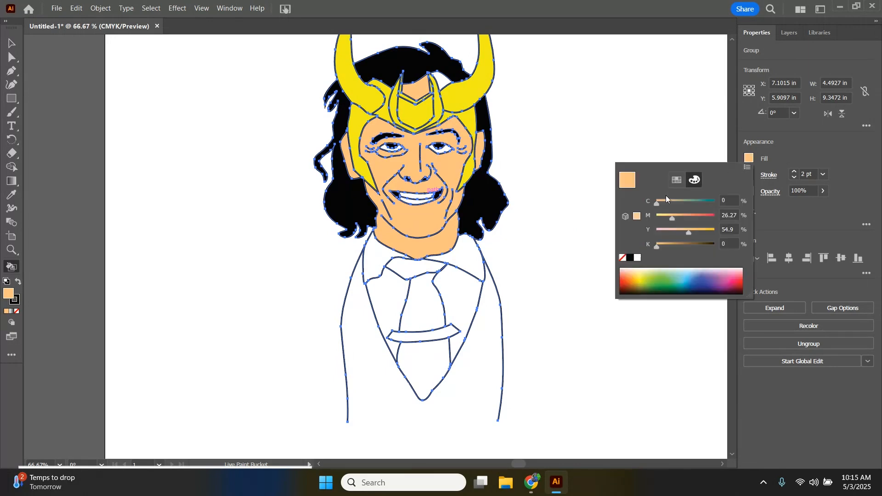
left_click(682, 181)
left_click(672, 206)
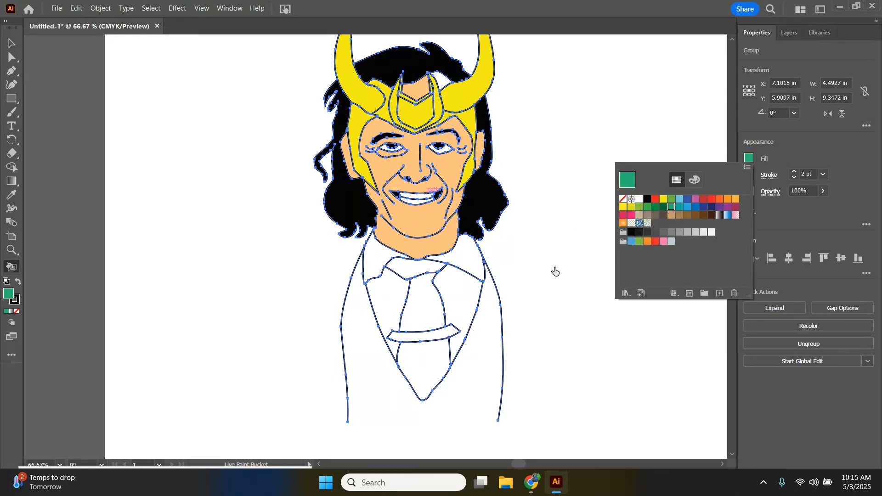
left_click(429, 316)
left_click(423, 312)
left_click(411, 274)
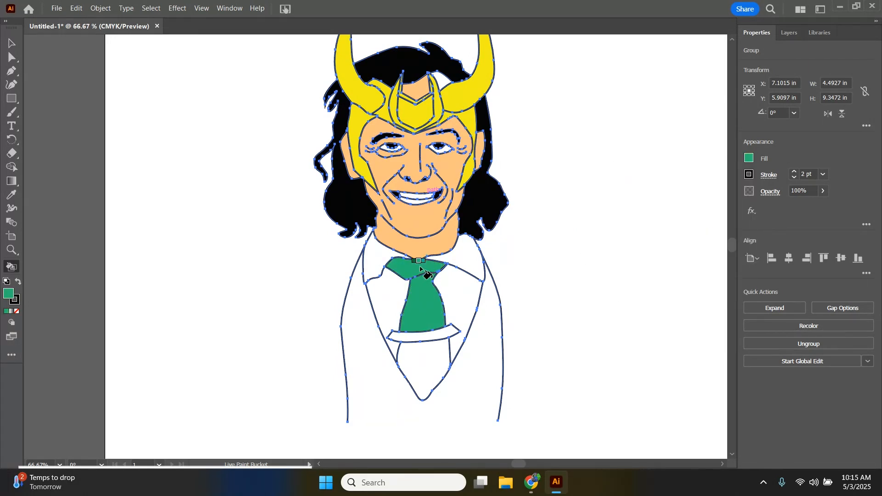
left_click(420, 357)
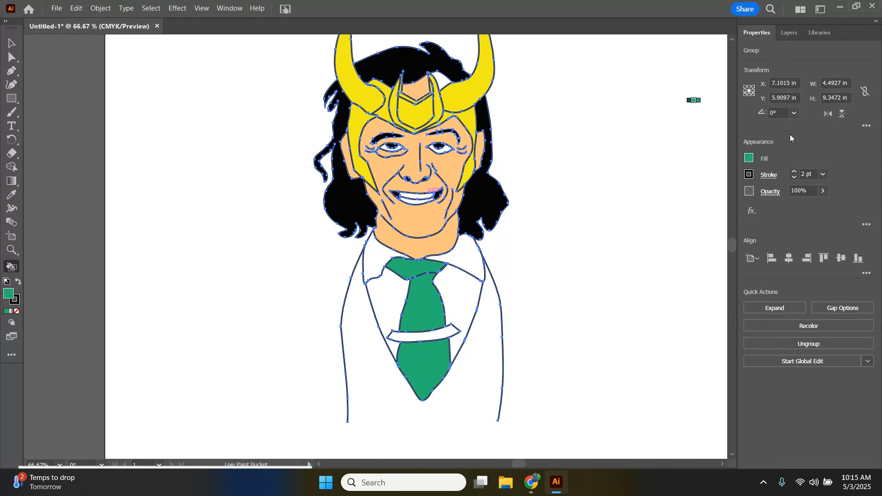
Fill the tie clip with yellow.
left_click(750, 158)
left_click(664, 200)
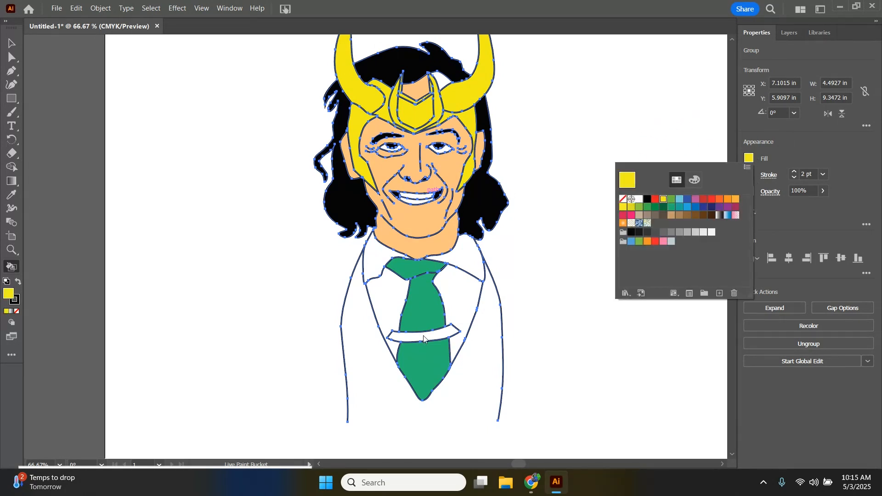
left_click(426, 338)
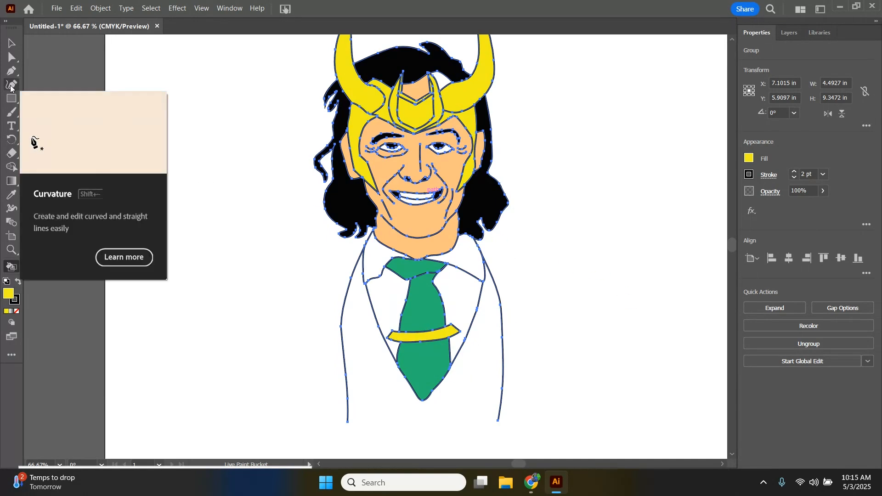
Add the text LOKI beside the jacket's lower right end and enlarge it to about 4 in wide.
left_click(12, 125)
scroll(242, 319, "down", 4)
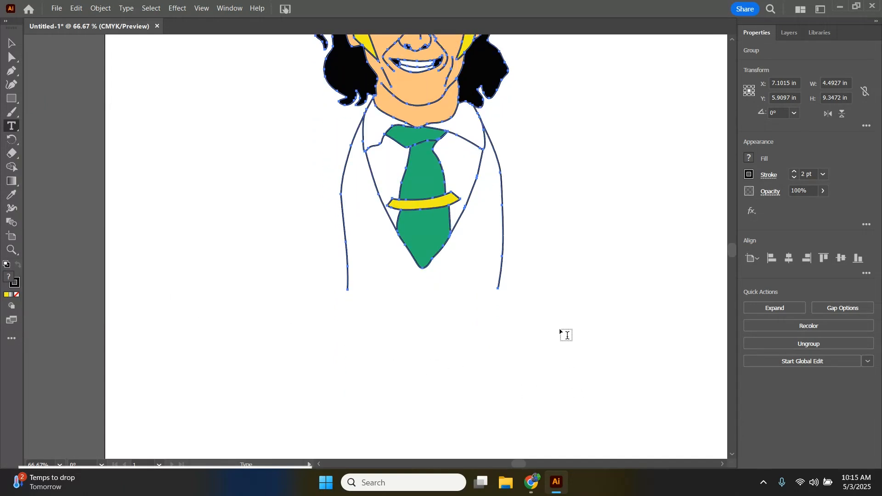
left_click(510, 325)
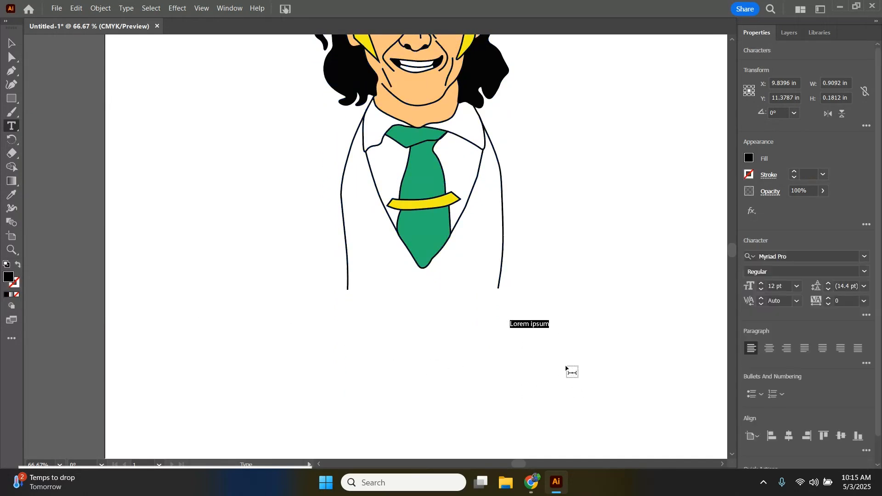
type("LOKI")
key("super")
left_click(12, 43)
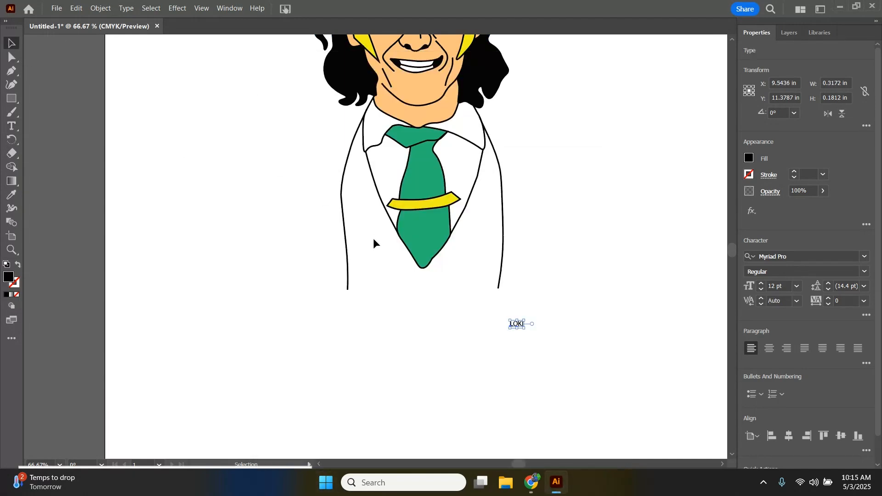
left_click_drag(525, 328, 681, 388)
Set the LOKI text in the Jujutsu Kaisen font and move it so the L meets the jacket's right outline.
left_click(865, 257)
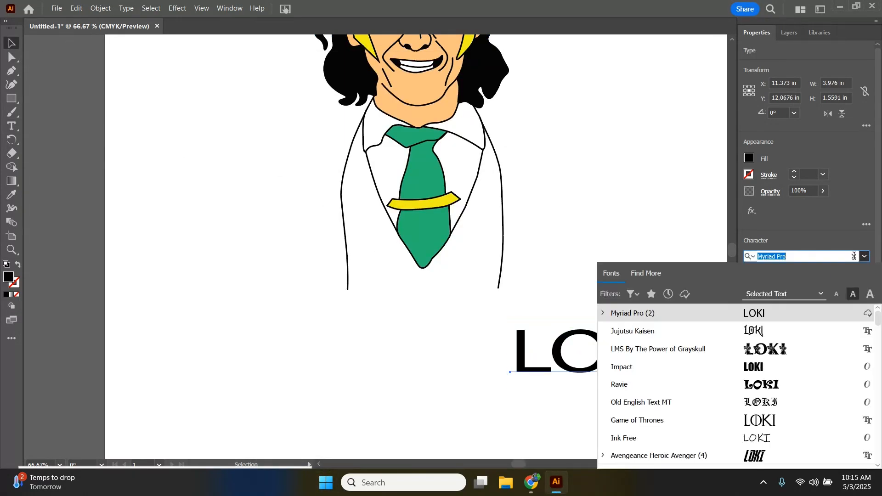
left_click(791, 331)
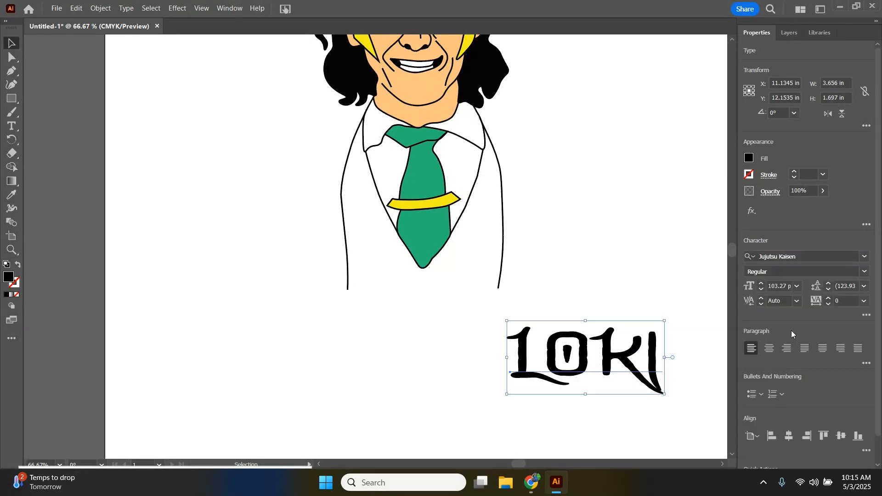
left_click_drag(522, 349, 511, 298)
scroll(528, 310, "up", 1)
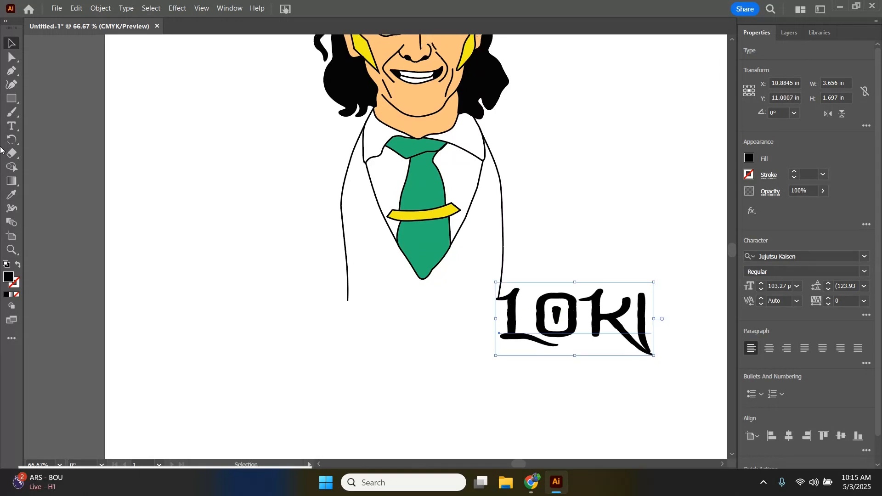
Thicken the lower part of the jacket's right outline down to the L with black Paintbrush strokes.
left_click(12, 113)
scroll(541, 280, "up", 3, "alt")
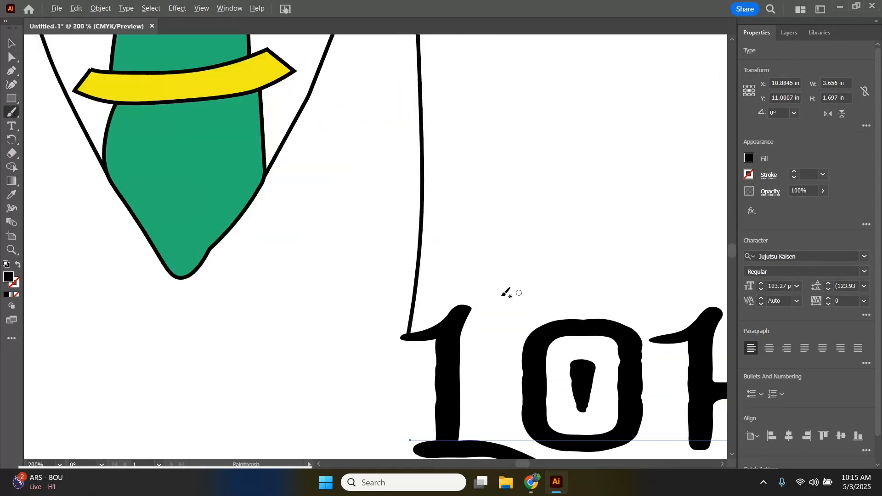
left_click_drag(422, 186, 422, 191)
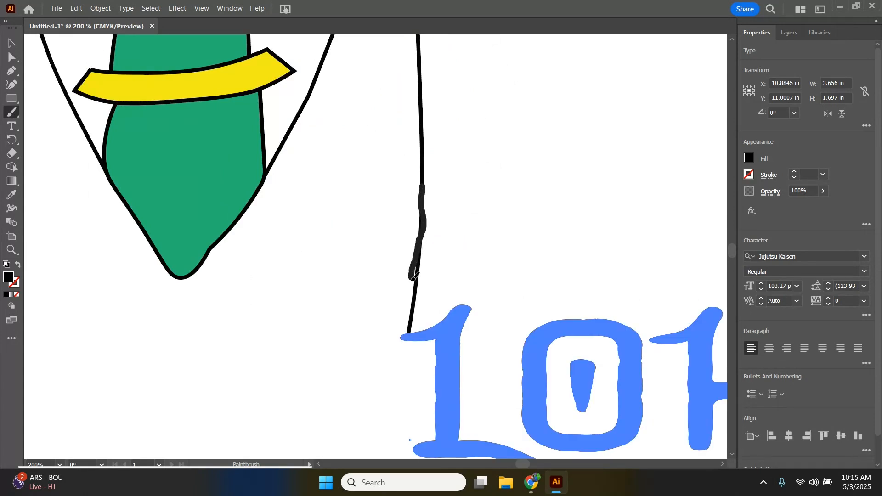
left_click_drag(412, 295, 408, 330)
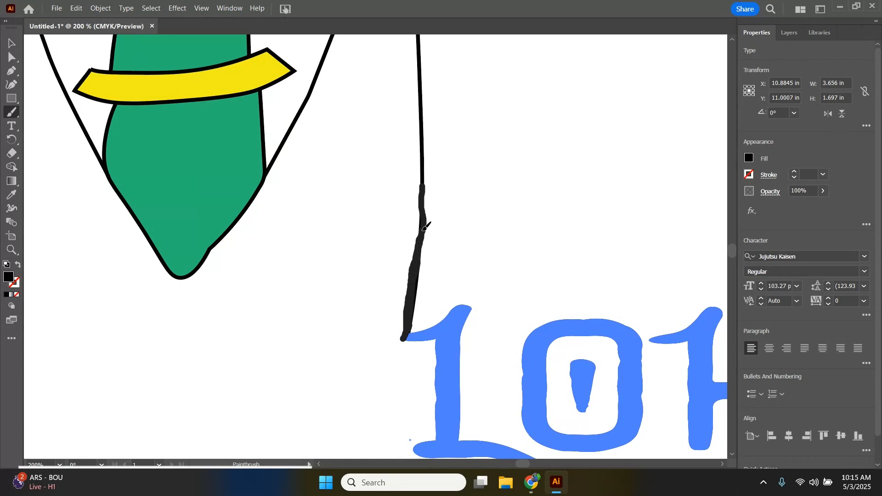
left_click_drag(424, 180, 425, 181)
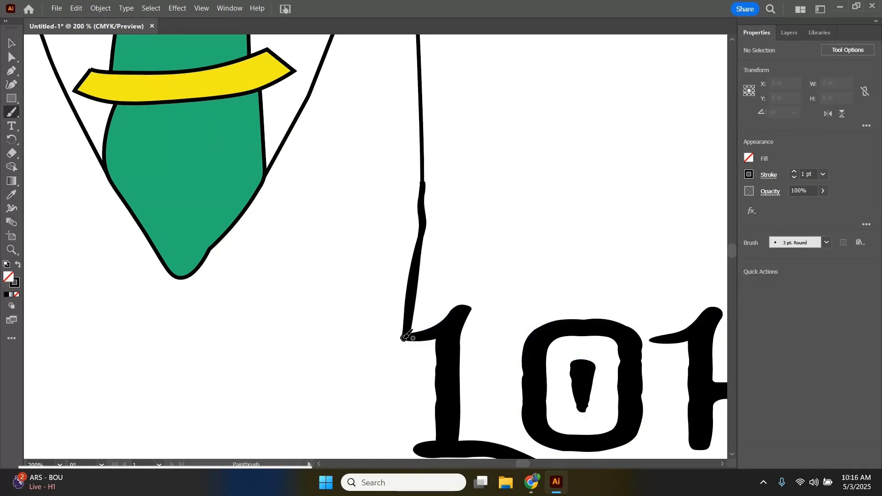
left_click_drag(445, 328, 445, 328)
Sample the peach skin colour and fill the white gap between the hair and the helmet's right horn with it.
scroll(432, 333, "down", 3)
scroll(329, 336, "down", 3)
scroll(219, 294, "up", 1)
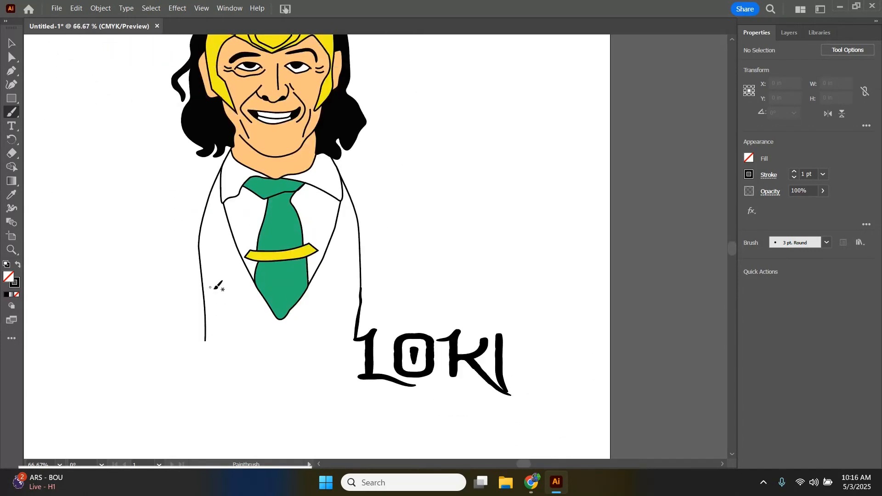
scroll(217, 286, "up", 3)
scroll(218, 286, "down", 4)
scroll(219, 288, "up", 1)
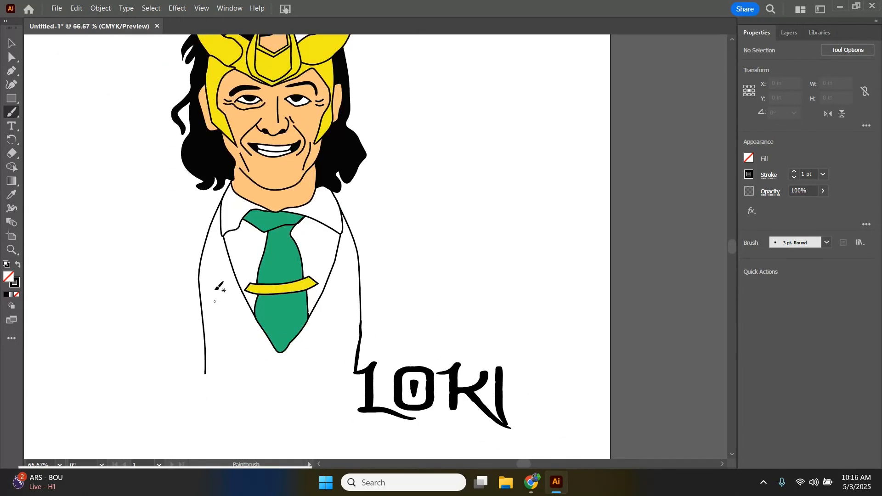
scroll(218, 287, "down", 2)
scroll(217, 156, "up", 5)
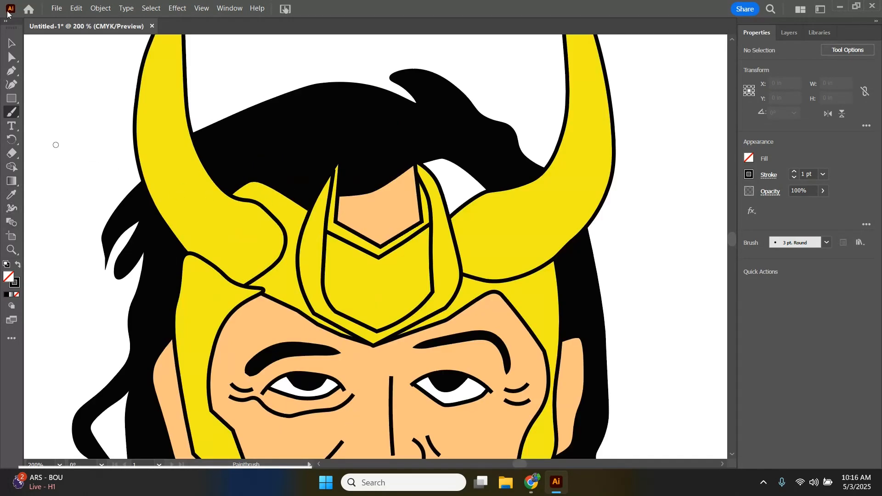
left_click(12, 43)
left_click(12, 195)
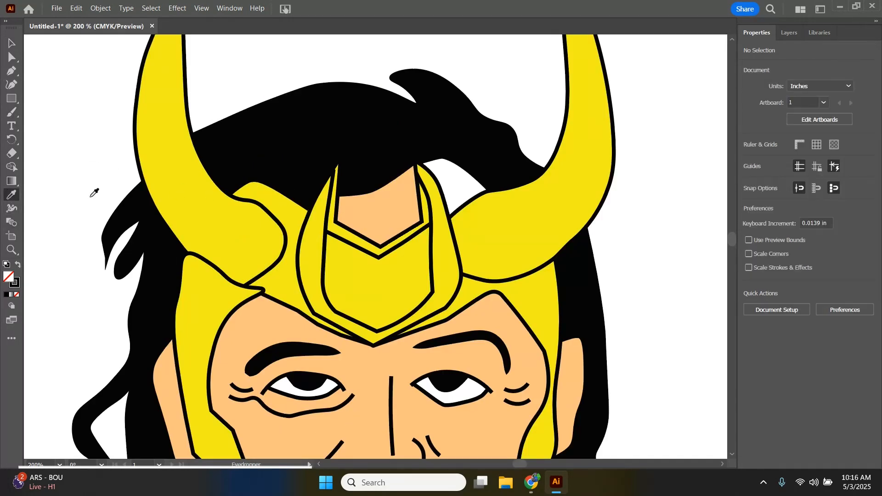
left_click(386, 198)
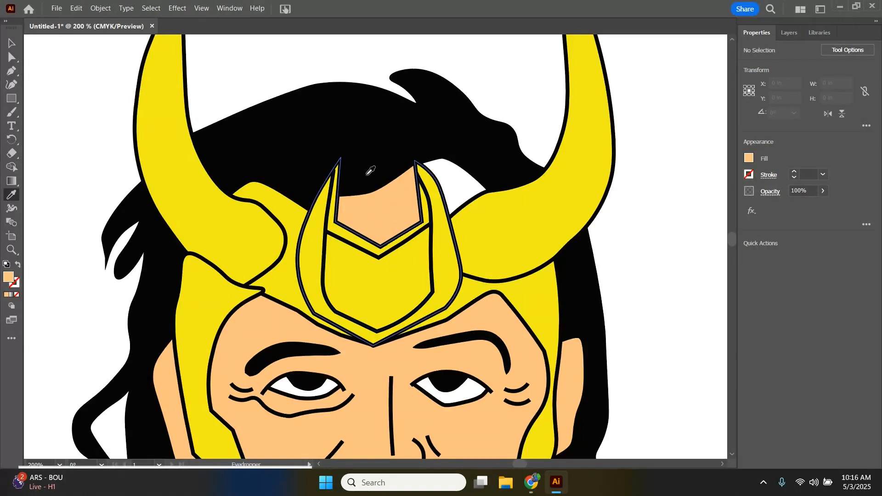
key("k")
left_click(459, 181)
scroll(34, 172, "up", 3)
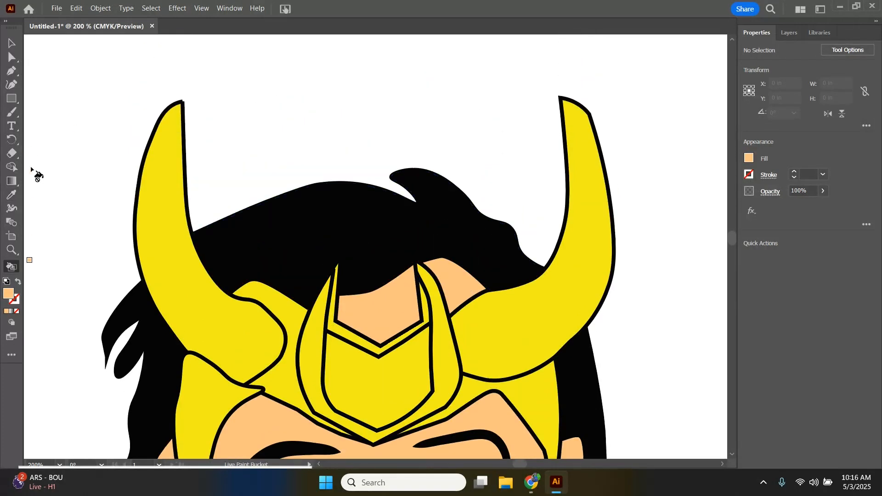
Sample the helmet's yellow and darken it to 52% black for painting shadows with the Paintbrush.
key("b")
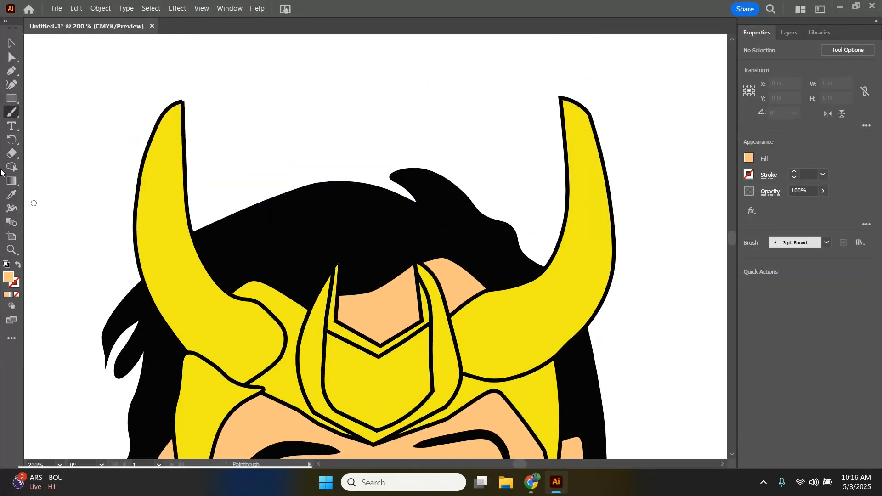
left_click(12, 43)
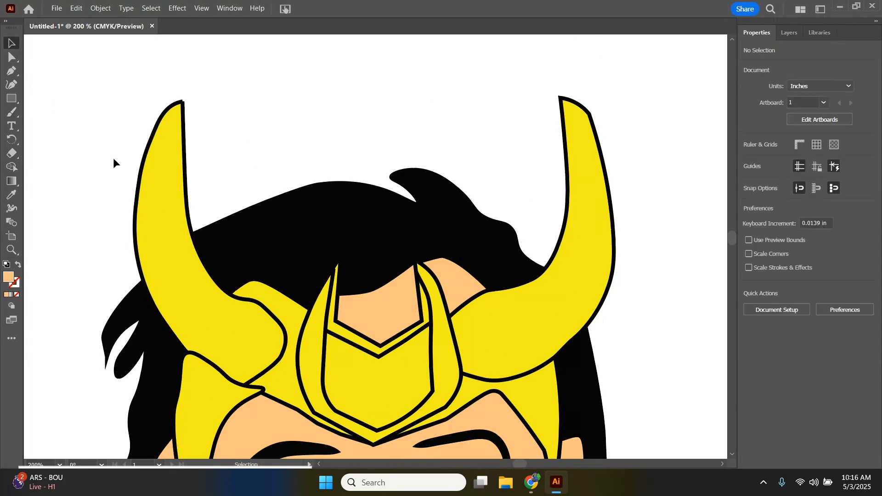
left_click(12, 194)
left_click(165, 227)
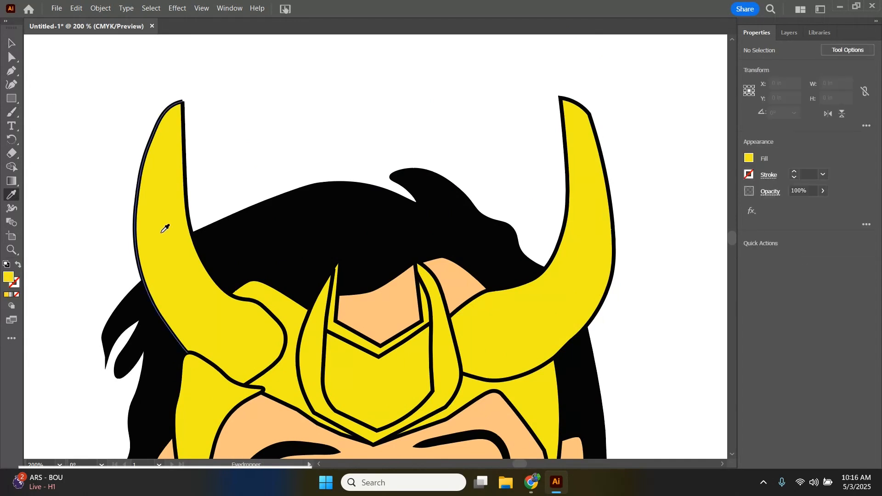
left_click(749, 158)
left_click(693, 181)
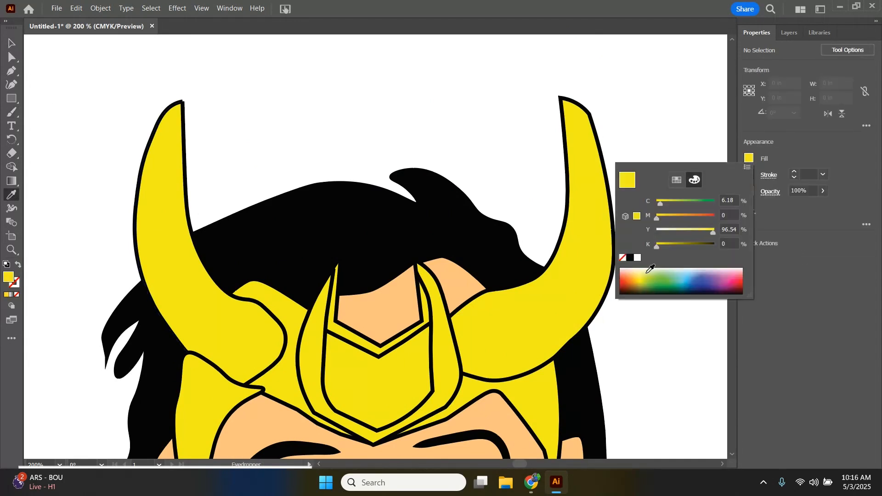
left_click_drag(659, 248, 687, 241)
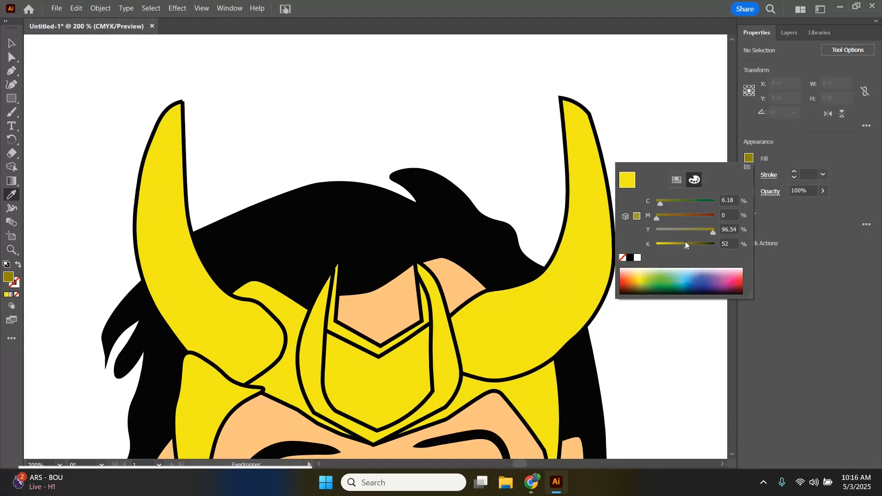
left_click(16, 112)
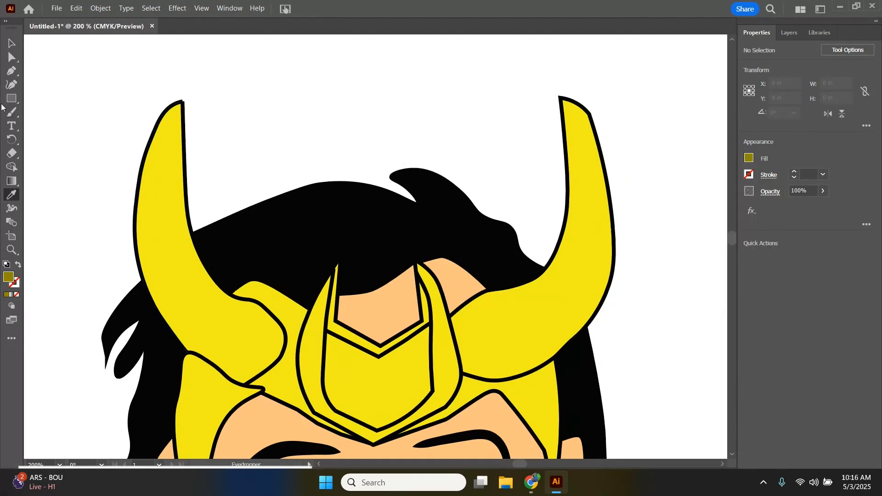
key("b")
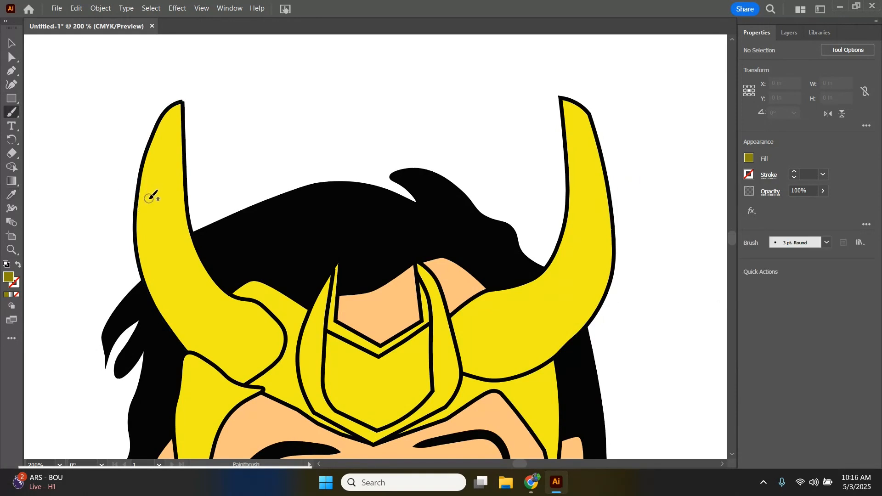
Paint dark yellow Paintbrush shading along the left horn, on the helmet's centre plate and at the base of the right horn.
mouse_move(152, 197)
left_mouse_down()
mouse_move(158, 264)
mouse_move(195, 320)
mouse_move(244, 342)
mouse_move(259, 321)
mouse_move(270, 330)
mouse_move(258, 350)
mouse_move(233, 350)
left_mouse_up()
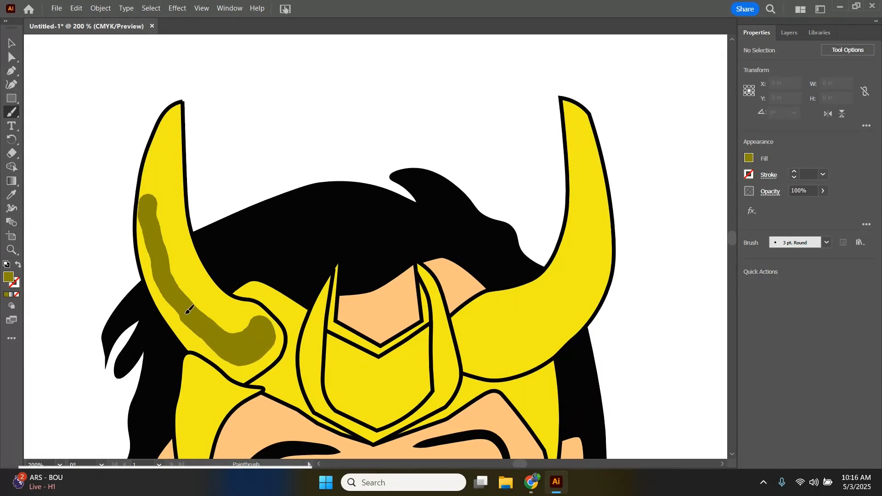
left_click_drag(150, 220, 148, 203)
key("shift+x")
mouse_move(342, 356)
left_mouse_down()
mouse_move(339, 376)
mouse_move(354, 398)
mouse_move(380, 404)
mouse_move(358, 381)
left_mouse_up()
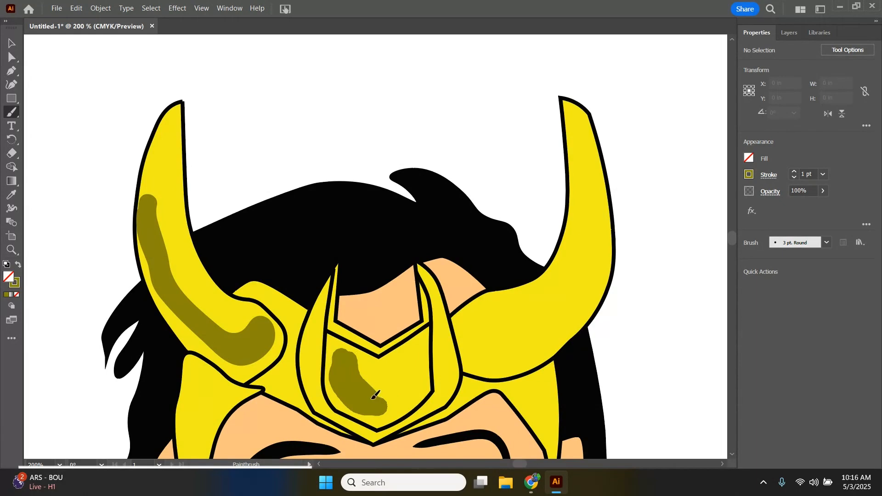
mouse_move(481, 308)
left_mouse_down()
mouse_move(487, 349)
mouse_move(507, 364)
mouse_move(544, 346)
mouse_move(502, 339)
mouse_move(494, 316)
left_mouse_up()
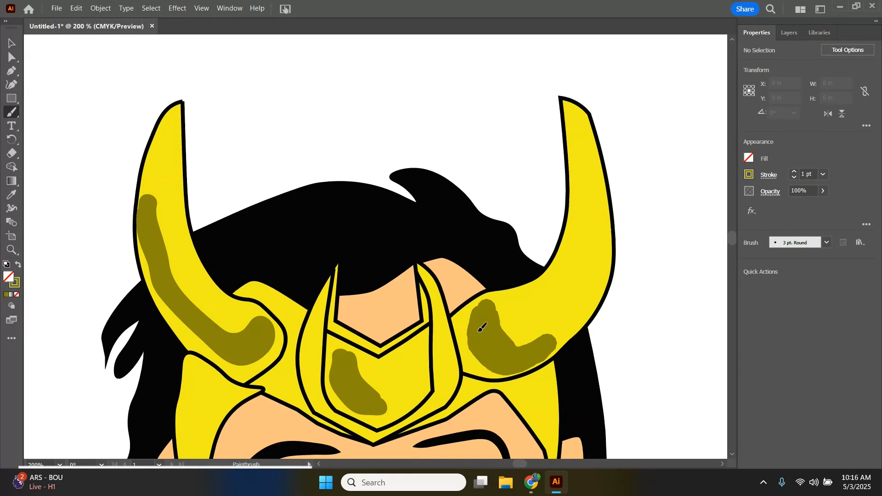
Shade the lower parts of both helmet cheek guards with dark yellow Paintbrush strokes.
scroll(123, 400, "down", 5)
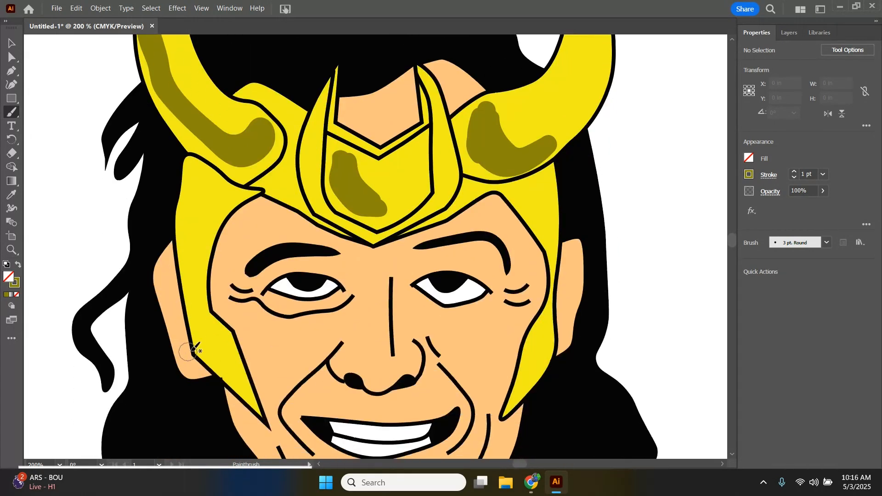
left_click_drag(199, 319, 232, 370)
left_click_drag(212, 334, 184, 295)
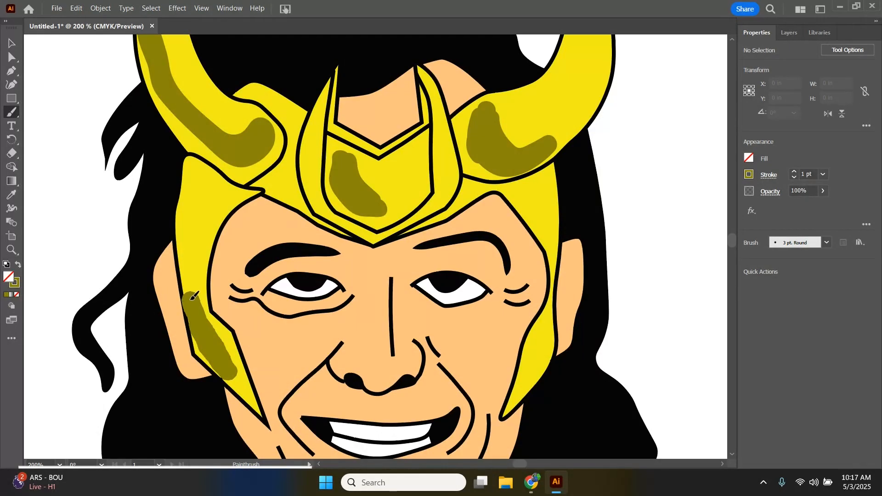
left_click_drag(543, 338, 529, 367)
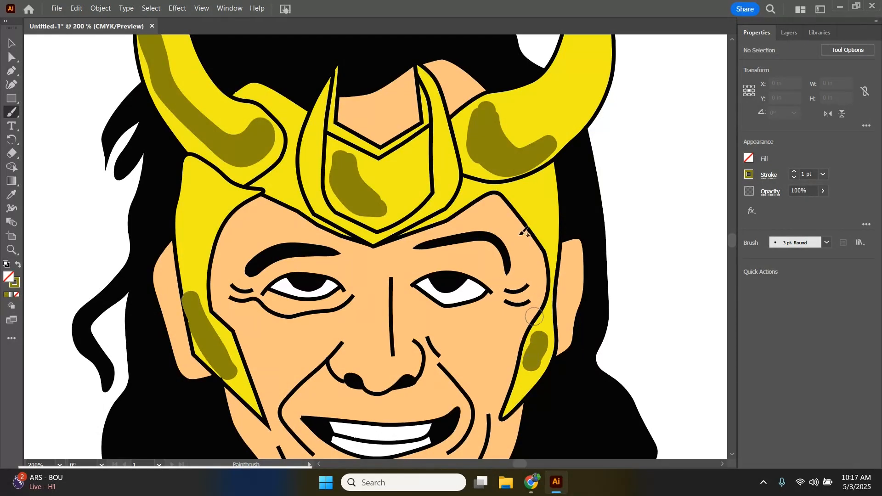
Paint a dark yellow shadow along the lower left part of the tie clip.
scroll(469, 234, "down", 2)
scroll(465, 235, "down", 15)
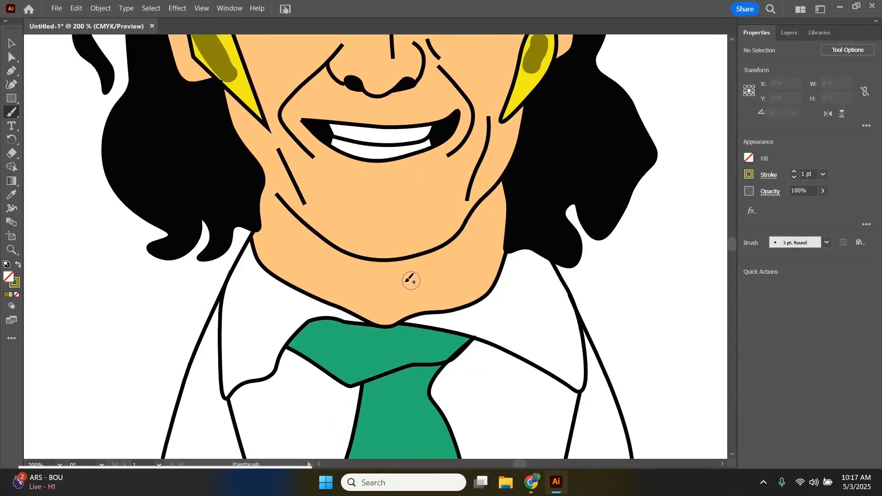
left_click_drag(309, 376, 371, 386)
scroll(285, 379, "down", 5)
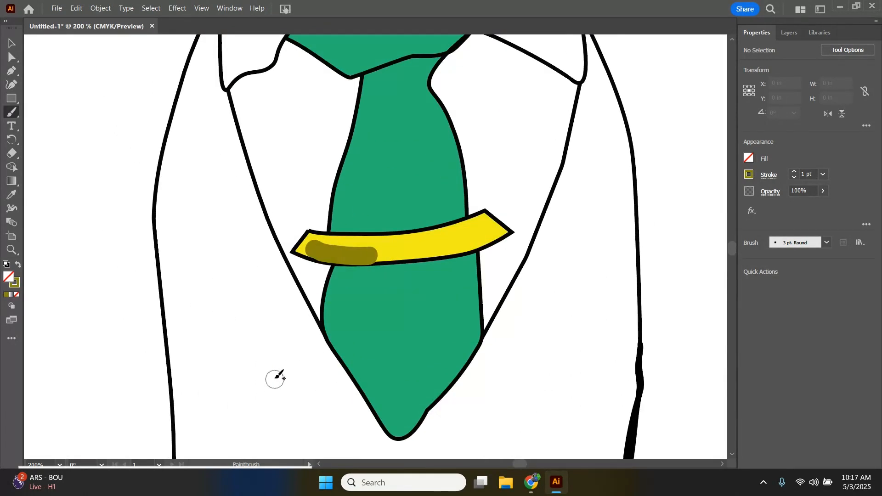
Choose the tie's teal green as the stroke colour and brush it over the jacket's left side down to the tie's tip.
scroll(274, 375, "down", 1)
scroll(279, 353, "down", 1)
scroll(279, 353, "down", 1)
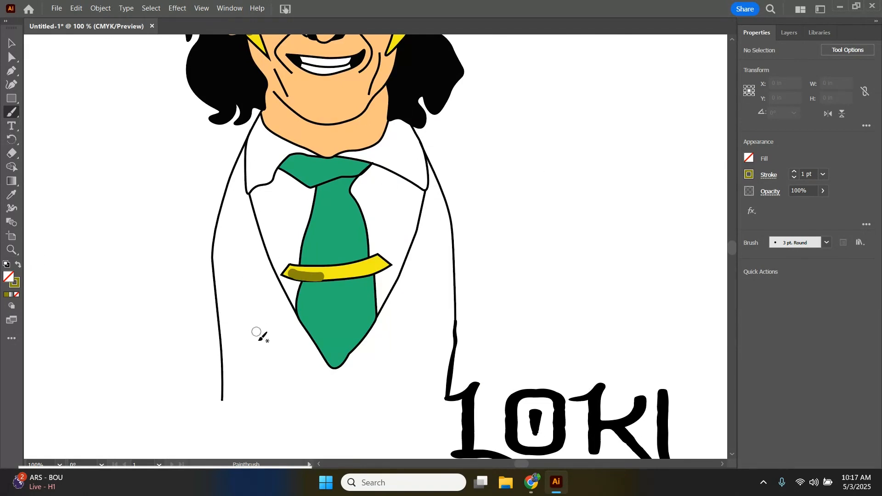
left_click(750, 175)
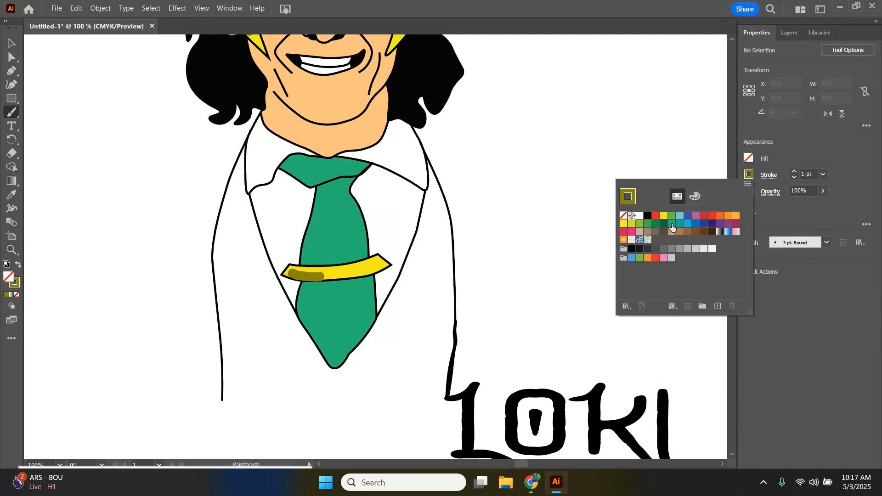
left_click(255, 317)
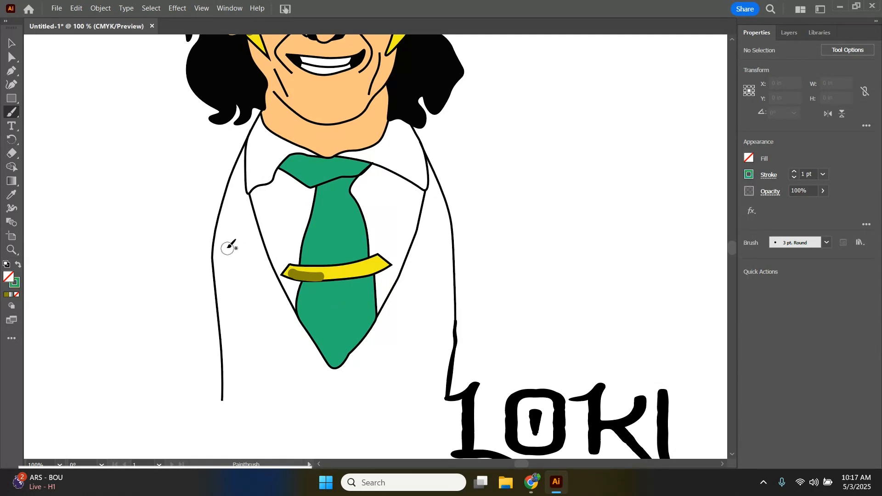
mouse_move(225, 247)
left_mouse_down()
mouse_move(225, 304)
mouse_move(245, 384)
left_mouse_up()
mouse_move(235, 243)
left_mouse_down()
mouse_move(258, 357)
mouse_move(273, 382)
mouse_move(254, 341)
mouse_move(245, 248)
mouse_move(266, 323)
mouse_move(307, 389)
mouse_move(237, 189)
mouse_move(223, 259)
mouse_move(235, 231)
left_mouse_up()
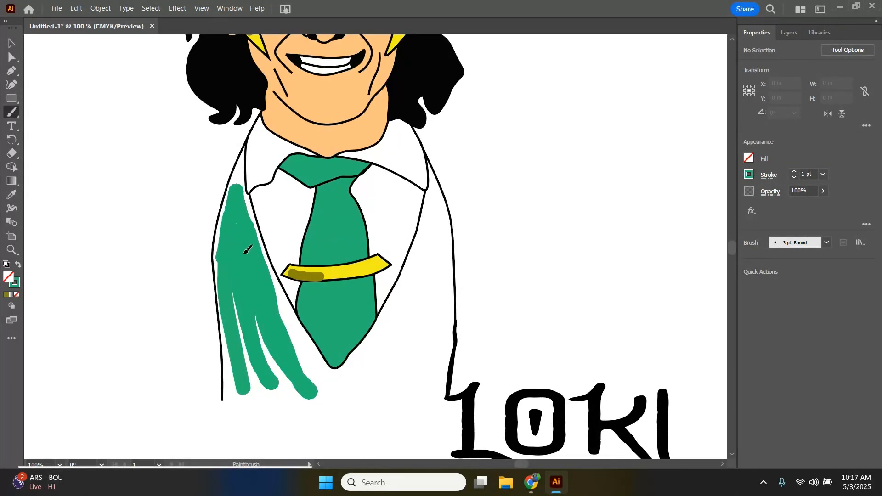
mouse_move(248, 287)
left_mouse_down()
mouse_move(255, 351)
mouse_move(273, 386)
mouse_move(253, 304)
mouse_move(277, 376)
mouse_move(292, 396)
mouse_move(267, 341)
mouse_move(295, 389)
left_mouse_up()
mouse_move(249, 342)
left_mouse_down()
mouse_move(234, 287)
mouse_move(267, 395)
left_mouse_up()
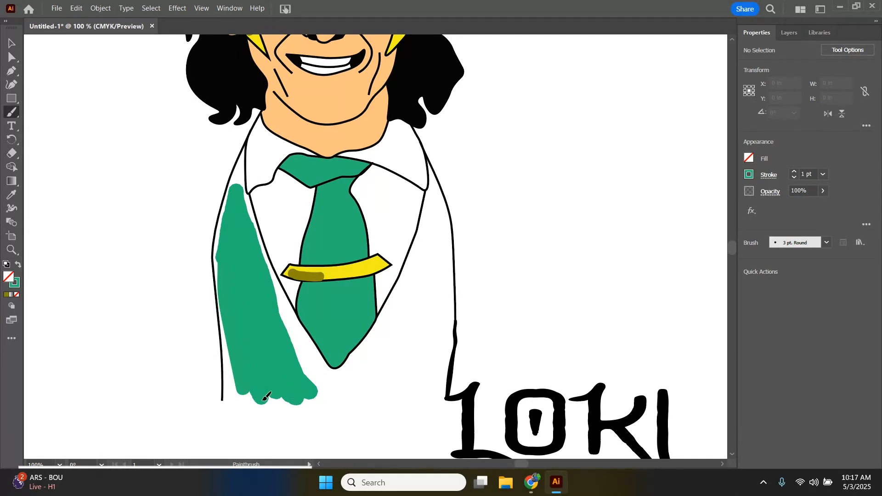
mouse_move(274, 312)
left_mouse_down()
mouse_move(325, 392)
mouse_move(270, 298)
mouse_move(303, 345)
left_mouse_up()
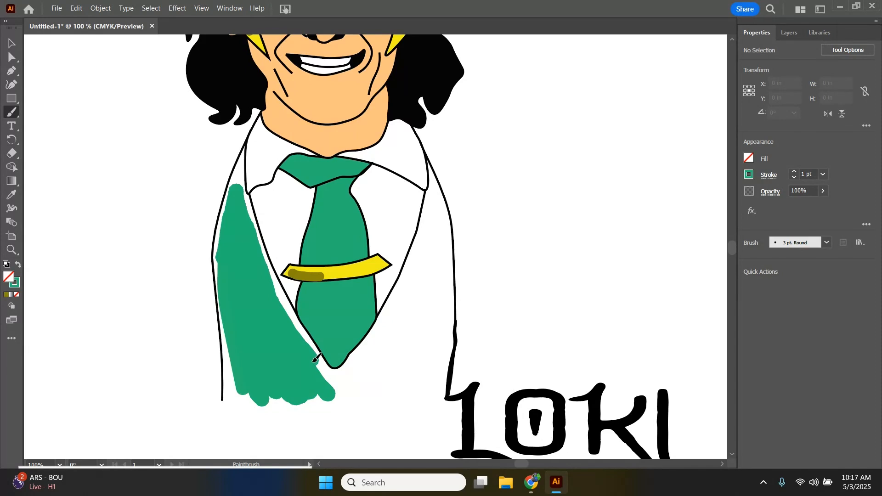
left_click_drag(328, 373, 329, 375)
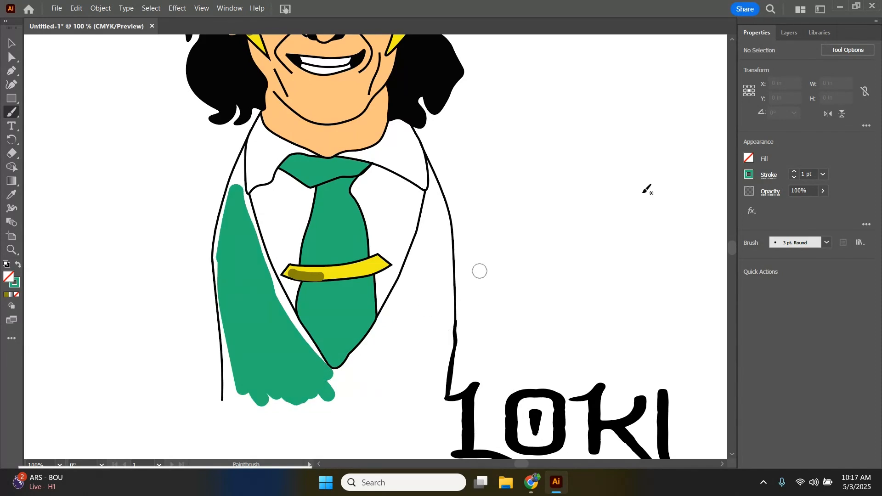
Recolour both brushed paths on the jacket's left side to the RGB Green swatch.
left_click(11, 45)
left_click(265, 311)
left_click(749, 175)
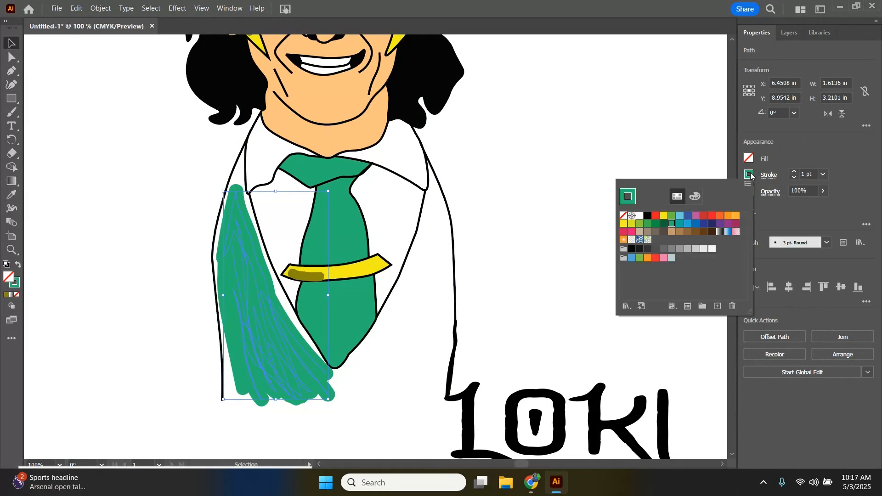
left_click(672, 216)
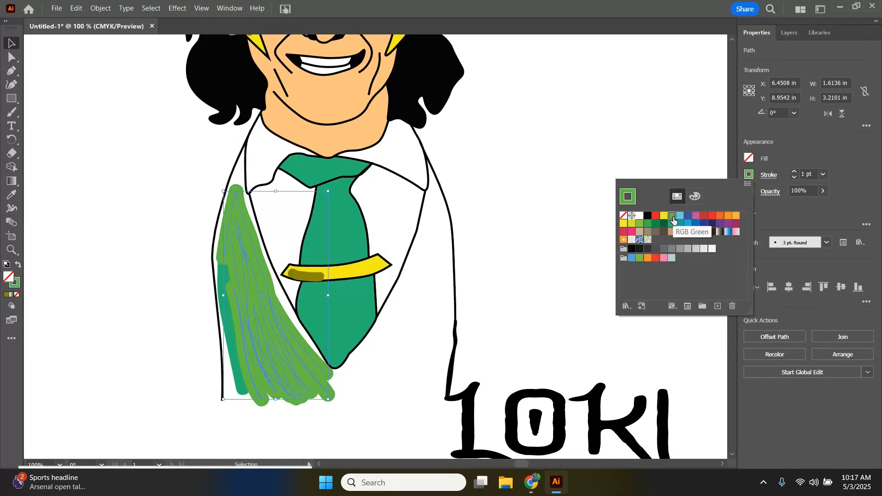
left_click(237, 369)
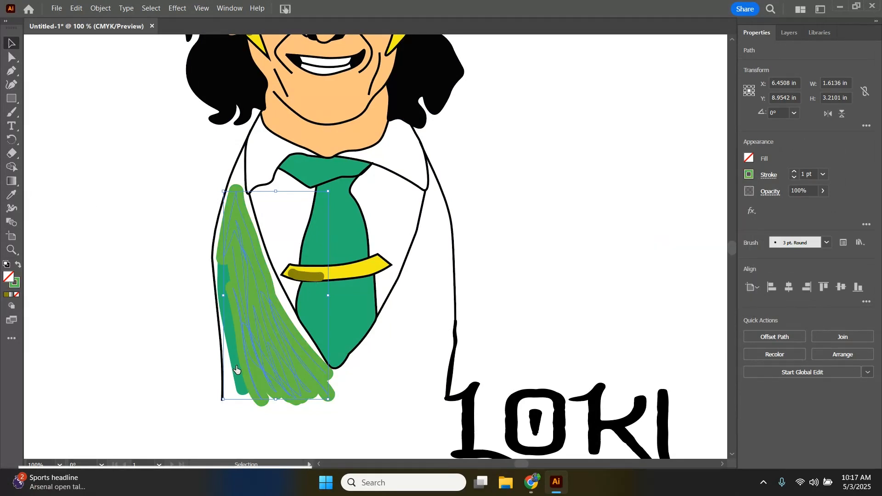
left_click(148, 337)
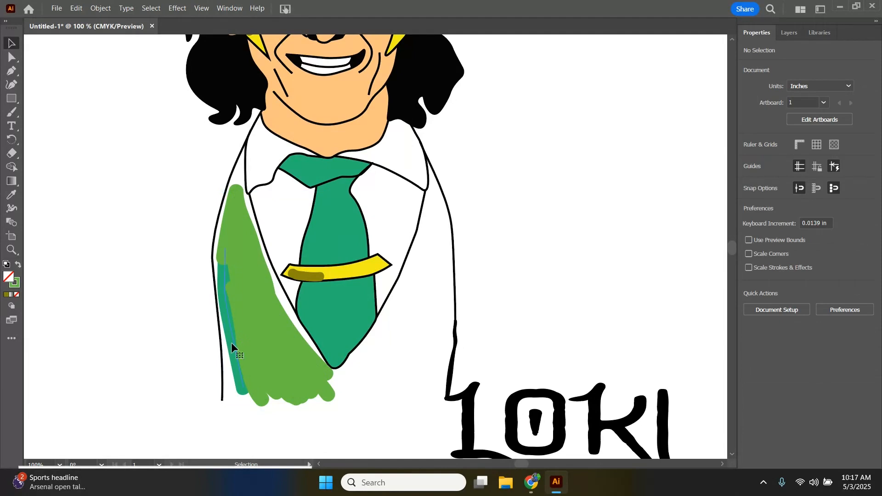
left_click(231, 343)
left_click(748, 175)
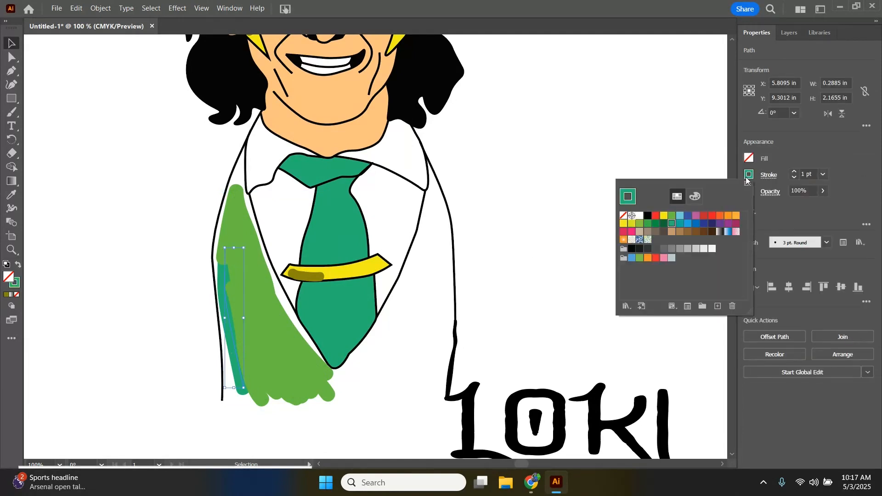
left_click(672, 216)
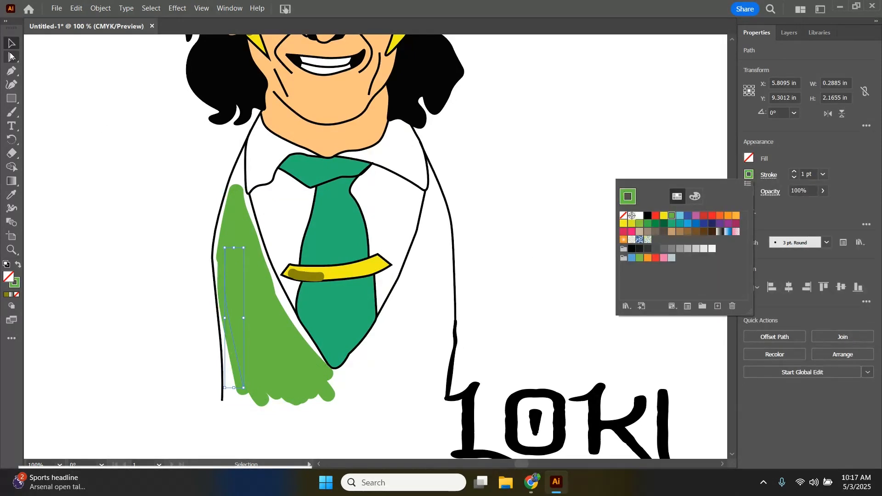
left_click(69, 129)
Group the whole portrait with the LOKI title, then enlarge and reposition it to span nearly the artboard's full height.
scroll(64, 167, "down", 3)
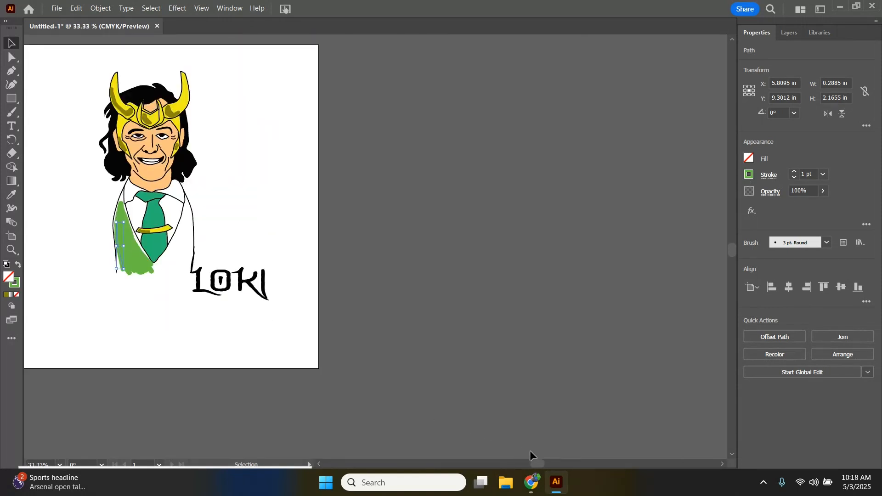
left_click_drag(537, 464, 515, 462)
mouse_move(302, 54)
left_mouse_down()
mouse_move(561, 279)
mouse_move(574, 313)
left_mouse_up()
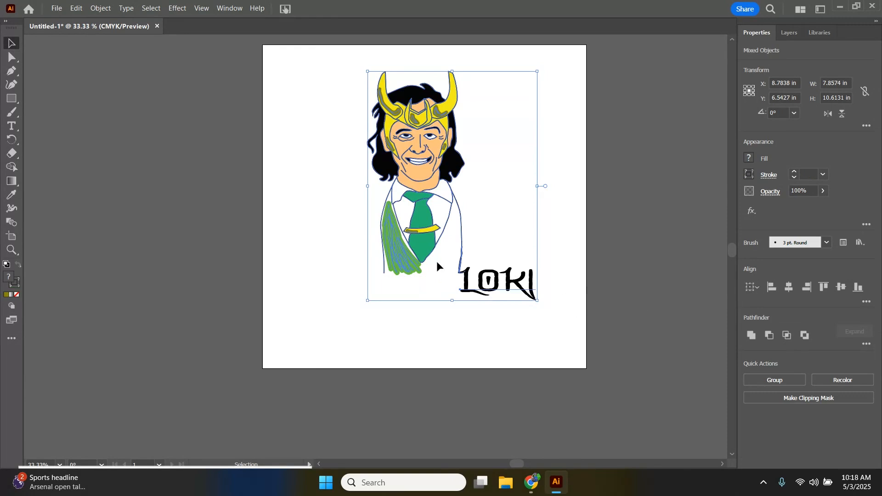
left_click(759, 382)
left_click_drag(370, 303, 292, 391)
left_click_drag(366, 264, 392, 245)
Draw a rectangle of about 15 × 15 in over the whole artboard and fill it with medium green.
left_click(14, 99)
left_click_drag(263, 45, 587, 368)
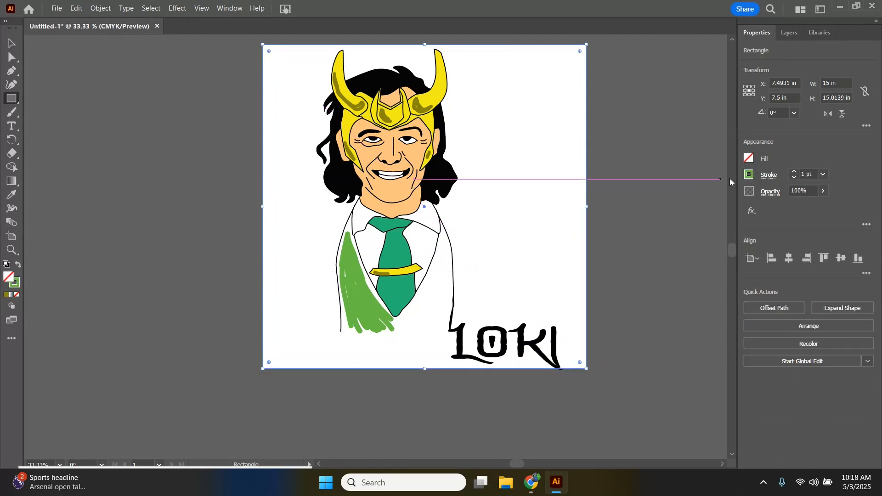
left_click(750, 158)
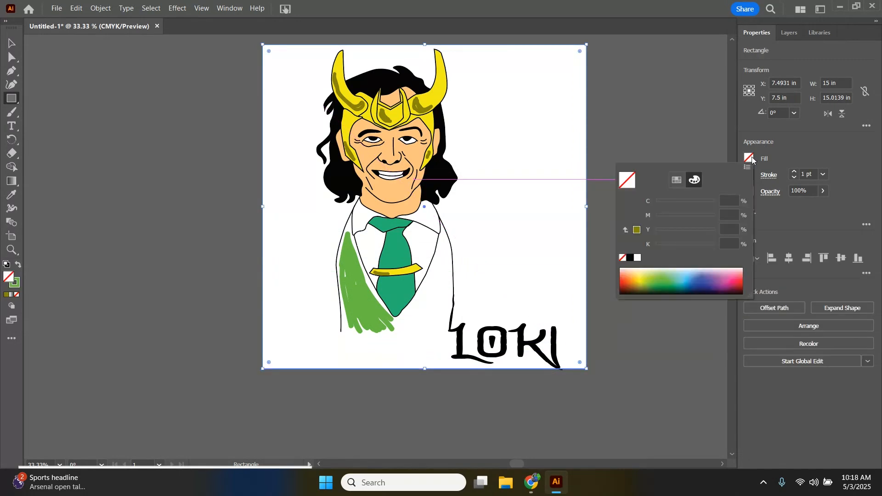
left_click(677, 180)
left_click(648, 208)
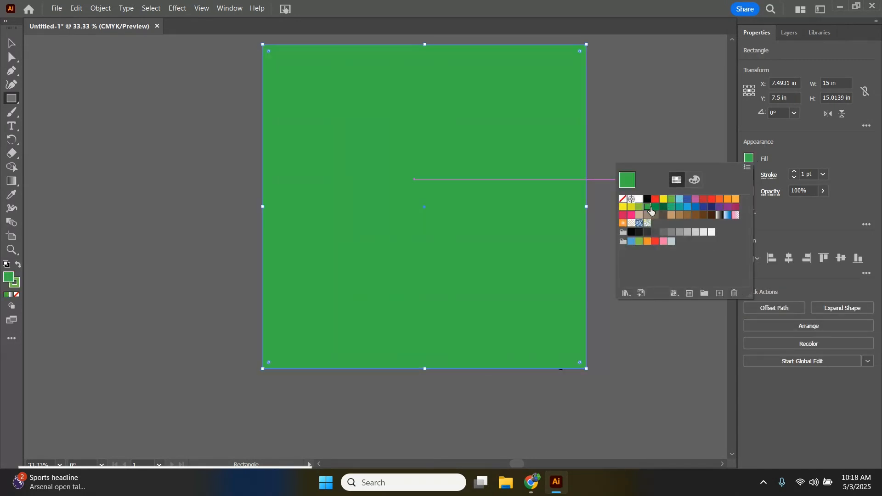
Send the green rectangle to the back, behind the portrait and the LOKI title.
right_click(543, 112)
mouse_move(604, 370)
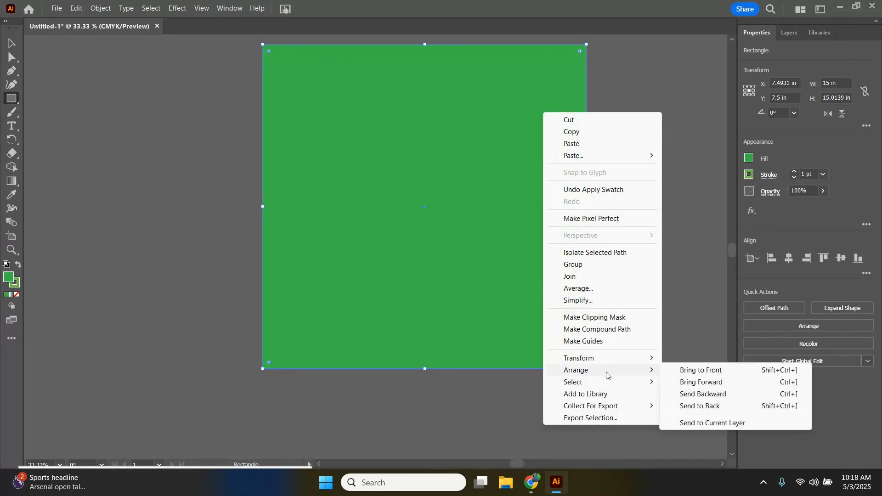
left_click(712, 407)
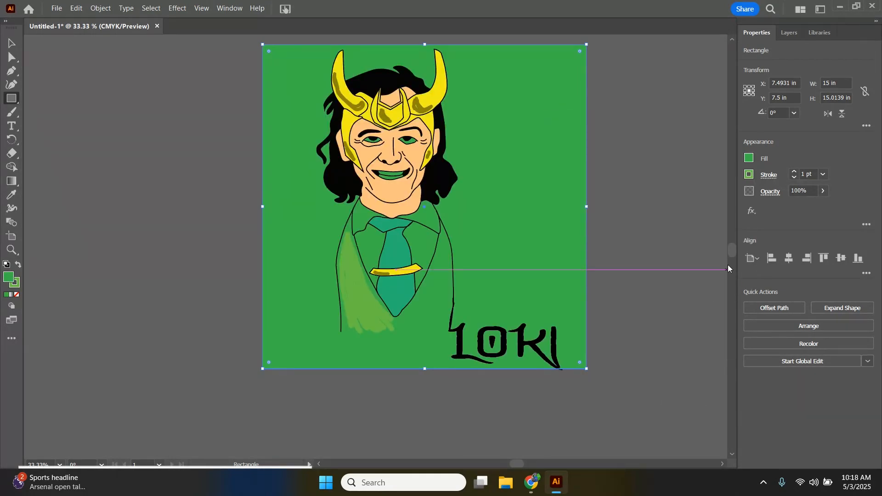
Move the green background rectangle aside from the portrait and fill the eye whites and teeth with white using Live Paint.
key("v")
left_click_drag(499, 133, 704, 157)
scroll(391, 127, "up", 3)
scroll(391, 127, "up", 2)
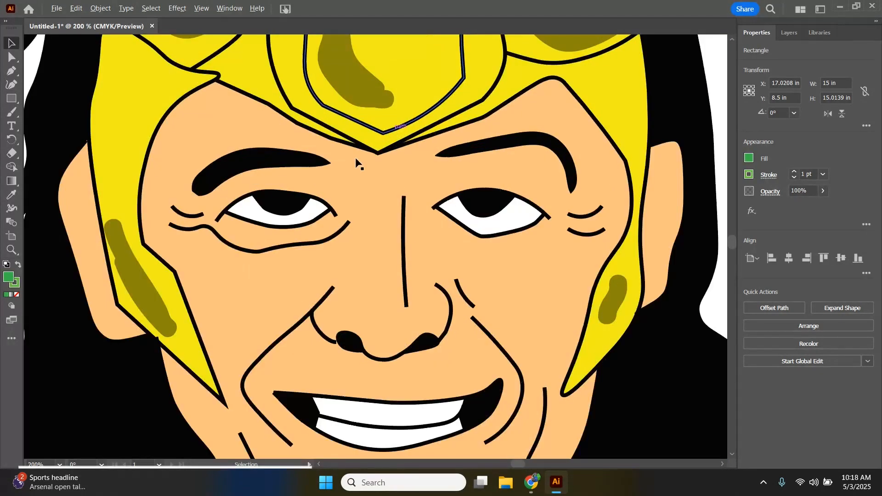
key("k")
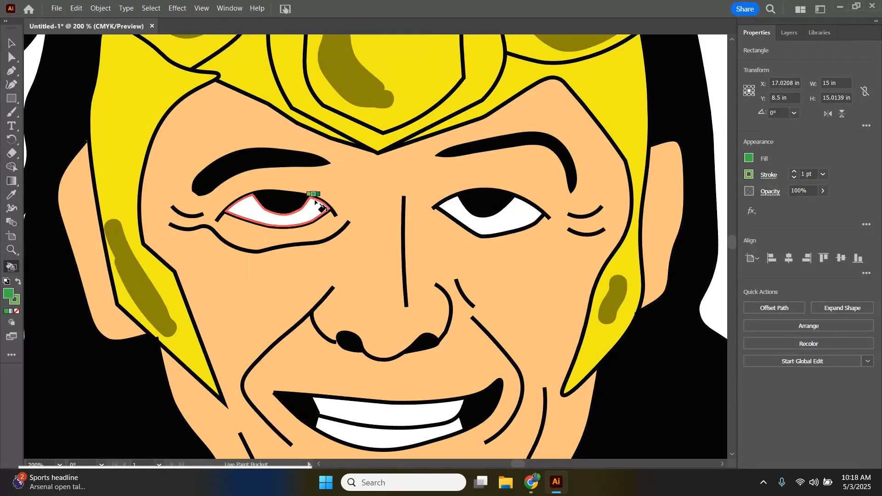
left_click(749, 159)
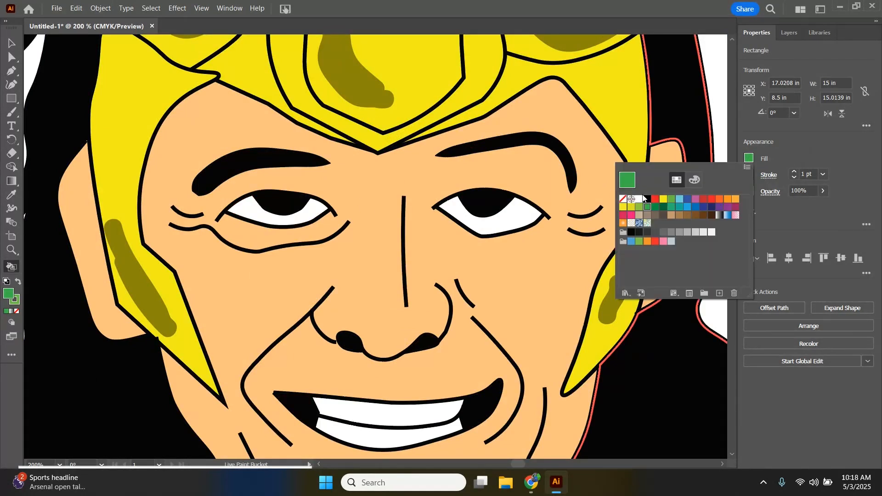
left_click(641, 198)
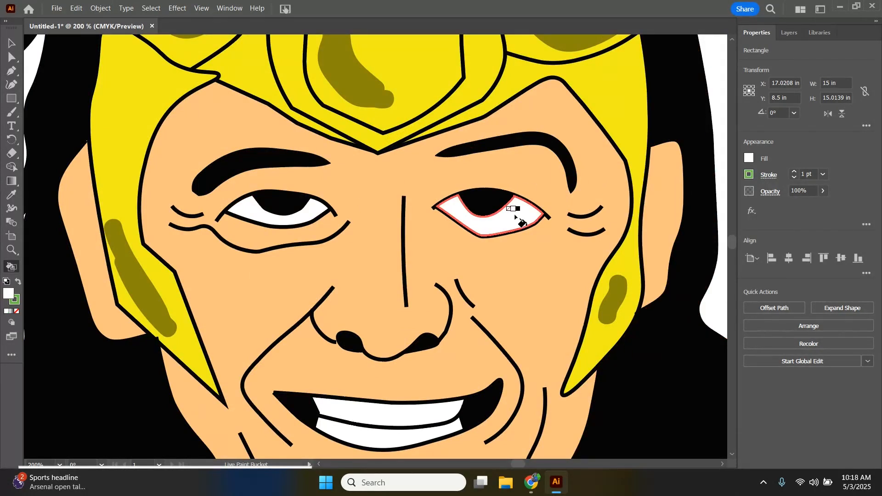
left_click(370, 413)
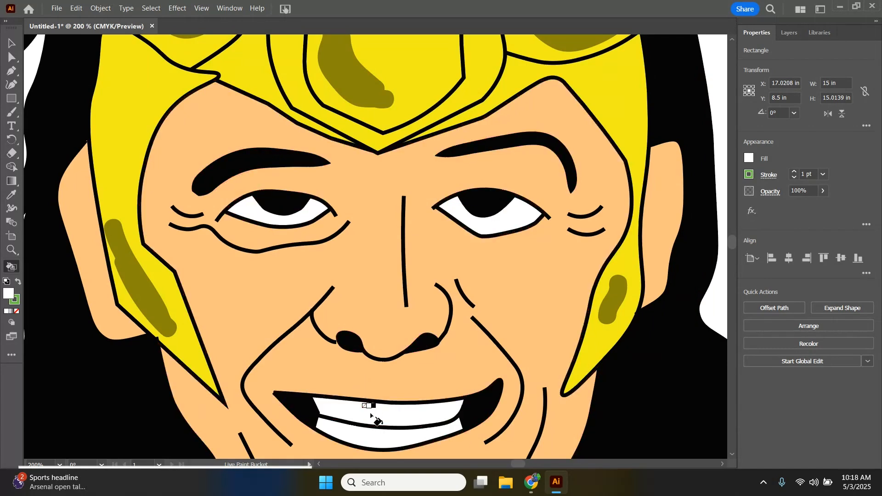
Fill both collar halves and the shirt panels on either side of the tie with white.
scroll(376, 434, "down", 10)
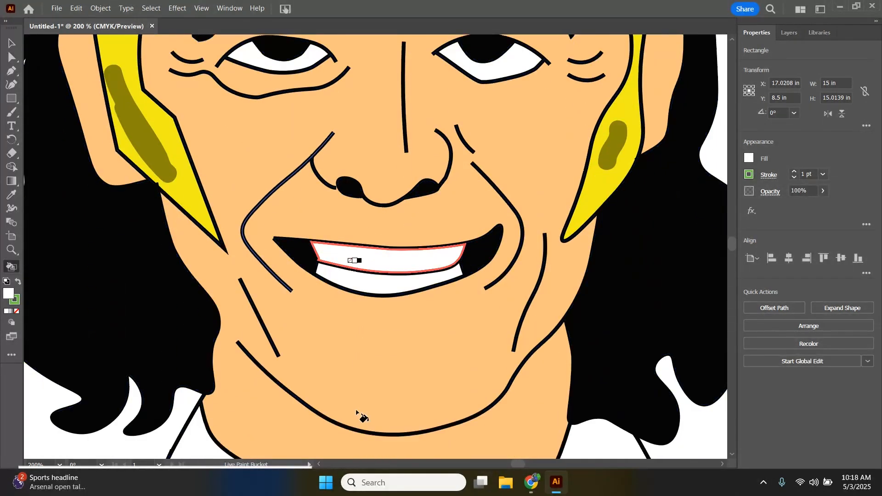
scroll(202, 358, "down", 1)
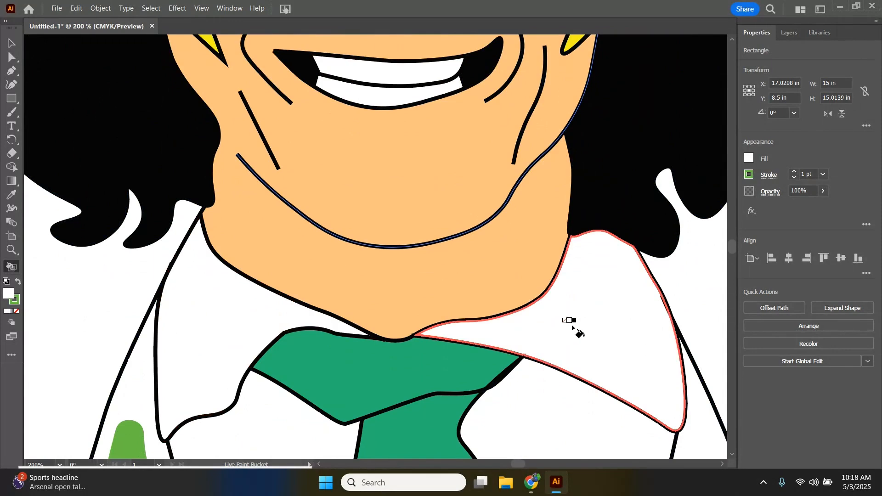
scroll(558, 354, "down", 2)
left_click(276, 413)
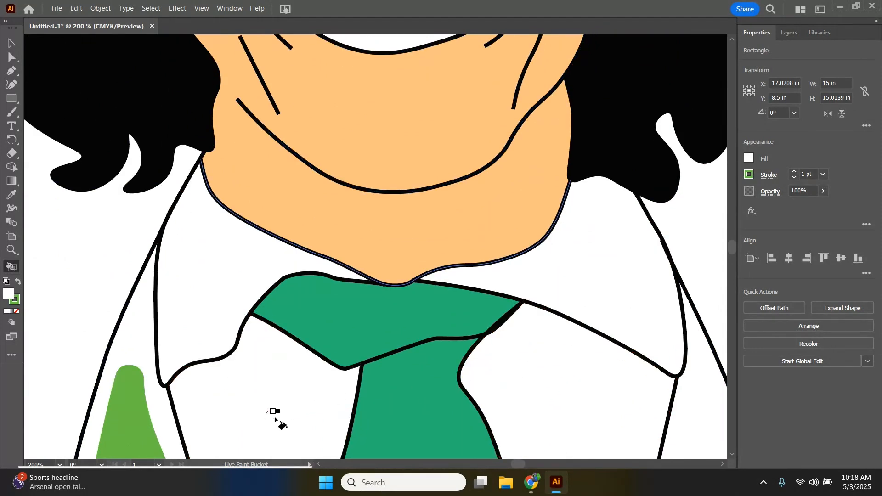
scroll(276, 420, "down", 10)
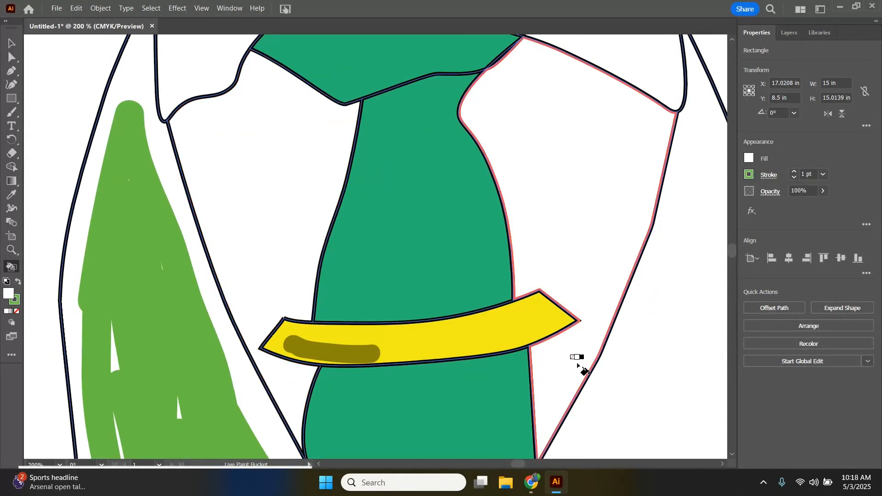
scroll(578, 363, "down", 4)
Move the green rectangle back behind the portrait so it covers the whole artboard, and deselect it.
scroll(592, 405, "down", 3)
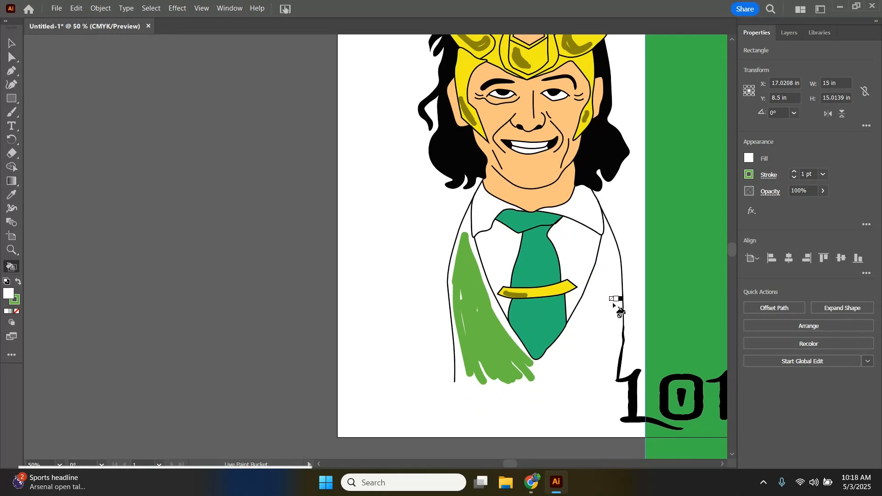
left_click(11, 42)
left_click_drag(680, 250, 371, 214)
scroll(379, 219, "down", 2)
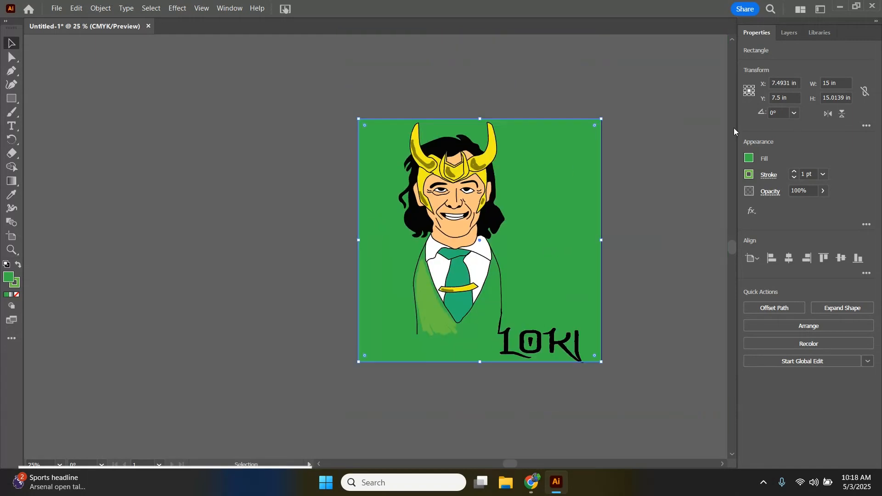
left_click(662, 175)
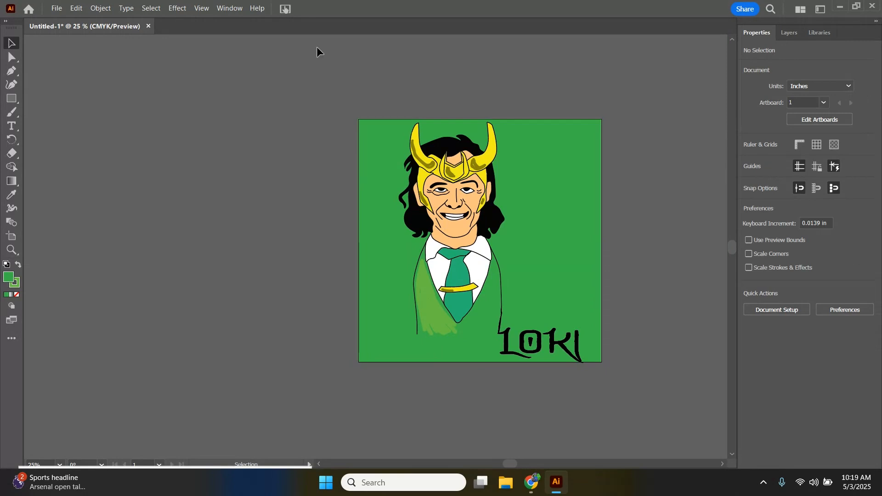
Export the artwork to the Desktop as a PNG named "Loki demo for video" at Screen (72 ppi) with a transparent background colour.
left_click(64, 9)
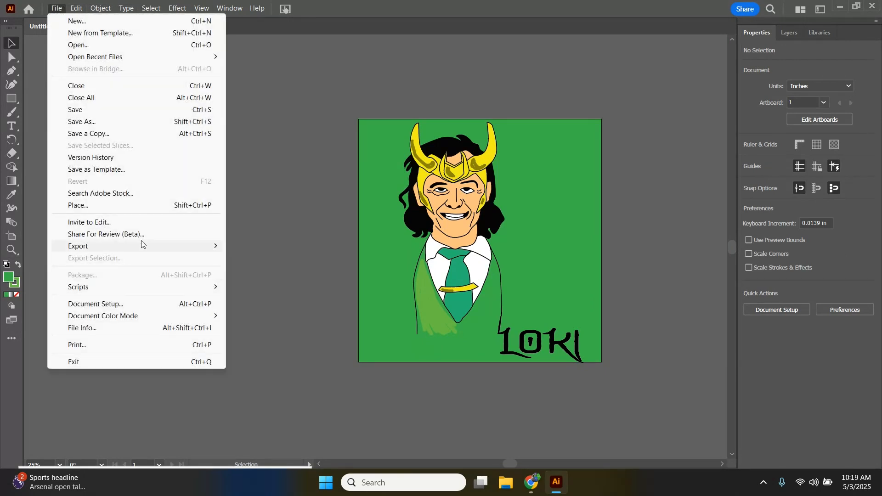
mouse_move(203, 248)
left_click(267, 258)
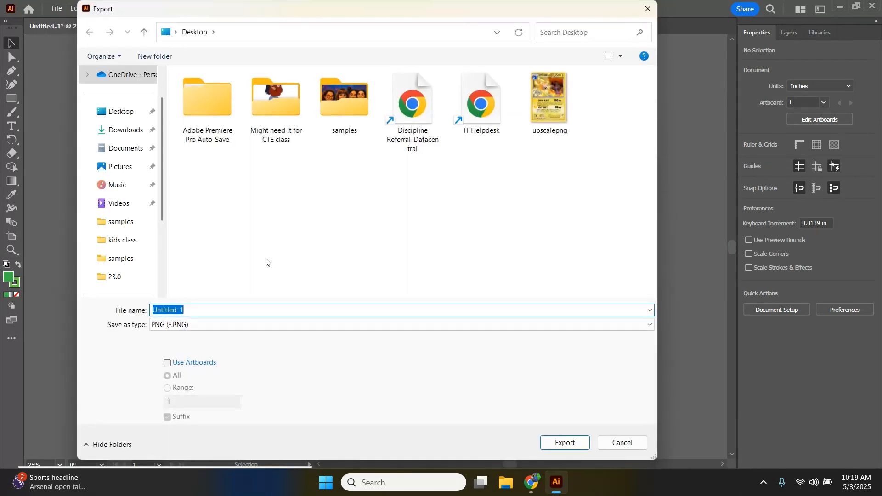
type("Loki demo for video")
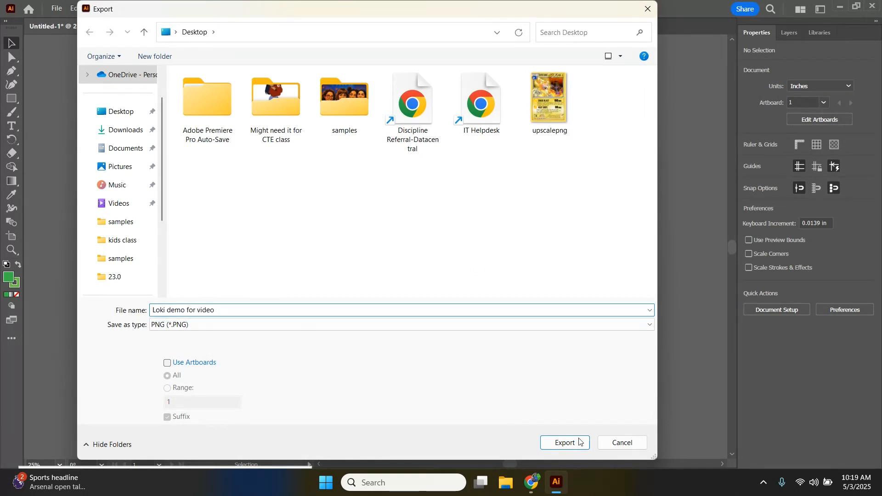
left_click(564, 443)
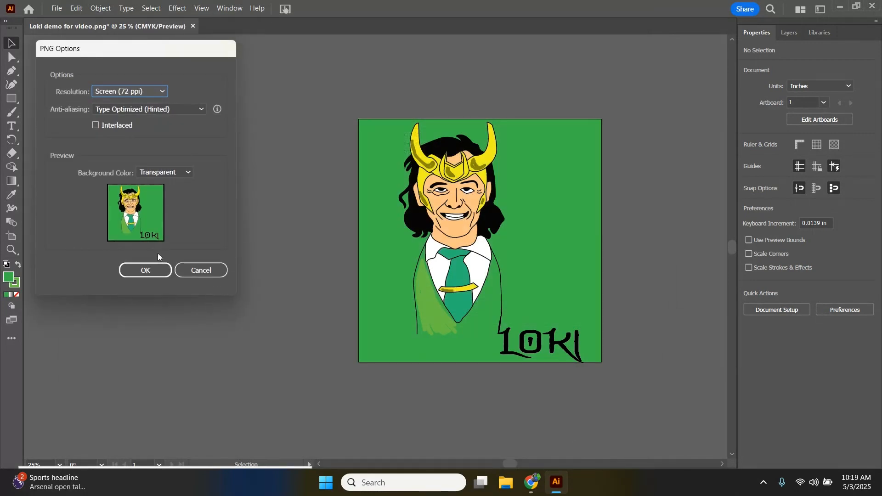
left_click(162, 271)
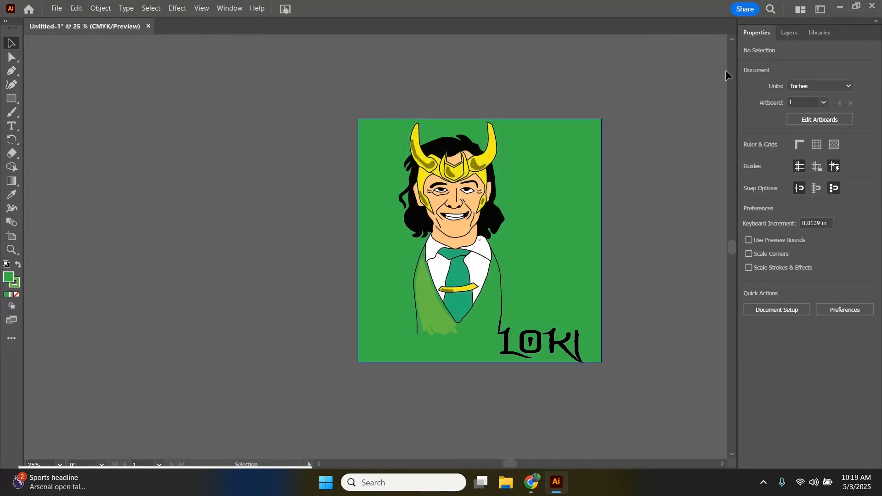
Close Illustrator without saving the changes to the Untitled-1 document.
left_click(872, 8)
left_click(507, 255)
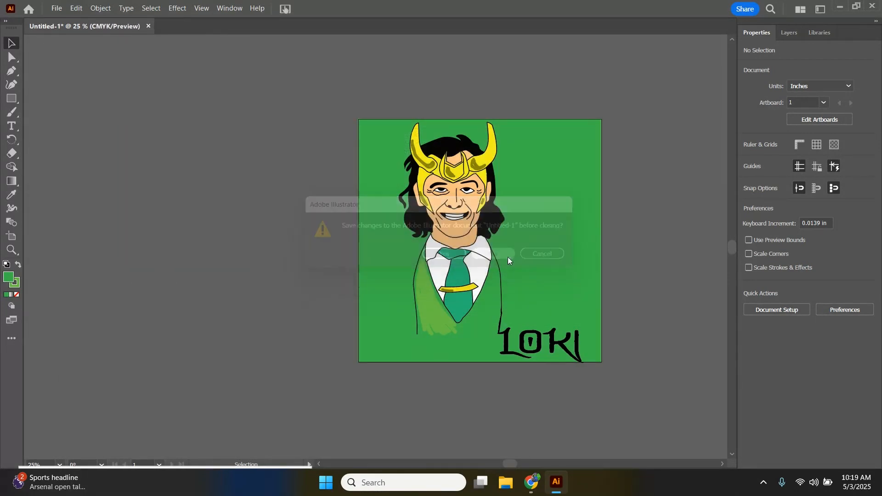